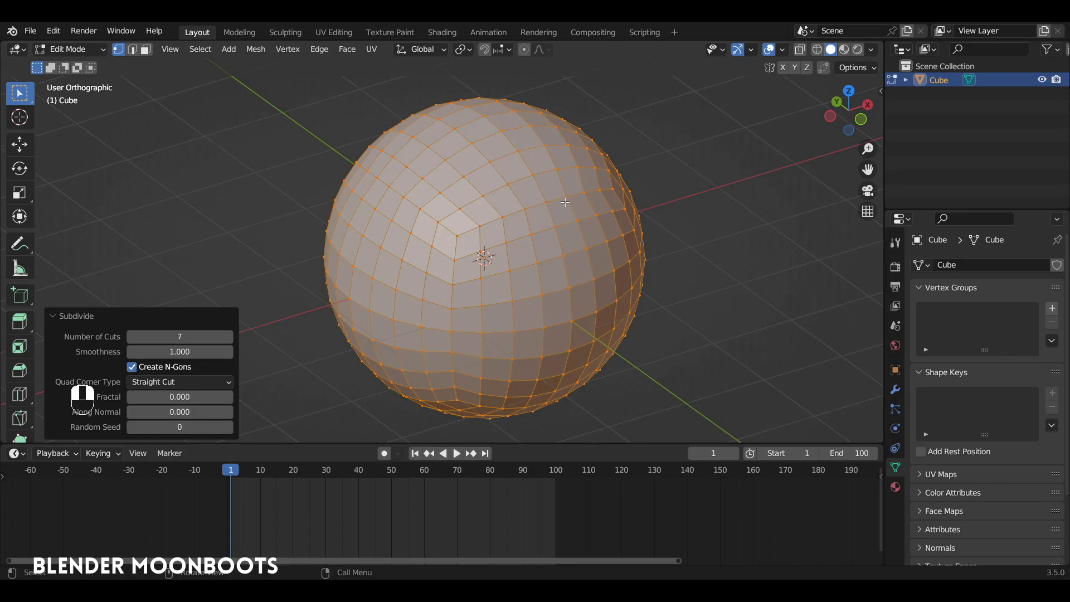
- Leave mesh editing, turn on X-ray display and add a Monkey mesh inside the sphere
{"action": "key", "text": "Tab"}
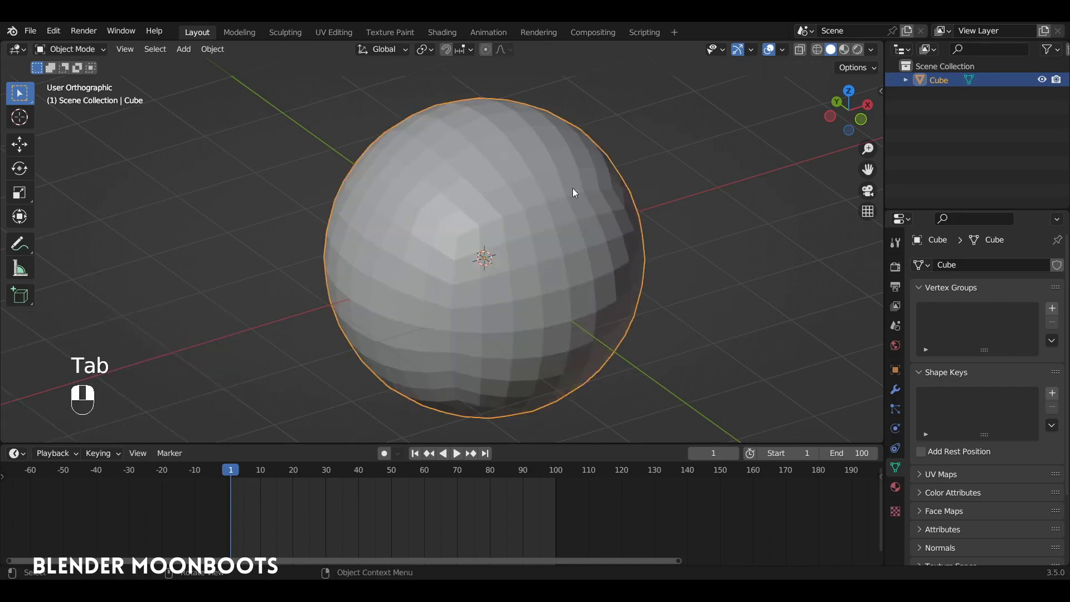
{"action": "key", "text": "alt+z"}
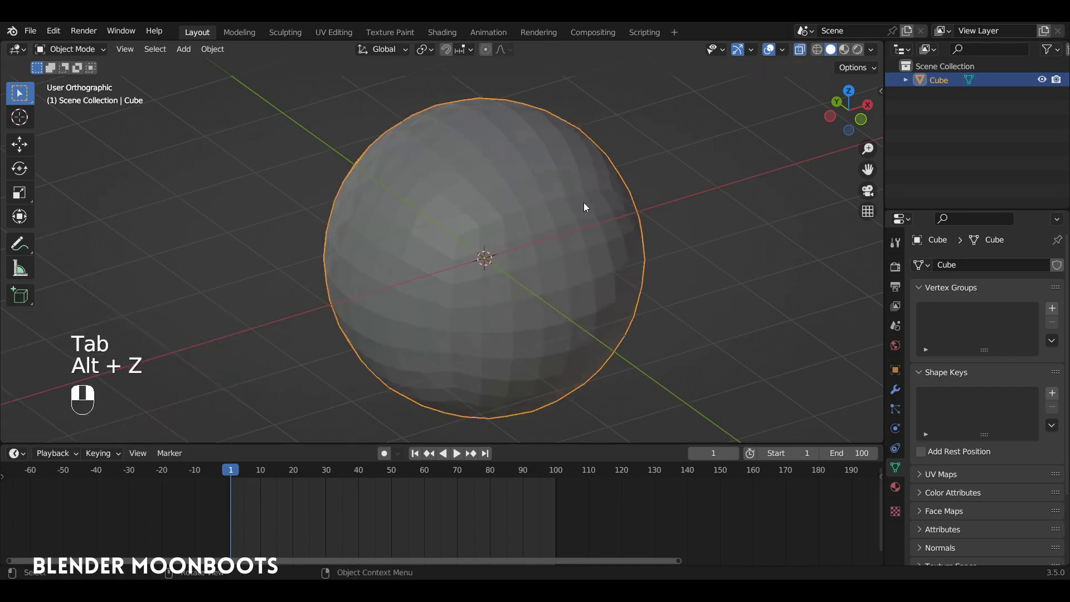
{"action": "key", "text": "shift+a"}
{"action": "mouse_move", "coordinate": [584, 203]}
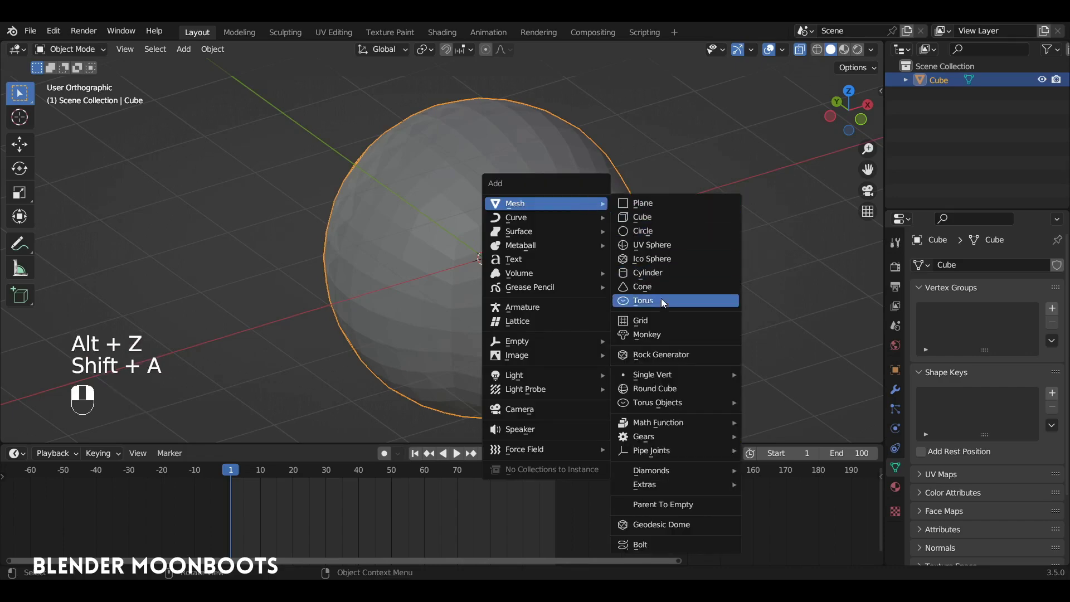
{"action": "left_click", "coordinate": [684, 337]}
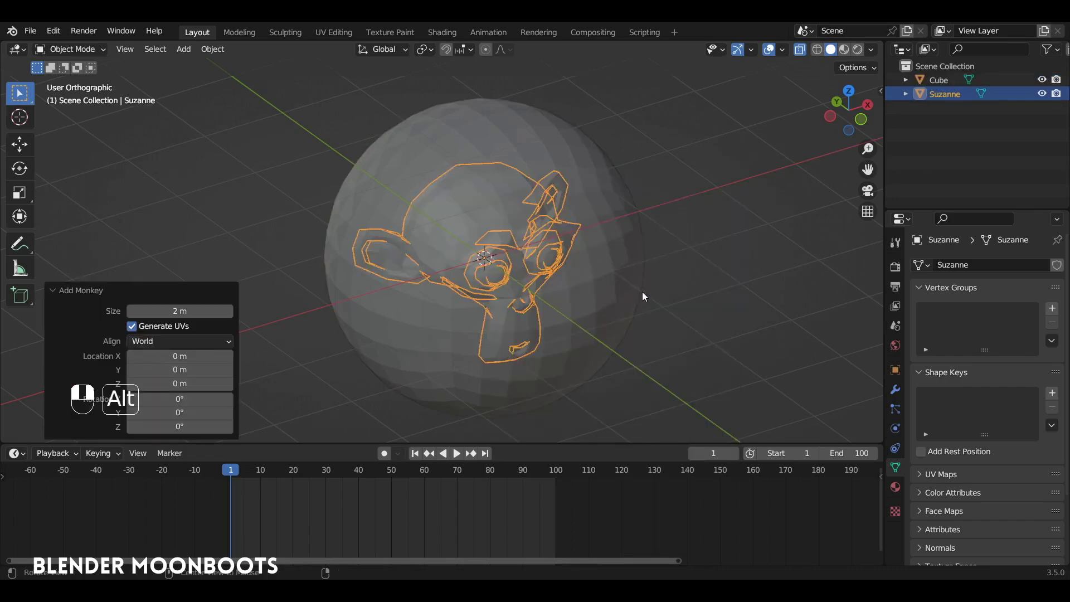
{"action": "left_click_drag", "start_coordinate": [642, 292], "coordinate": [691, 251], "text": "alt"}
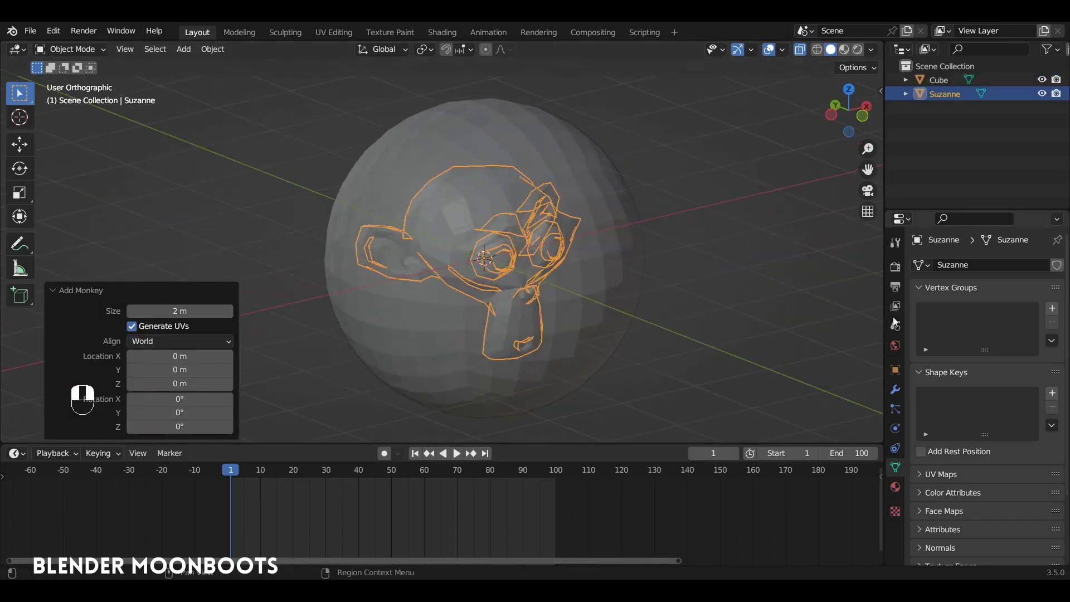
- Add a Subdivision Surface modifier to the monkey head and set its viewport level to 2
{"action": "left_click", "coordinate": [895, 390]}
{"action": "left_click", "coordinate": [943, 266]}
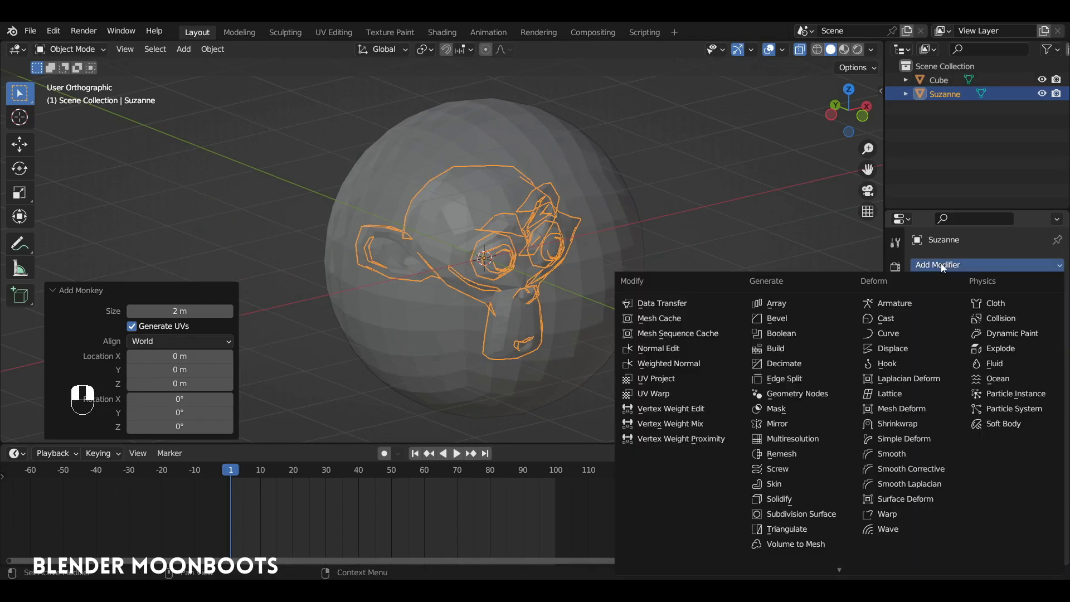
{"action": "left_click", "coordinate": [828, 514]}
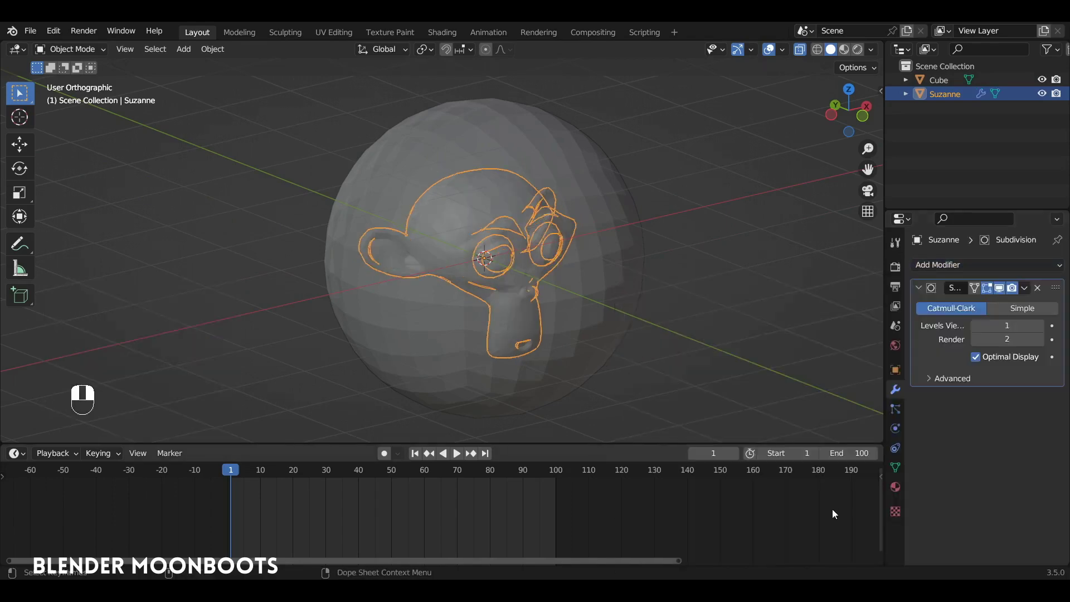
{"action": "left_click", "coordinate": [1039, 325]}
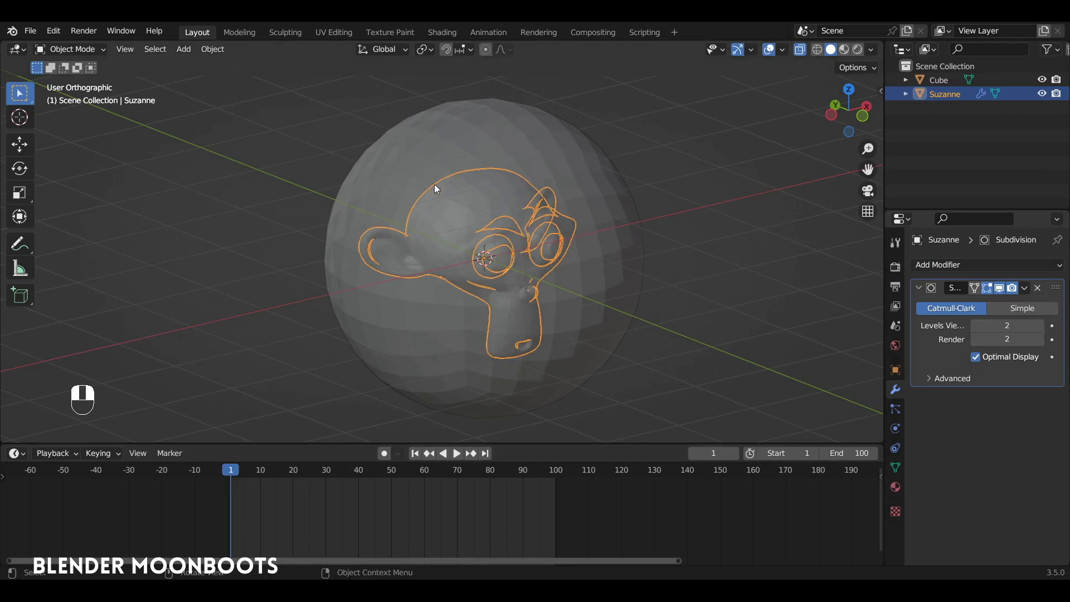
{"action": "middle_click_drag", "start_coordinate": [543, 213], "coordinate": [593, 238], "text": "alt"}
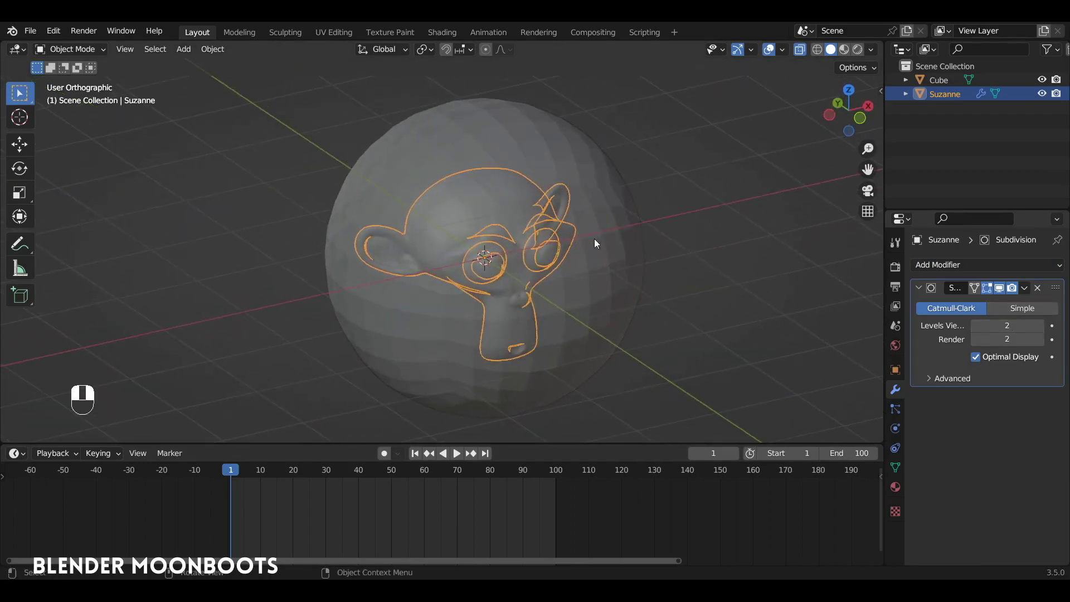
- Flatten the sphere's mesh along Z to about 0.68 of its height in front view
{"action": "left_click", "coordinate": [614, 231]}
{"action": "key", "text": "KP_1"}
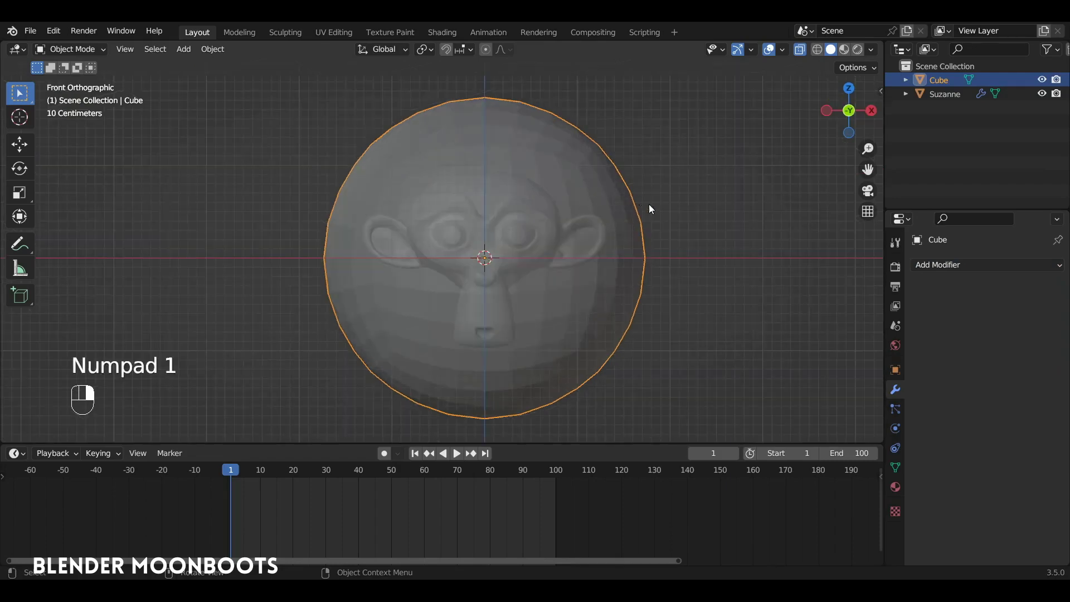
{"action": "key", "text": "Tab"}
{"action": "key", "text": "s"}
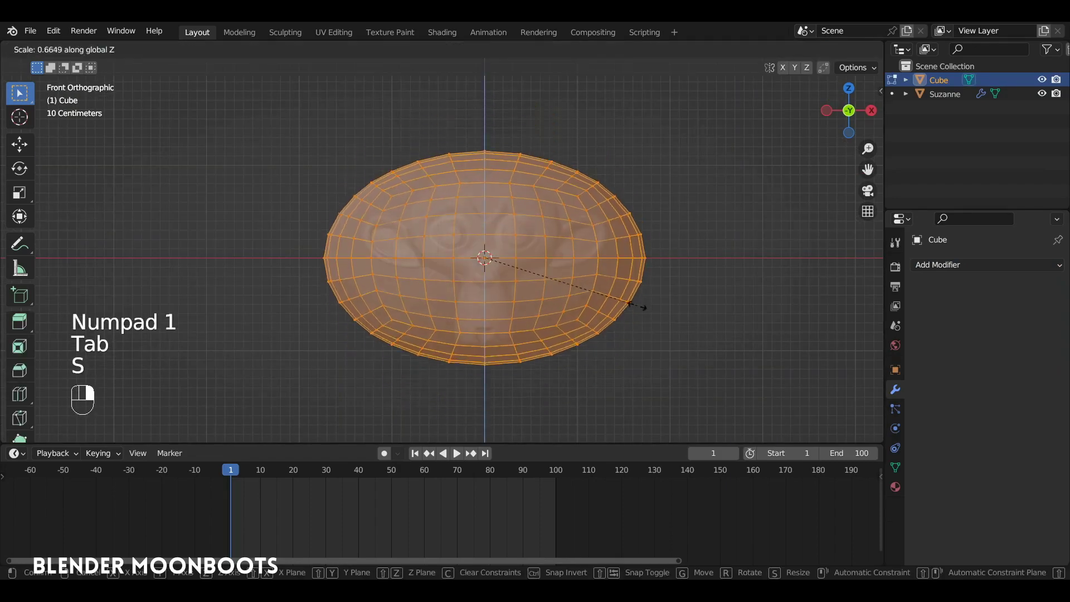
{"action": "left_click", "coordinate": [648, 249]}
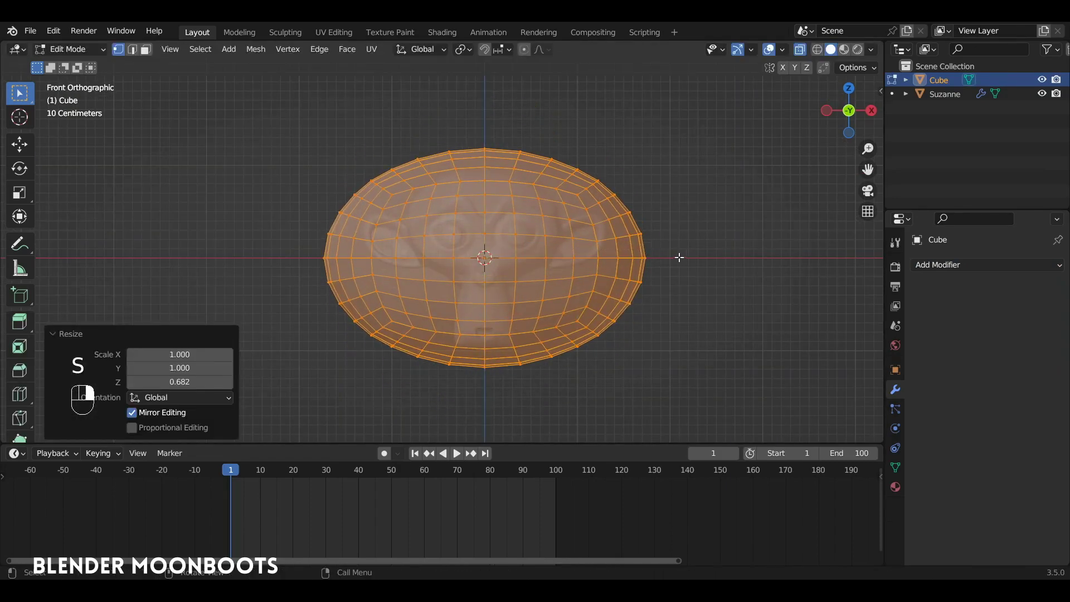
- Scale the sphere's mesh to about 0.88 along X and about 0.71 along Y so it fits closer around the head
{"action": "key", "text": "s"}
{"action": "key", "text": "x"}
{"action": "left_click", "coordinate": [666, 253]}
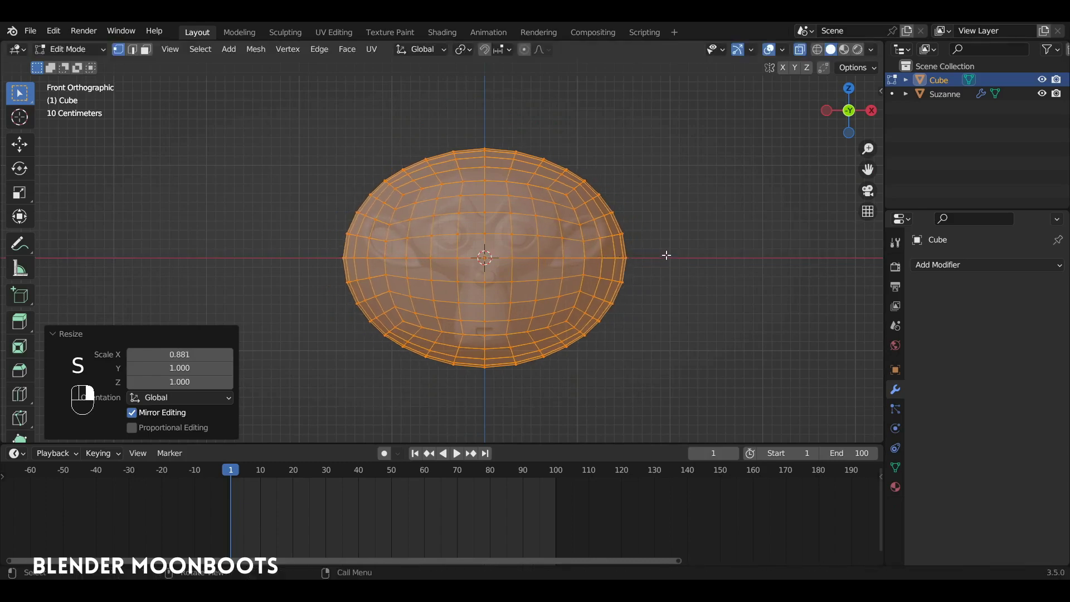
{"action": "key", "text": "KP_7"}
{"action": "key", "text": "s"}
{"action": "key", "text": "y"}
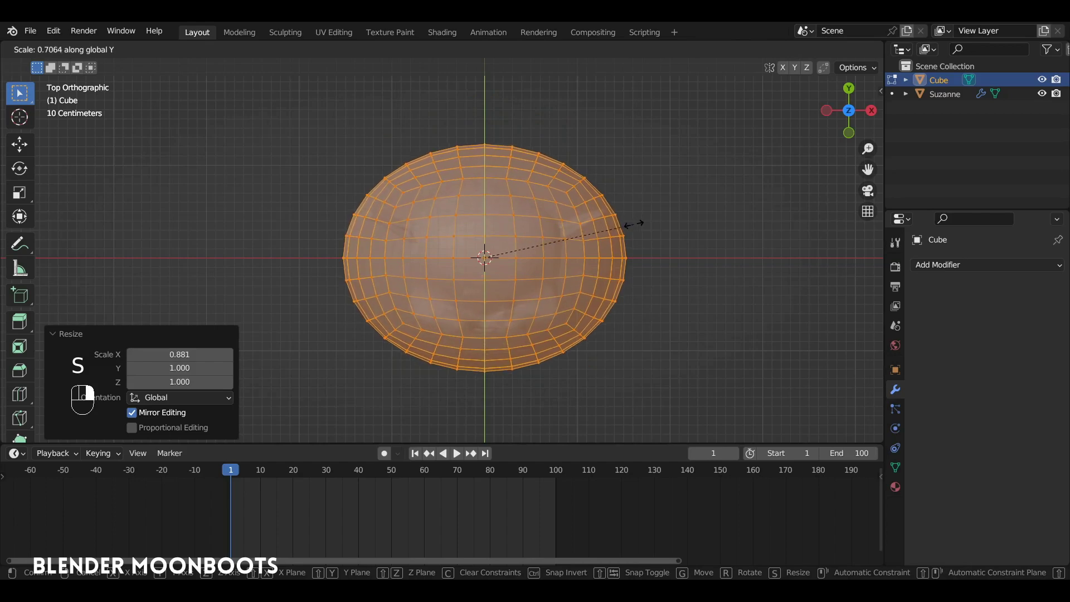
{"action": "left_click", "coordinate": [642, 222]}
- Return to object mode, hide the monkey head, and select the ellipsoid with X-ray display turned off
{"action": "left_click_drag", "start_coordinate": [642, 222], "coordinate": [594, 239], "text": "alt"}
{"action": "key", "text": "Tab"}
{"action": "left_click", "coordinate": [553, 242]}
{"action": "left_click", "coordinate": [1041, 93]}
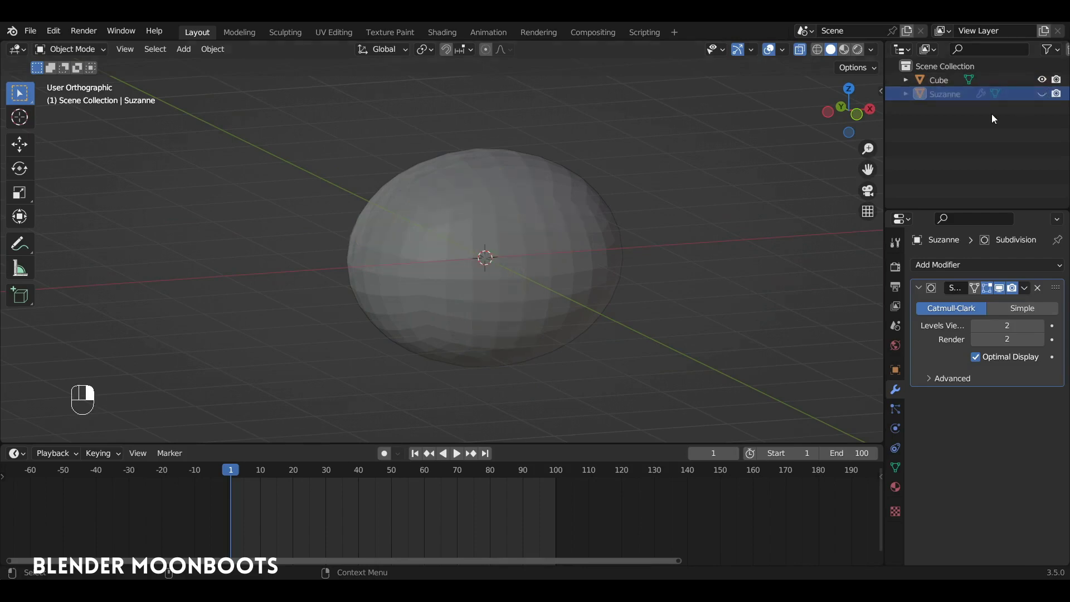
{"action": "left_click", "coordinate": [574, 239]}
{"action": "key", "text": "alt+z"}
{"action": "left_click_drag", "start_coordinate": [602, 252], "coordinate": [618, 279], "text": "alt"}
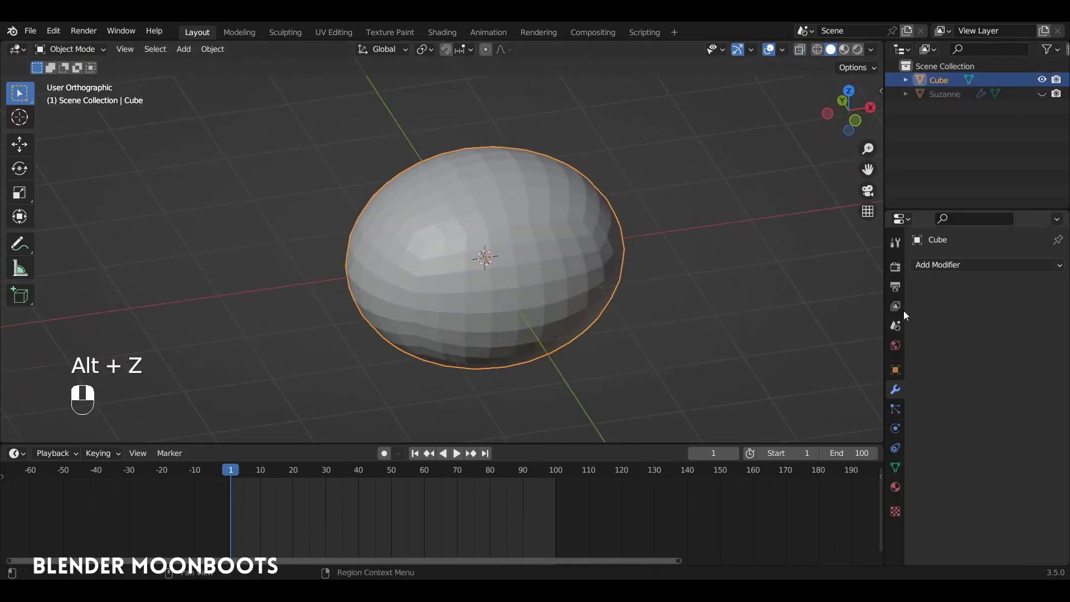
- Add a Shrinkwrap modifier to the ellipsoid with Suzanne as target and Target Normal Project as wrap method
{"action": "left_click", "coordinate": [937, 265]}
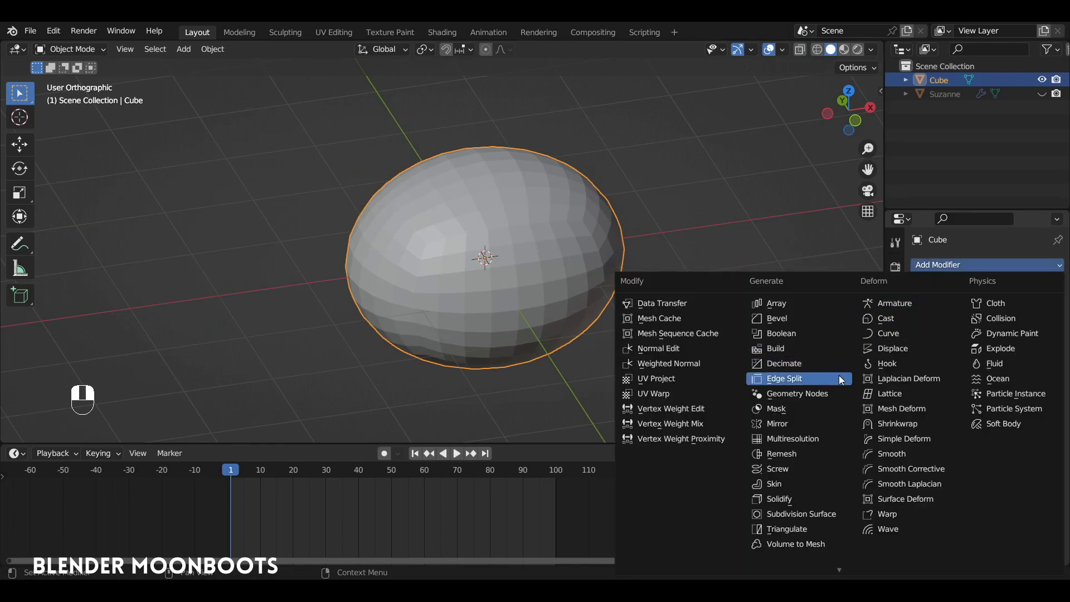
{"action": "left_click", "coordinate": [924, 425]}
{"action": "left_click_drag", "start_coordinate": [512, 237], "coordinate": [646, 290], "text": "alt"}
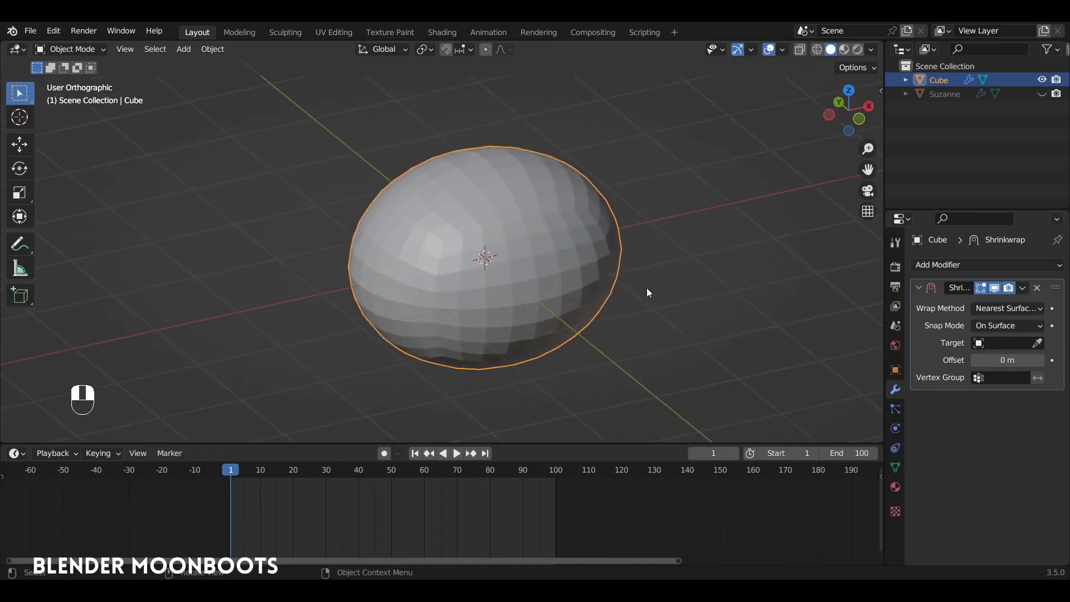
{"action": "left_click", "coordinate": [997, 346]}
{"action": "left_click", "coordinate": [992, 363]}
{"action": "left_click_drag", "start_coordinate": [579, 262], "coordinate": [613, 247], "text": "alt"}
{"action": "left_click", "coordinate": [1000, 310]}
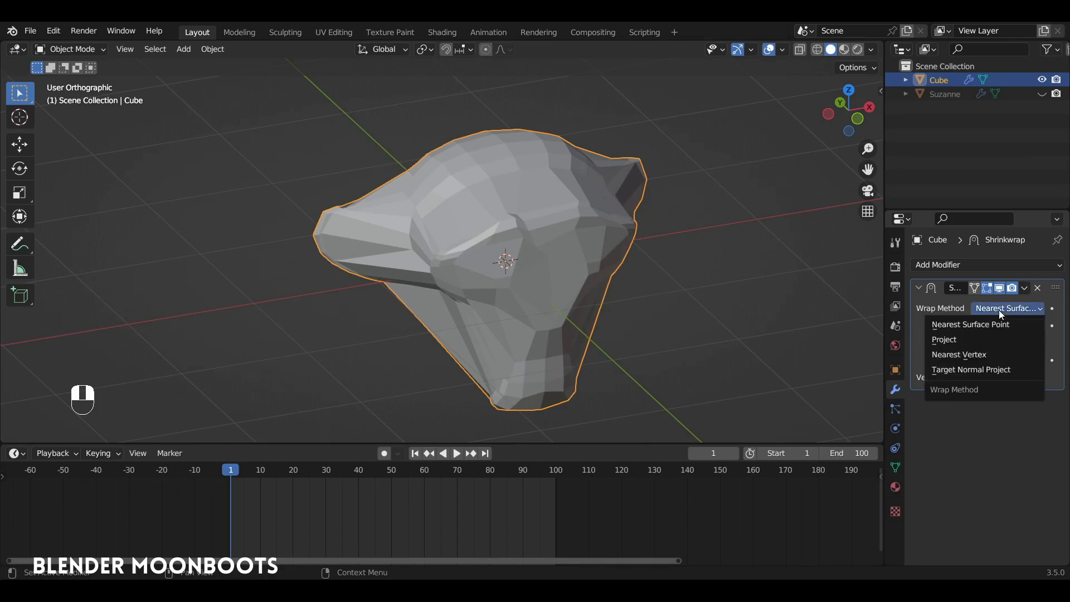
{"action": "left_click", "coordinate": [1025, 372]}
{"action": "left_click_drag", "start_coordinate": [686, 312], "coordinate": [639, 269], "text": "alt"}
- Shade the wrapped mesh smooth and add a Subdivision Surface modifier after its Shrinkwrap modifier
{"action": "right_click", "coordinate": [589, 203]}
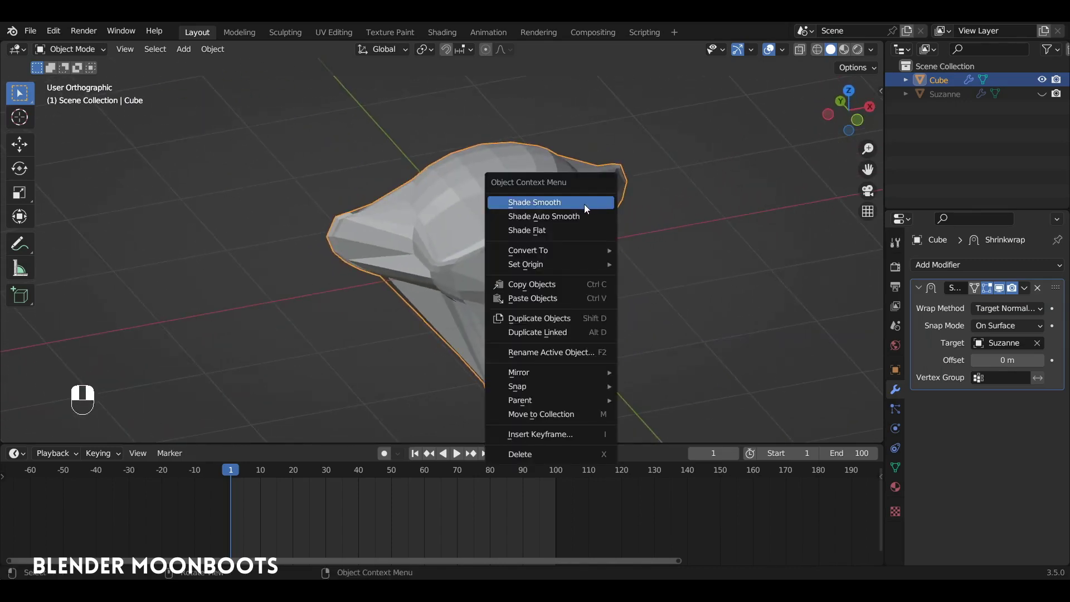
{"action": "left_click", "coordinate": [584, 204]}
{"action": "left_click_drag", "start_coordinate": [600, 289], "coordinate": [670, 256], "text": "alt"}
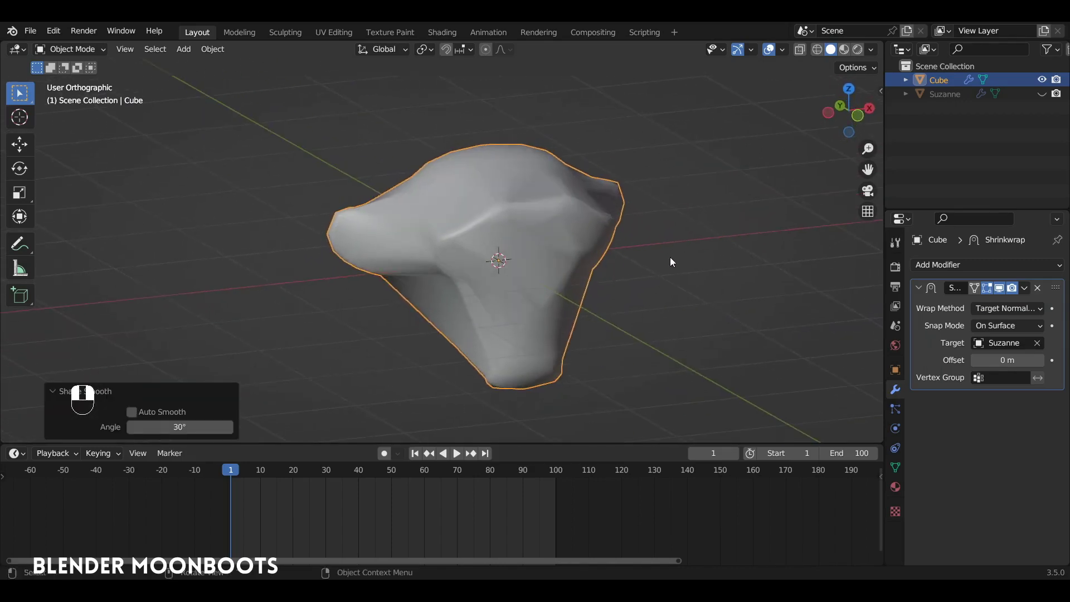
{"action": "left_click", "coordinate": [946, 265]}
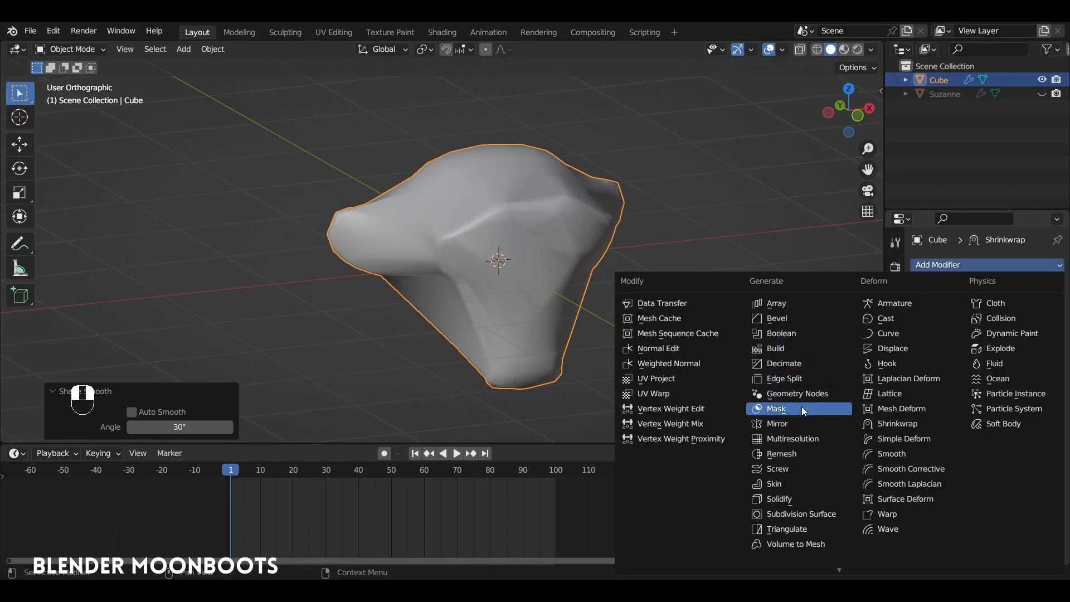
{"action": "left_click", "coordinate": [840, 515]}
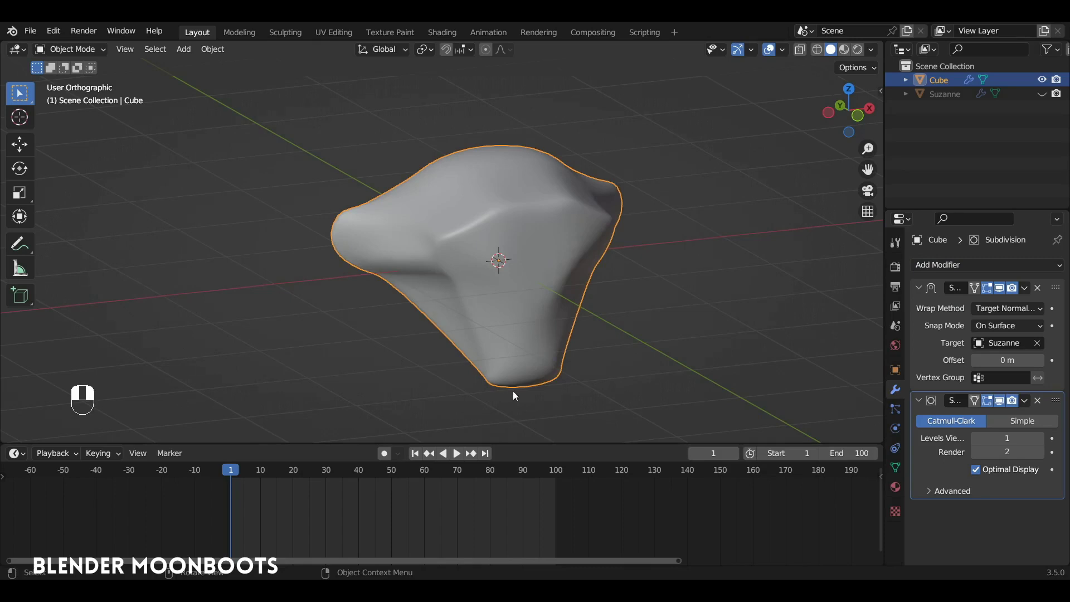
{"action": "mouse_move", "coordinate": [626, 252]}
{"action": "left_mouse_down", "text": "alt"}
{"action": "mouse_move", "coordinate": [711, 233]}
{"action": "mouse_move", "coordinate": [585, 238]}
{"action": "mouse_move", "coordinate": [640, 261]}
{"action": "left_mouse_up", "text": "alt"}
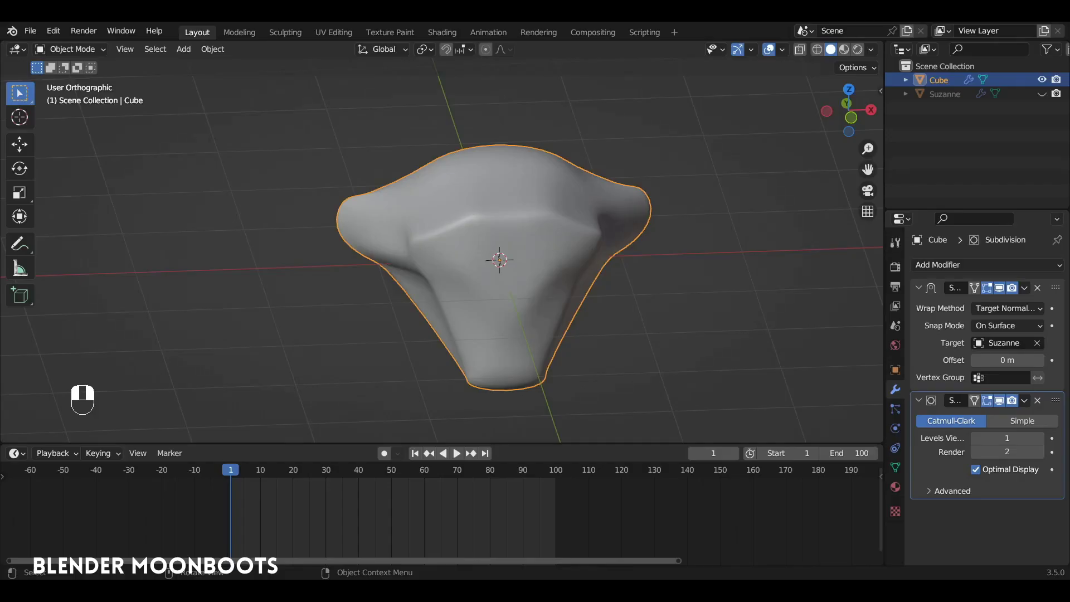
{"action": "left_click_drag", "start_coordinate": [506, 223], "coordinate": [573, 221], "text": "alt"}
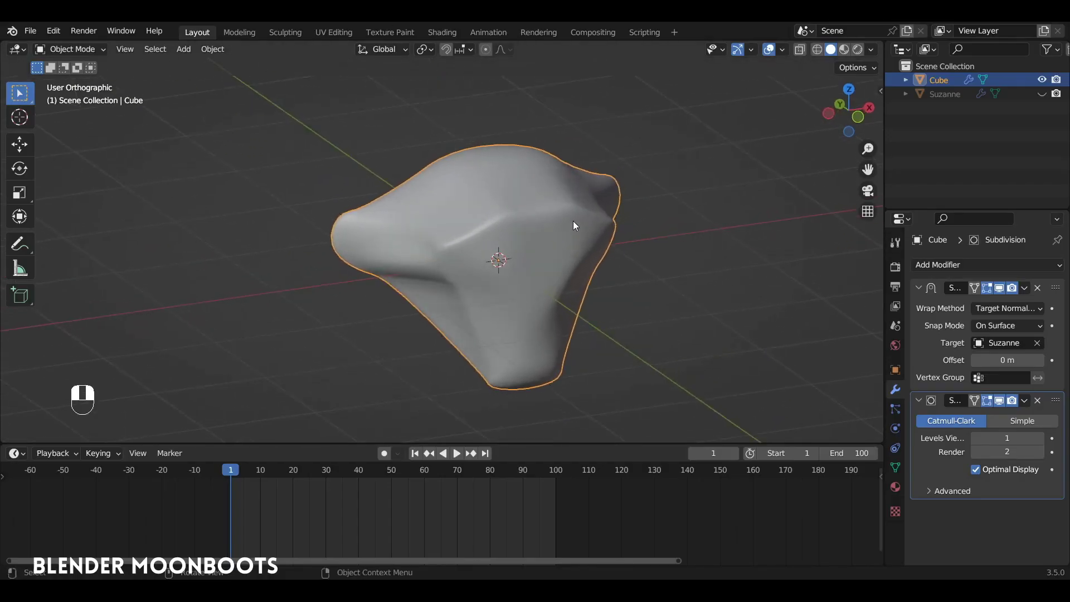
- Unhide the monkey head and duplicate it together with the wrapped mesh, moving the copies about 3.66 m along X
{"action": "left_click", "coordinate": [1041, 94]}
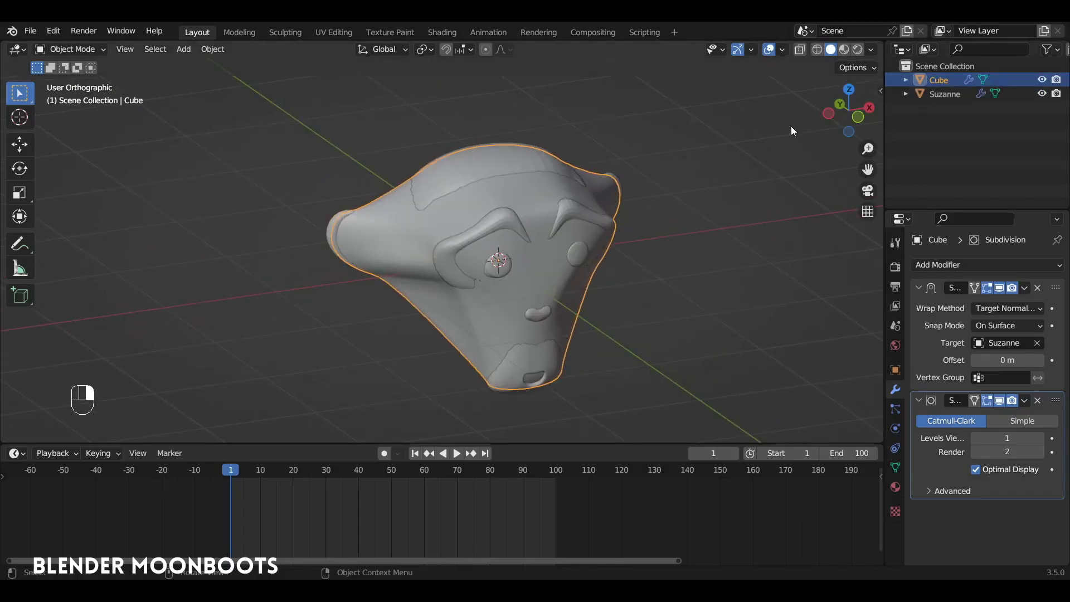
{"action": "left_click_drag", "start_coordinate": [685, 117], "coordinate": [477, 323]}
{"action": "left_click_drag", "start_coordinate": [497, 291], "coordinate": [434, 308], "text": "ctrl+alt"}
{"action": "left_click_drag", "start_coordinate": [433, 308], "coordinate": [312, 307], "text": "alt+shift"}
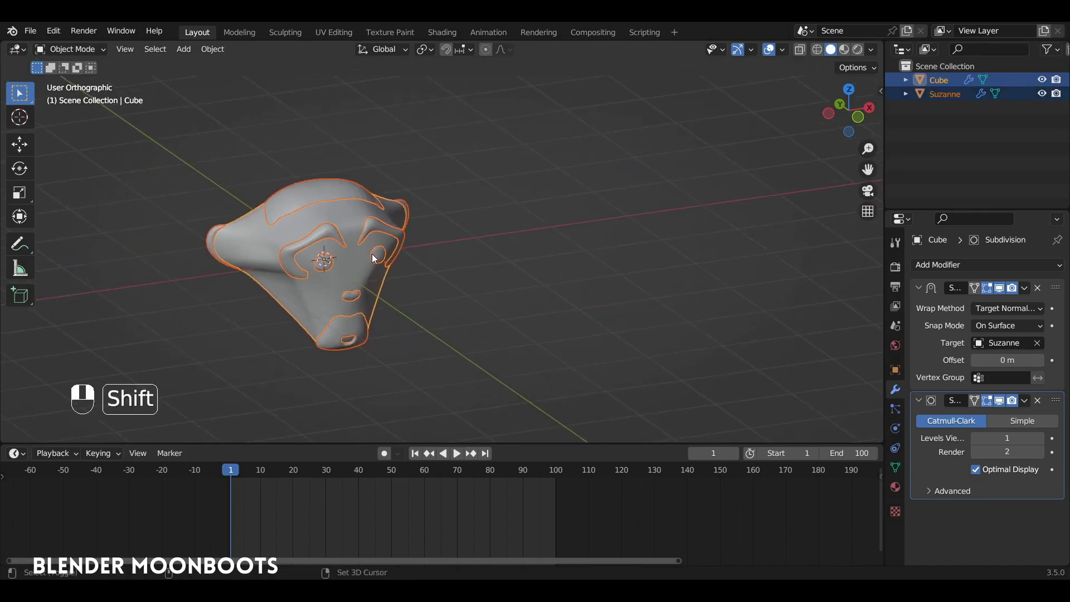
{"action": "key", "text": "shift+d"}
{"action": "key", "text": "x"}
{"action": "left_click", "coordinate": [662, 210]}
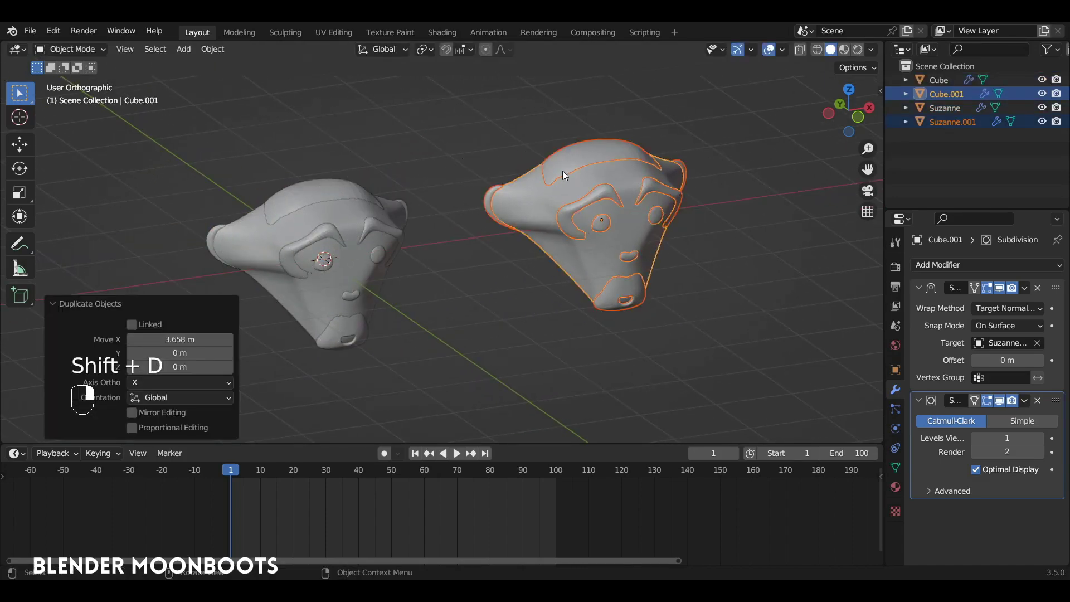
{"action": "left_click_drag", "start_coordinate": [756, 181], "coordinate": [672, 183], "text": "alt"}
- Rename the duplicated monkey head as Suzanne2
{"action": "left_click", "coordinate": [964, 123]}
{"action": "double_click", "coordinate": [977, 122]}
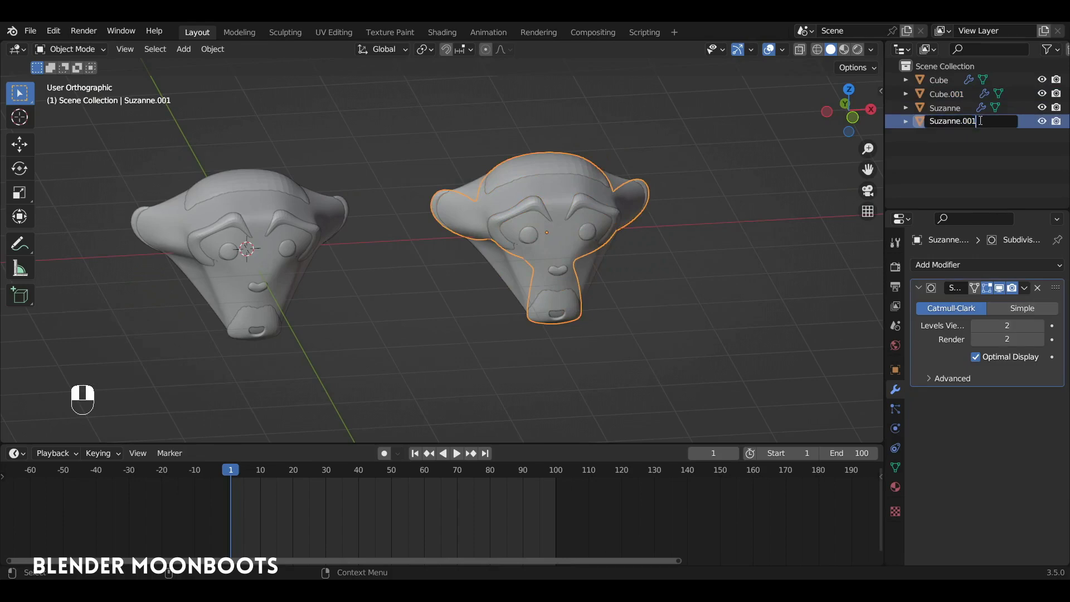
{"action": "key", "text": "BackSpace"}
{"action": "key", "text": "BackSpace"}
{"action": "key", "text": "BackSpace"}
{"action": "key", "text": "BackSpace"}
{"action": "type", "text": "2"}
{"action": "key", "text": "Return"}
- Turn off the viewport display of the Shrinkwrap and Subdivision modifiers on the duplicated wrapped mesh
{"action": "left_click", "coordinate": [614, 178]}
{"action": "left_click_drag", "start_coordinate": [613, 177], "coordinate": [648, 171], "text": "alt+shift"}
{"action": "left_click_drag", "start_coordinate": [648, 171], "coordinate": [579, 192], "text": "ctrl+alt"}
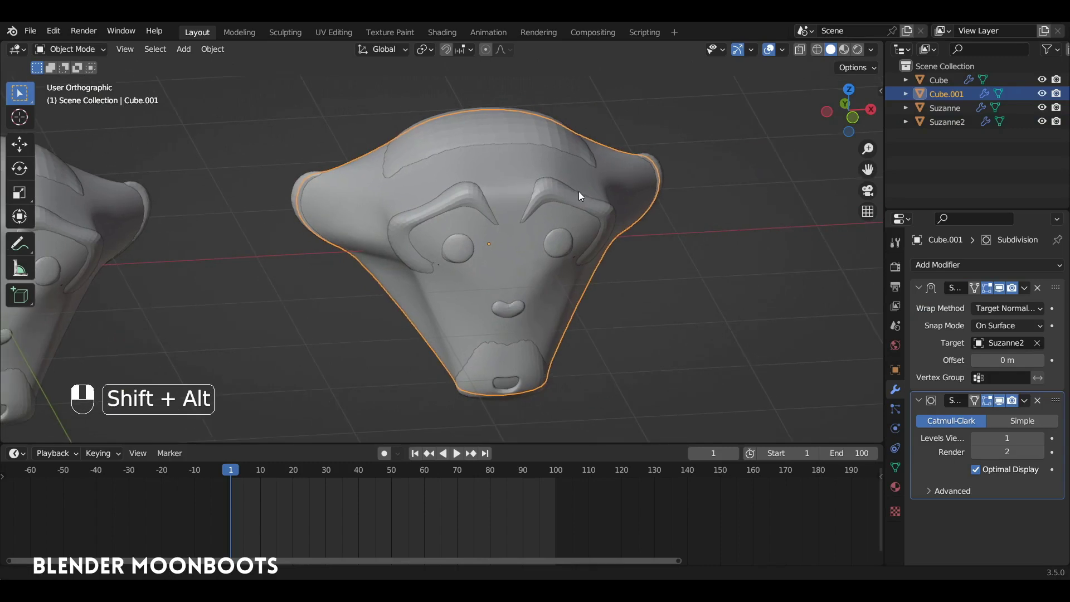
{"action": "left_click", "coordinate": [919, 287]}
{"action": "left_click", "coordinate": [918, 305]}
{"action": "left_click_drag", "start_coordinate": [999, 287], "coordinate": [999, 306]}
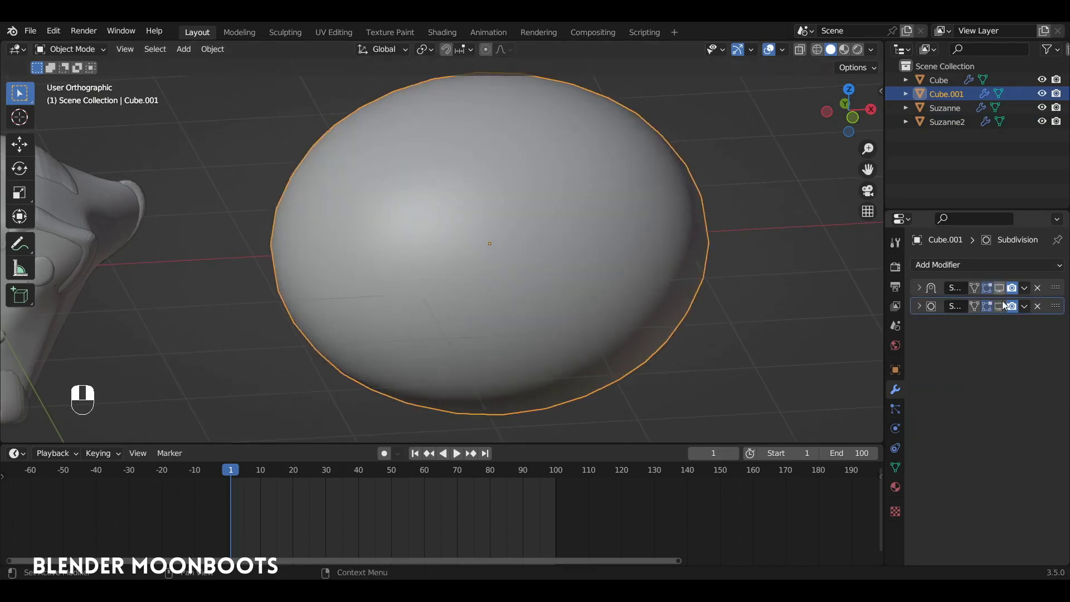
- Add Cloth physics to the duplicated ellipsoid and enlarge the area showing its settings
{"action": "left_click_drag", "start_coordinate": [884, 362], "coordinate": [850, 429]}
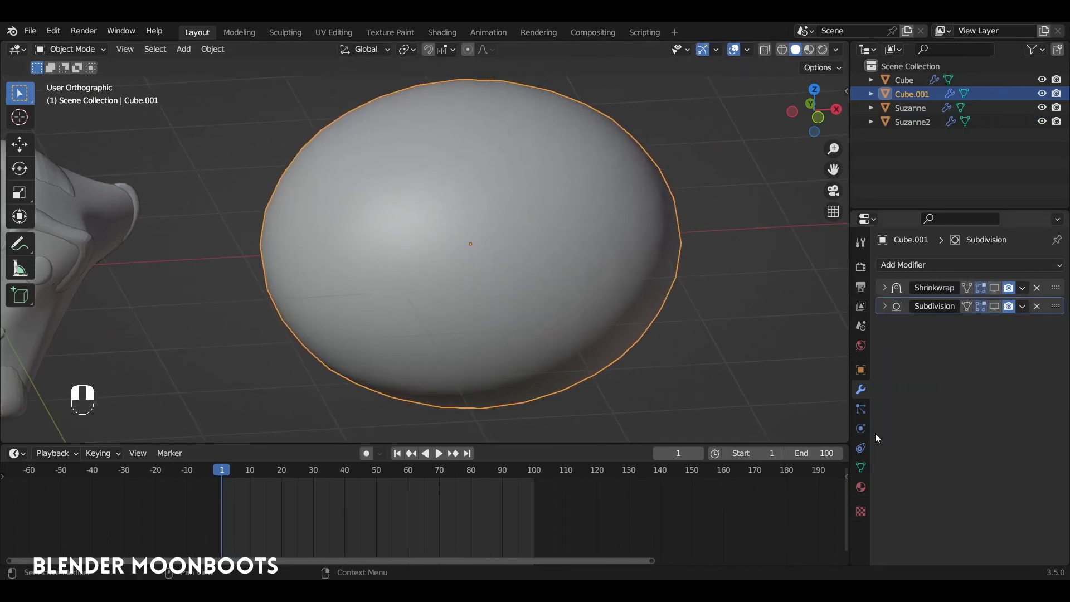
{"action": "left_click", "coordinate": [861, 430]}
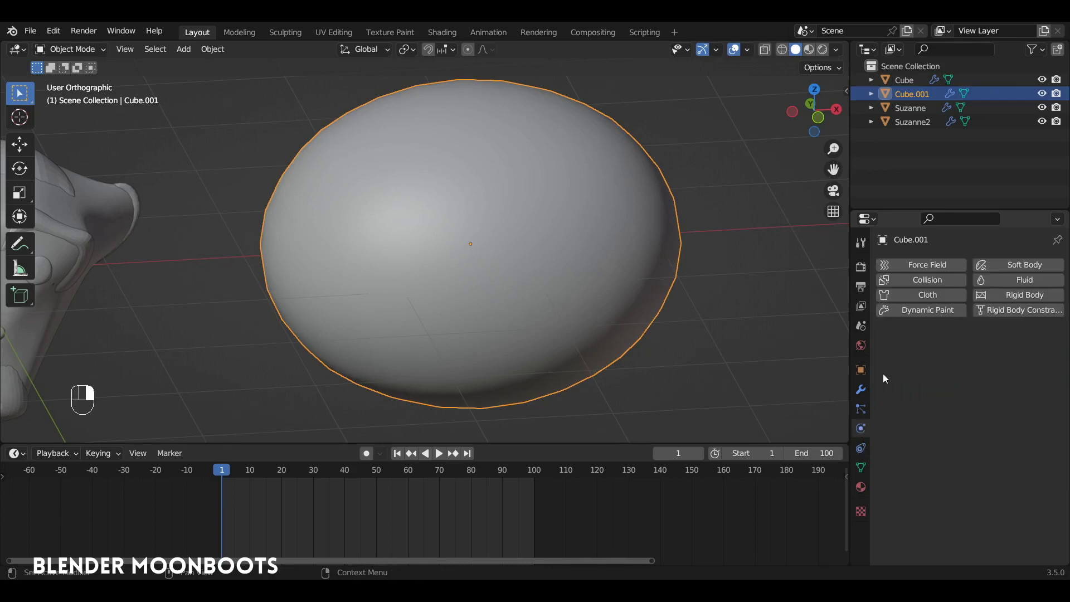
{"action": "left_click", "coordinate": [925, 294]}
{"action": "left_click_drag", "start_coordinate": [926, 208], "coordinate": [926, 164]}
{"action": "left_click_drag", "start_coordinate": [749, 257], "coordinate": [816, 265], "text": "alt"}
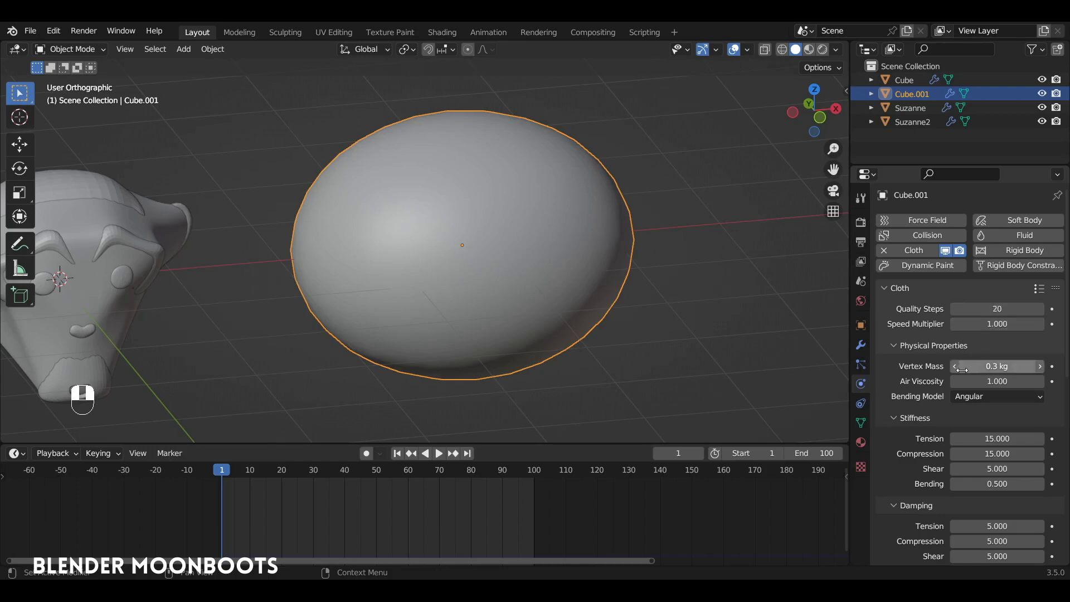
- Set the cloth's vertex mass to 0.1 kg and collapse its Stiffness, Damping and Internal Springs settings
{"action": "left_click", "coordinate": [990, 365]}
{"action": "type", "text": "0.1"}
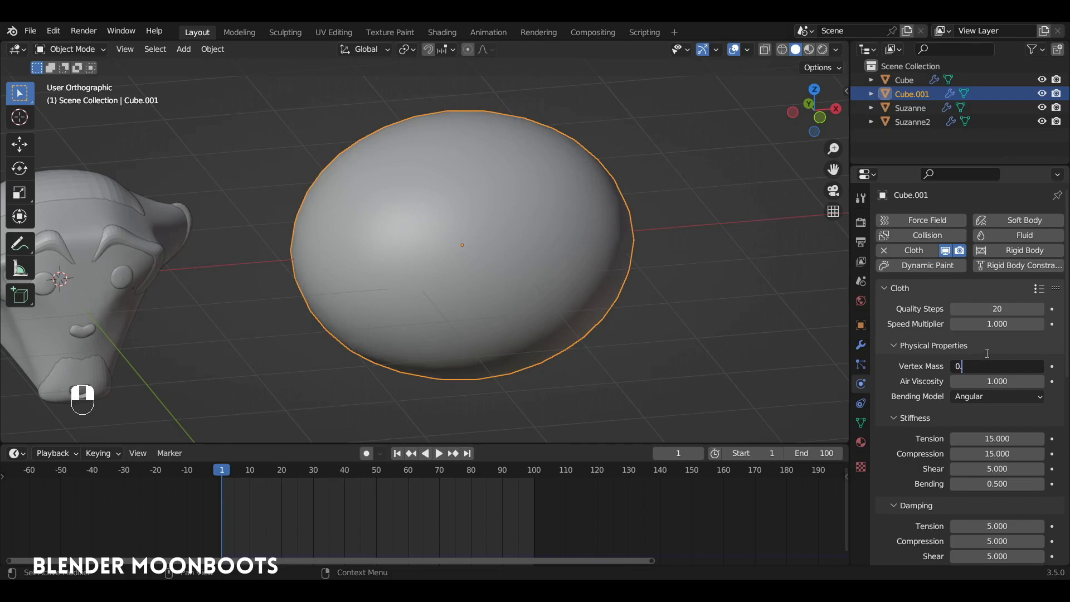
{"action": "key", "text": "Return"}
{"action": "scroll", "coordinate": [979, 381], "scroll_direction": "down", "scroll_amount": 3}
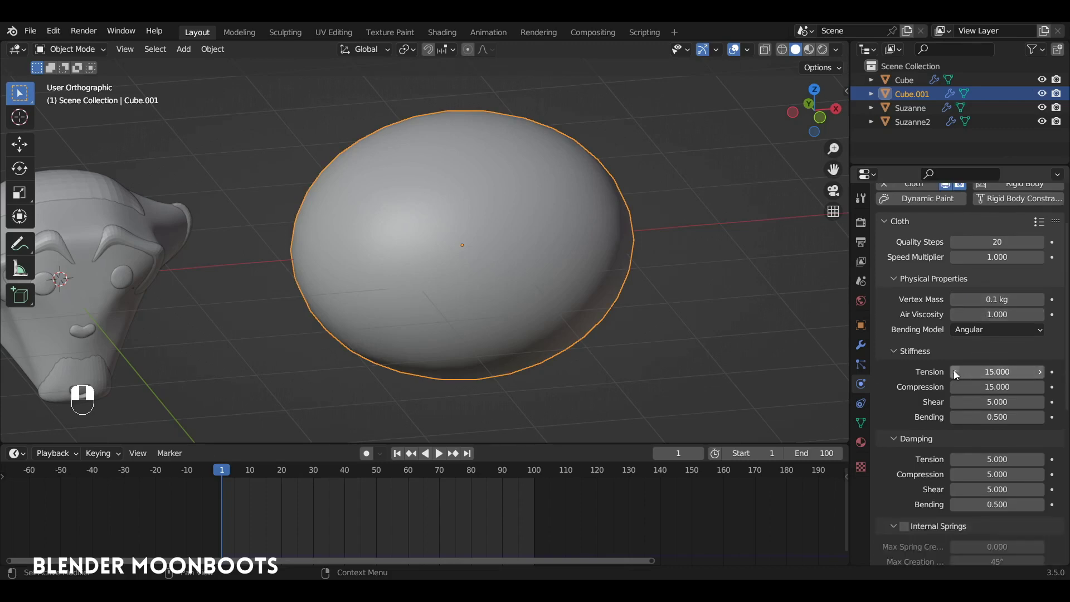
{"action": "left_click", "coordinate": [902, 351]}
{"action": "left_click", "coordinate": [905, 370]}
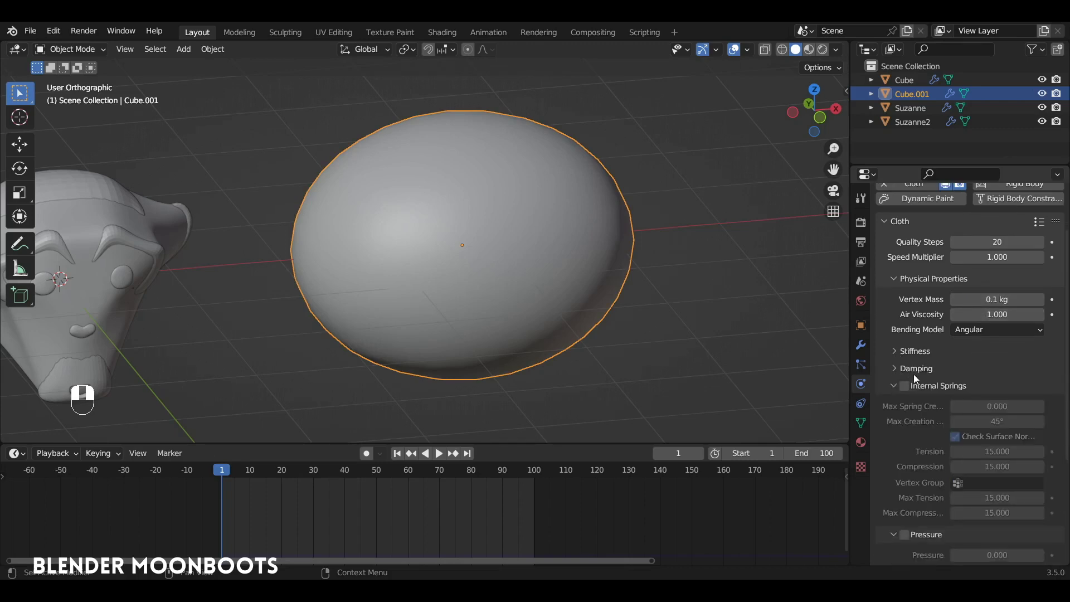
{"action": "scroll", "coordinate": [913, 403], "scroll_direction": "down", "scroll_amount": 5}
{"action": "left_click", "coordinate": [896, 275]}
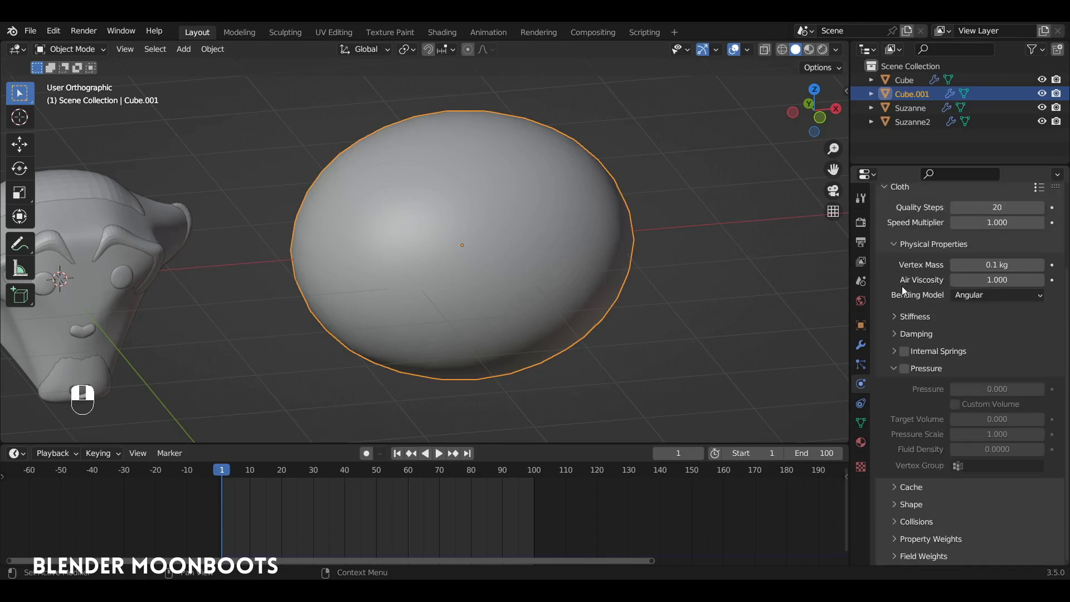
- Enable pressure on the cloth, set it to -3, and turn on Custom Volume
{"action": "left_click", "coordinate": [904, 369]}
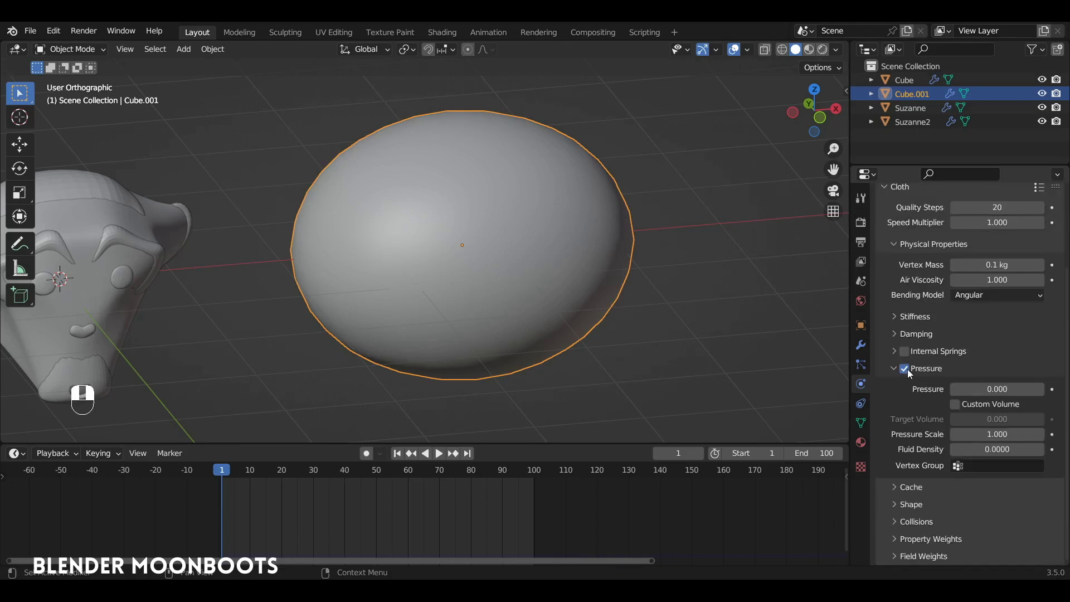
{"action": "mouse_move", "coordinate": [701, 268]}
{"action": "left_mouse_down", "text": "alt"}
{"action": "mouse_move", "coordinate": [692, 255]}
{"action": "mouse_move", "coordinate": [687, 266]}
{"action": "left_mouse_up", "text": "alt"}
{"action": "middle_click_drag", "start_coordinate": [688, 266], "coordinate": [711, 260], "text": "alt"}
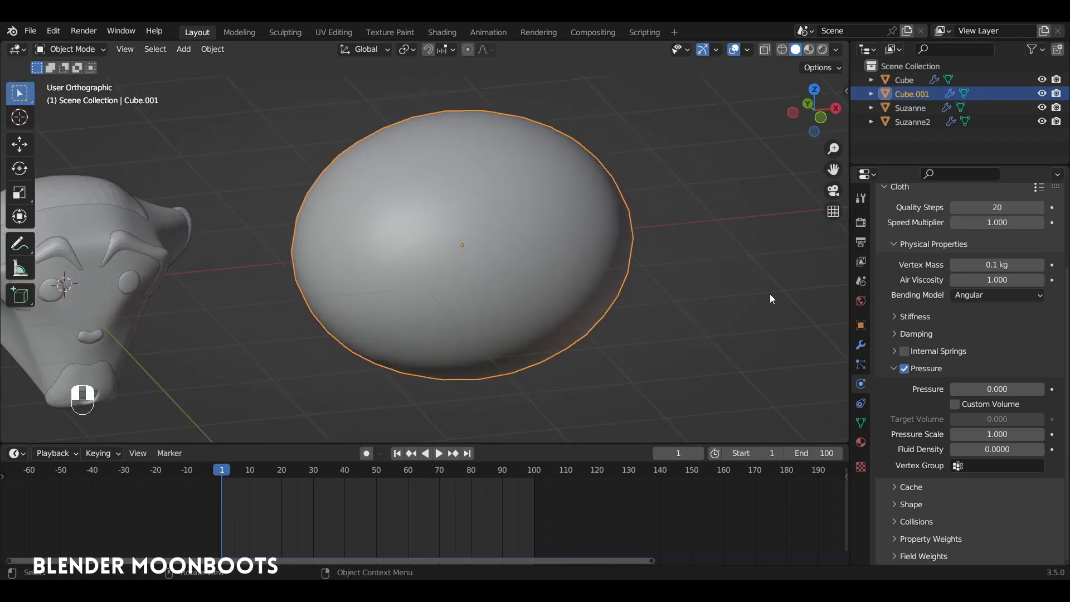
{"action": "left_click", "coordinate": [991, 387]}
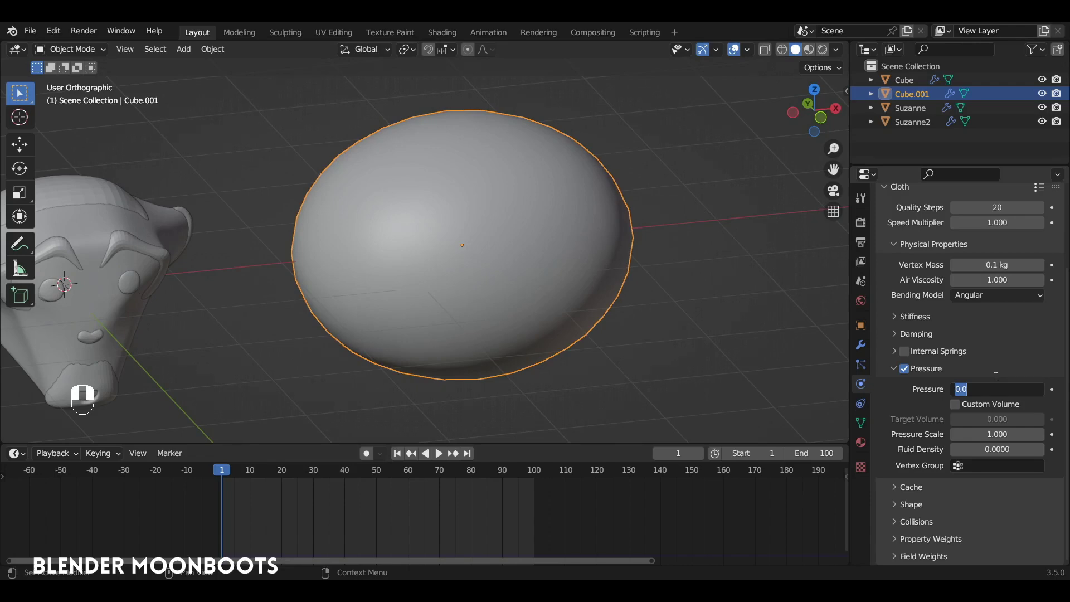
{"action": "key", "text": "BackSpace"}
{"action": "type", "text": "-3"}
{"action": "key", "text": "Return"}
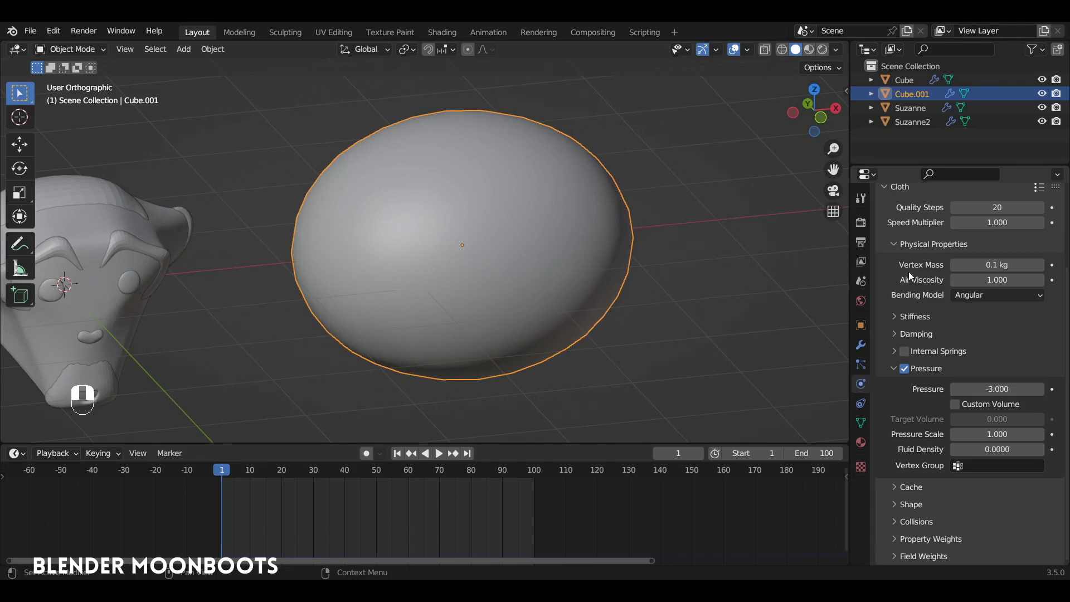
{"action": "left_click", "coordinate": [955, 405]}
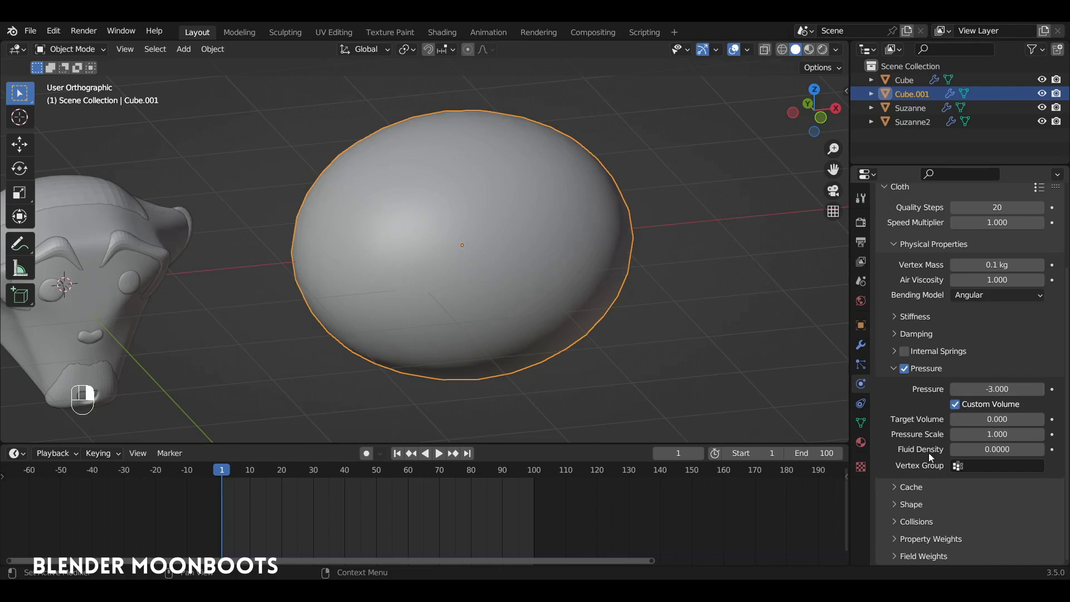
- Set the cloth's collision quality to 10
{"action": "left_click", "coordinate": [897, 521]}
{"action": "scroll", "coordinate": [947, 491], "scroll_direction": "down", "scroll_amount": 5}
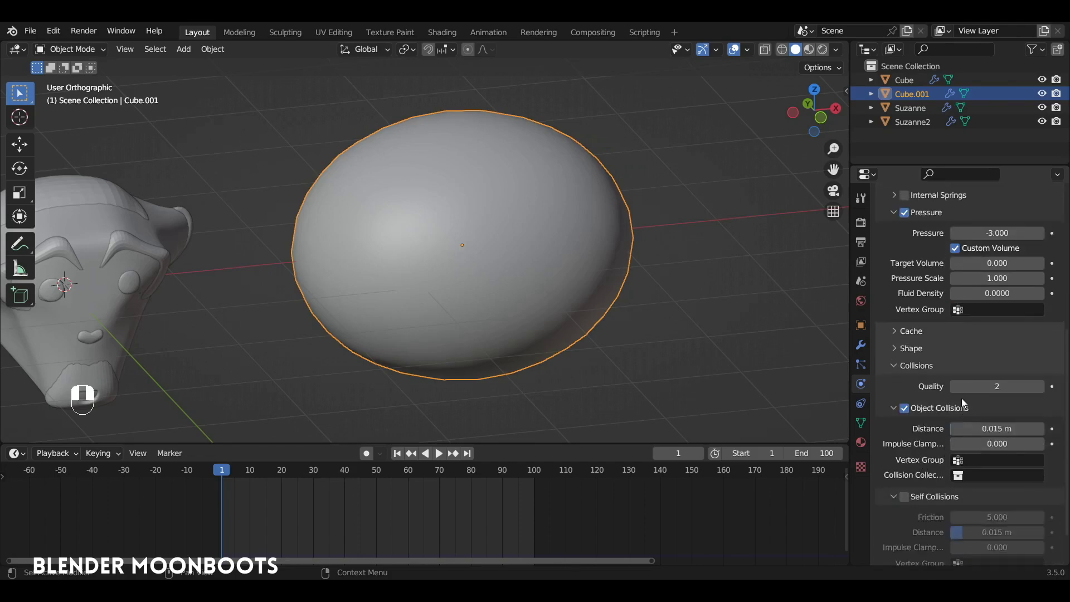
{"action": "left_click", "coordinate": [990, 385]}
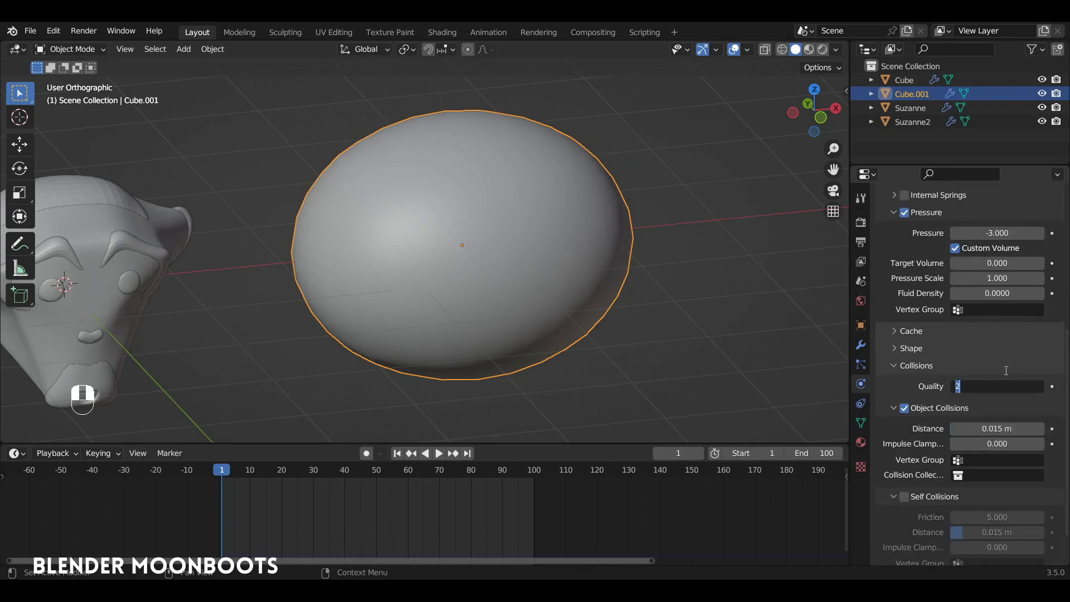
{"action": "key", "text": "Return"}
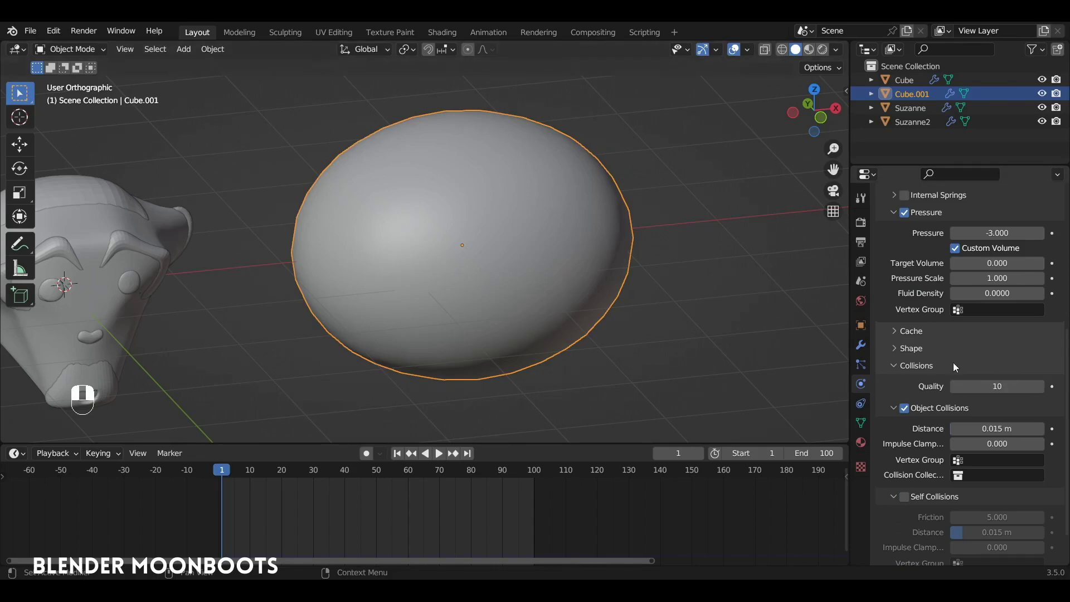
- Enable self collisions on the cloth with a distance of 0.03 m
{"action": "left_click", "coordinate": [904, 496]}
{"action": "scroll", "coordinate": [922, 494], "scroll_direction": "down", "scroll_amount": 2}
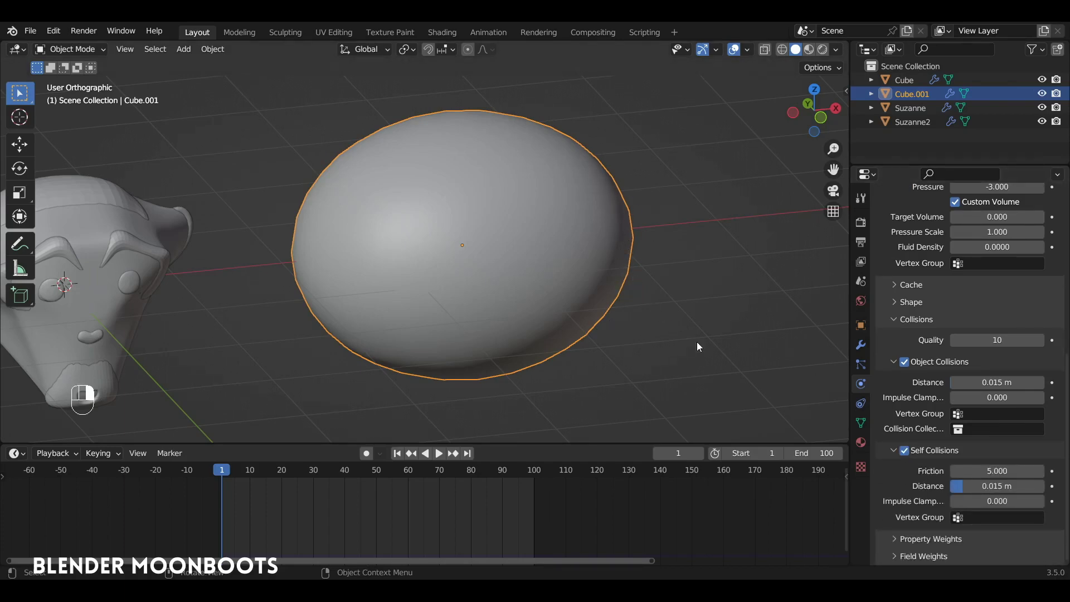
{"action": "left_click", "coordinate": [981, 486]}
{"action": "left_click_drag", "start_coordinate": [984, 485], "coordinate": [971, 486]}
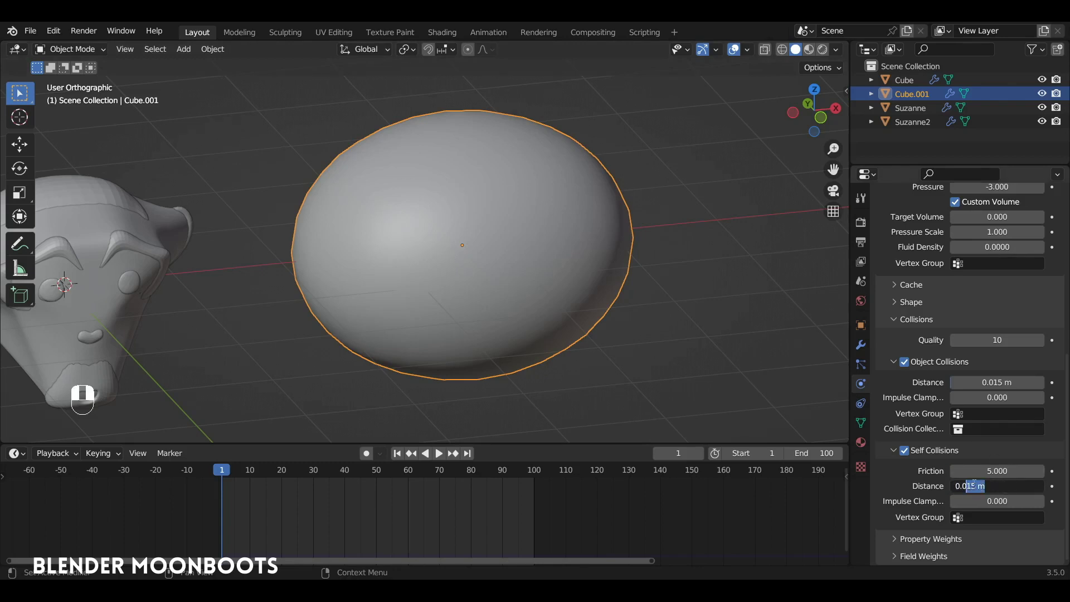
{"action": "type", "text": "3"}
{"action": "key", "text": "Return"}
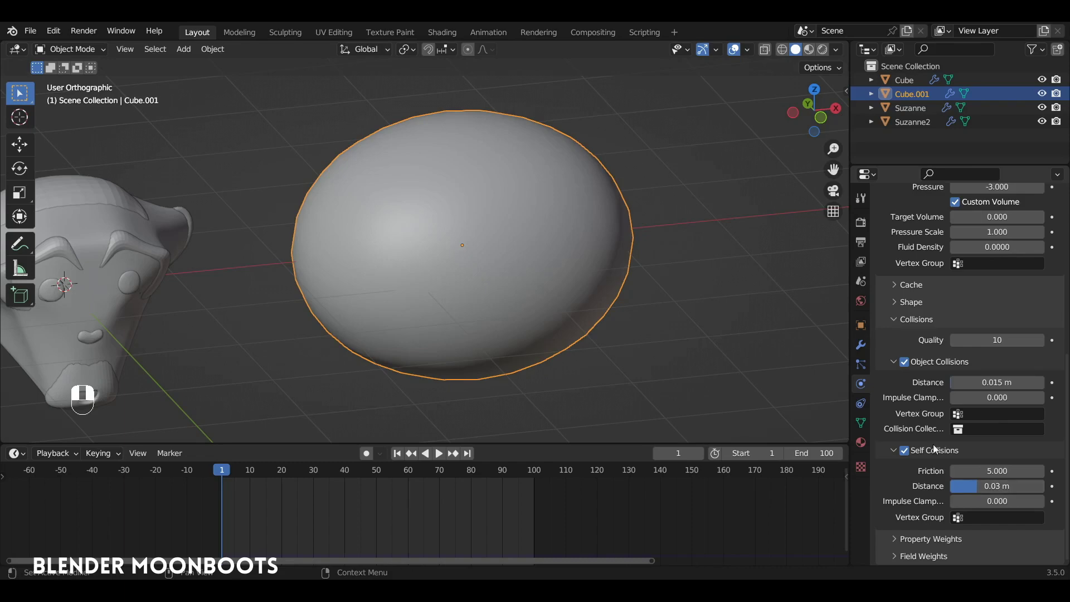
- Set the gravity field weight of the cloth to 0
{"action": "left_click", "coordinate": [894, 556]}
{"action": "scroll", "coordinate": [929, 529], "scroll_direction": "down", "scroll_amount": 6}
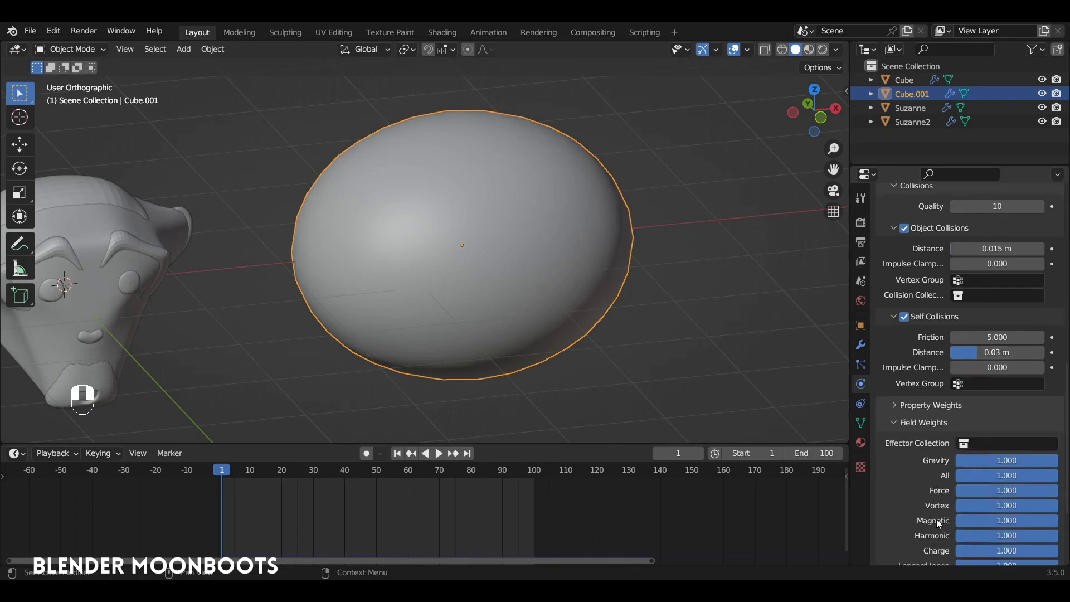
{"action": "left_click_drag", "start_coordinate": [1019, 434], "coordinate": [868, 441]}
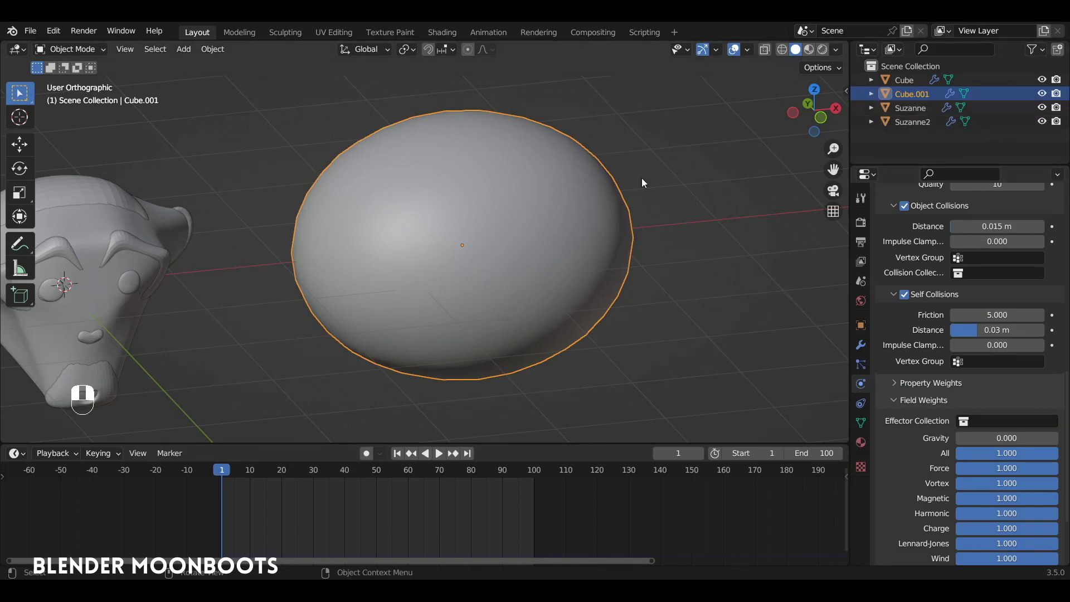
- Select the Suzanne2 monkey head inside the ellipsoid using X-ray display, add Collision physics to it, and turn X-ray off again
{"action": "key", "text": "alt+z"}
{"action": "left_click", "coordinate": [513, 233]}
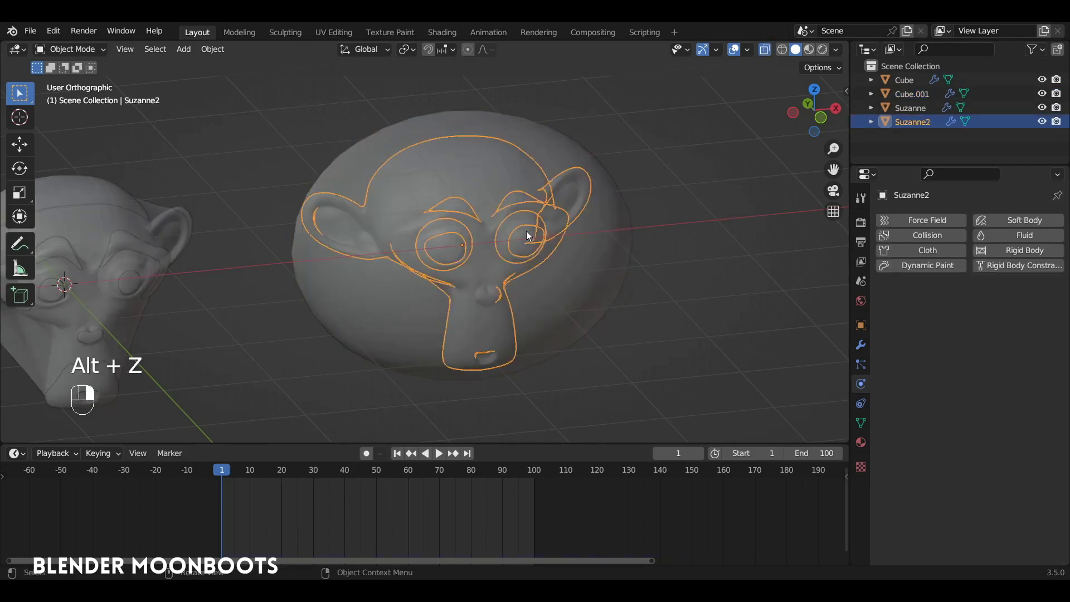
{"action": "left_click", "coordinate": [935, 237]}
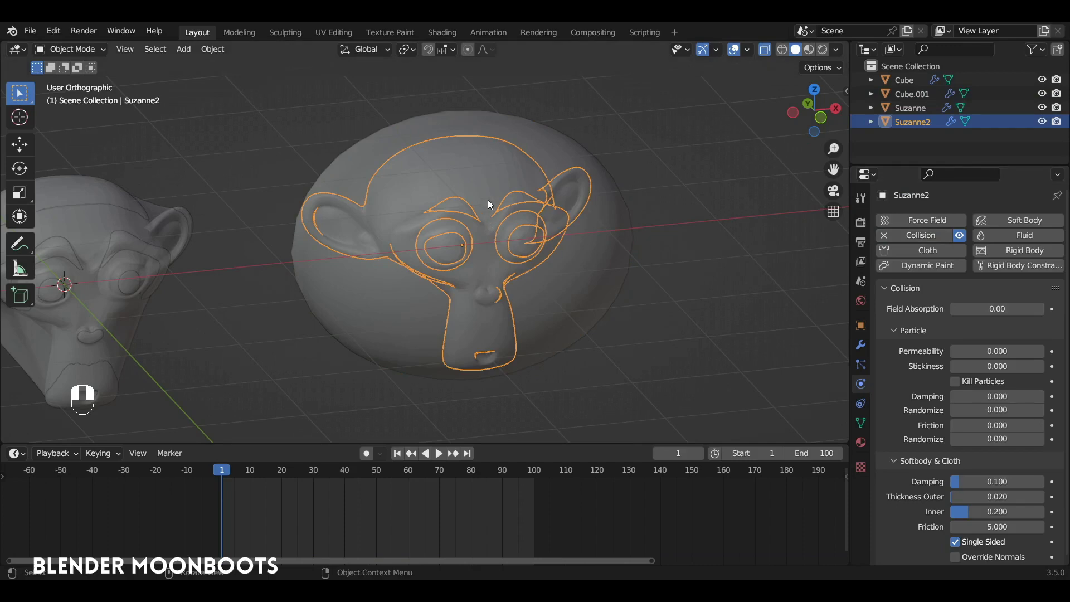
{"action": "middle_click_drag", "start_coordinate": [487, 200], "coordinate": [575, 221], "text": "alt"}
{"action": "key", "text": "alt+z"}
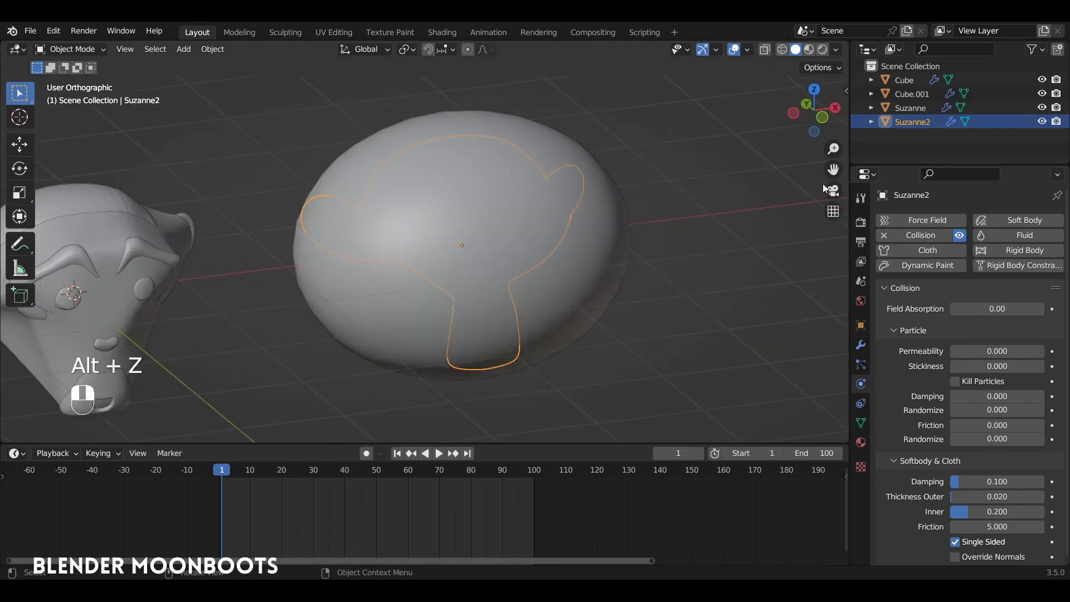
- Hide both monkey heads in the viewport and enlarge the timeline area slightly
{"action": "left_click", "coordinate": [1042, 122]}
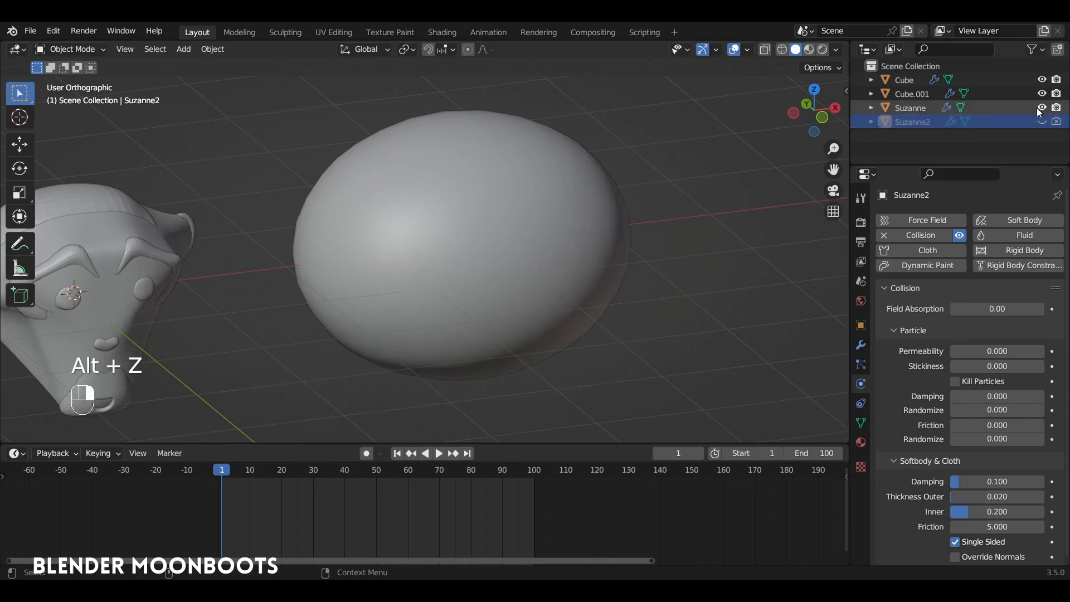
{"action": "left_click", "coordinate": [1042, 107]}
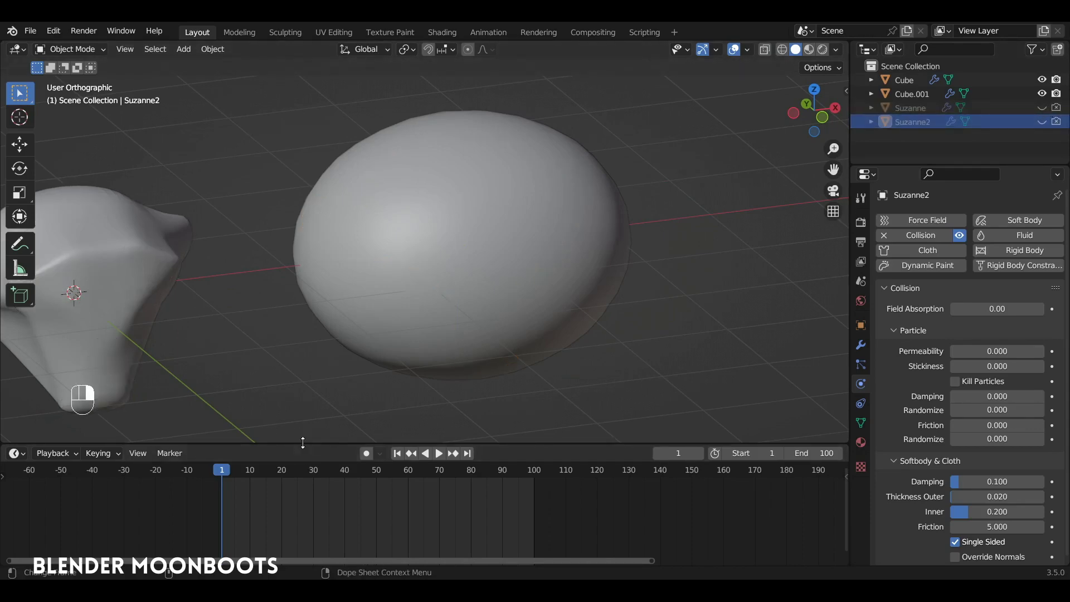
{"action": "left_click_drag", "start_coordinate": [302, 442], "coordinate": [302, 421]}
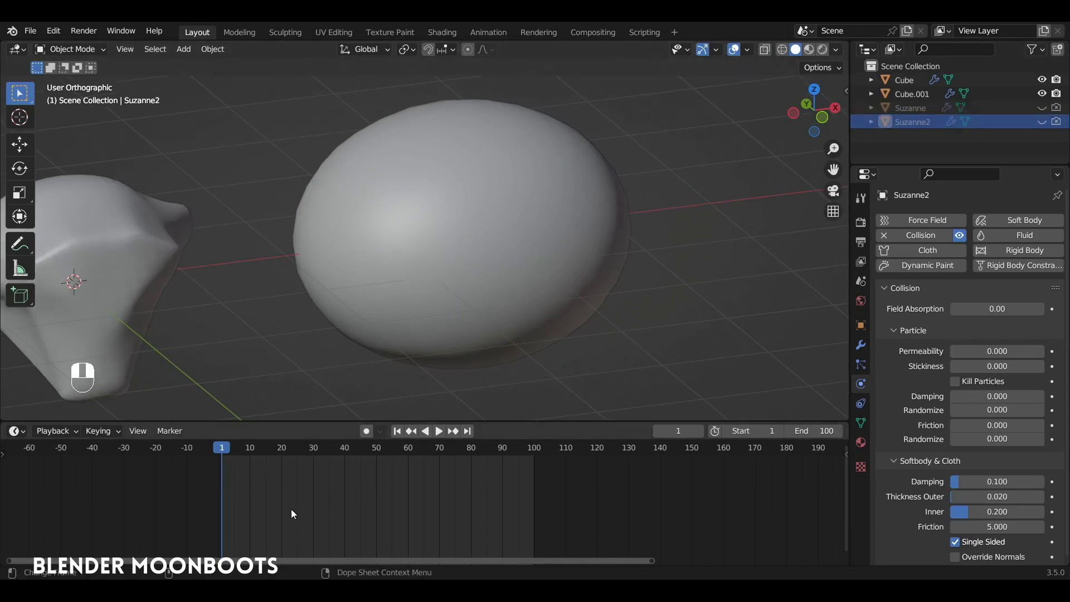
- Play the cloth simulation from frame 1 in the timeline and stop it at frame 21
{"action": "key", "text": "shift+F12"}
{"action": "key", "text": "shift+F12"}
{"action": "key", "text": "shift+F12"}
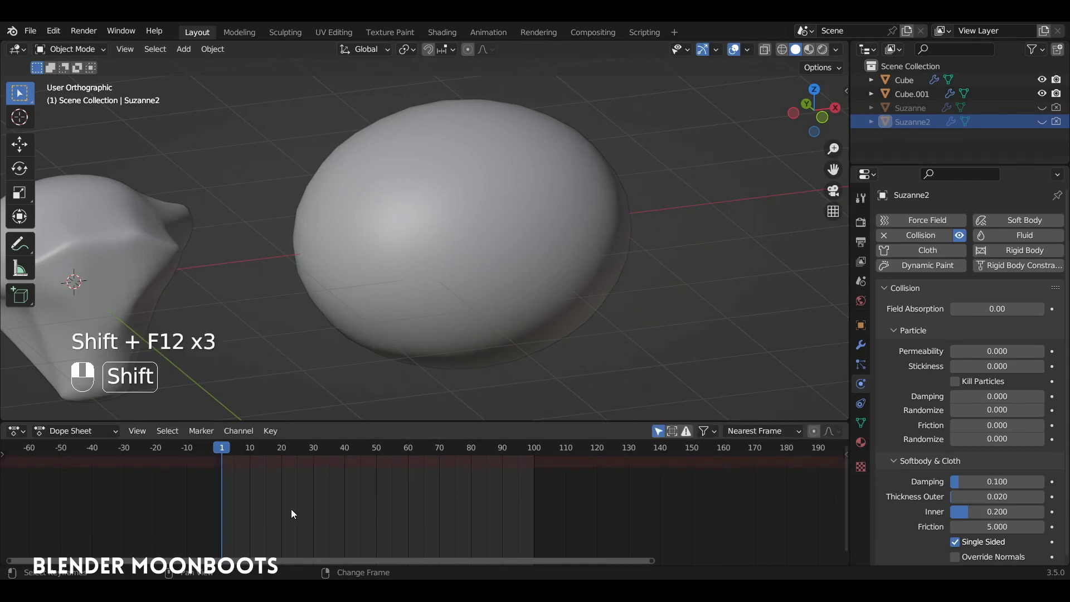
{"action": "key", "text": "shift+F12"}
{"action": "key", "text": "space"}
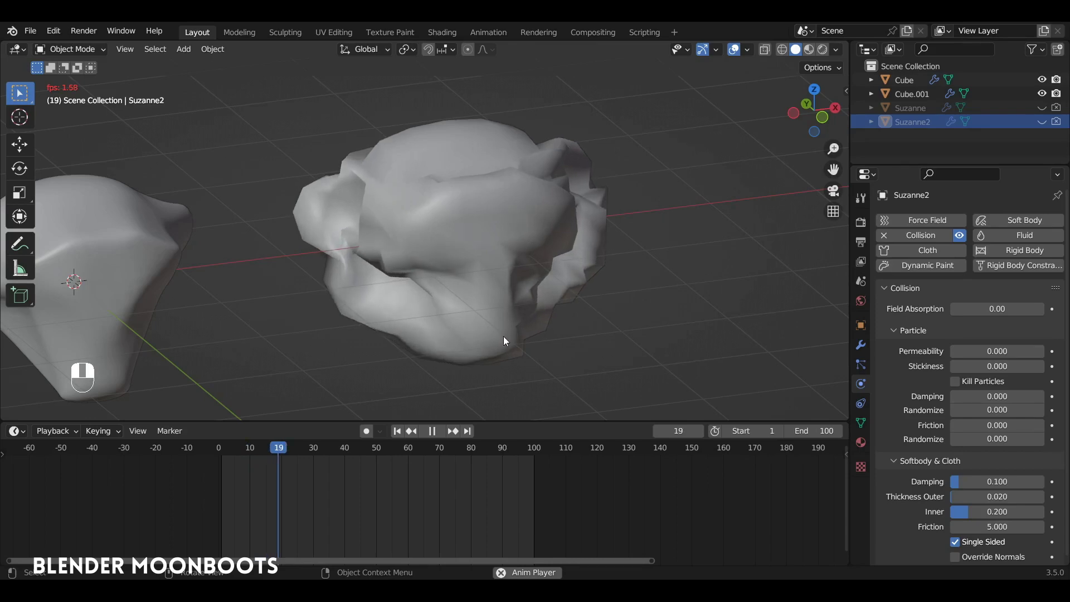
{"action": "key", "text": "space"}
- Add a Subdivision Surface modifier after Cloth on the simulated mesh and collapse both modifiers' settings
{"action": "left_click", "coordinate": [449, 354]}
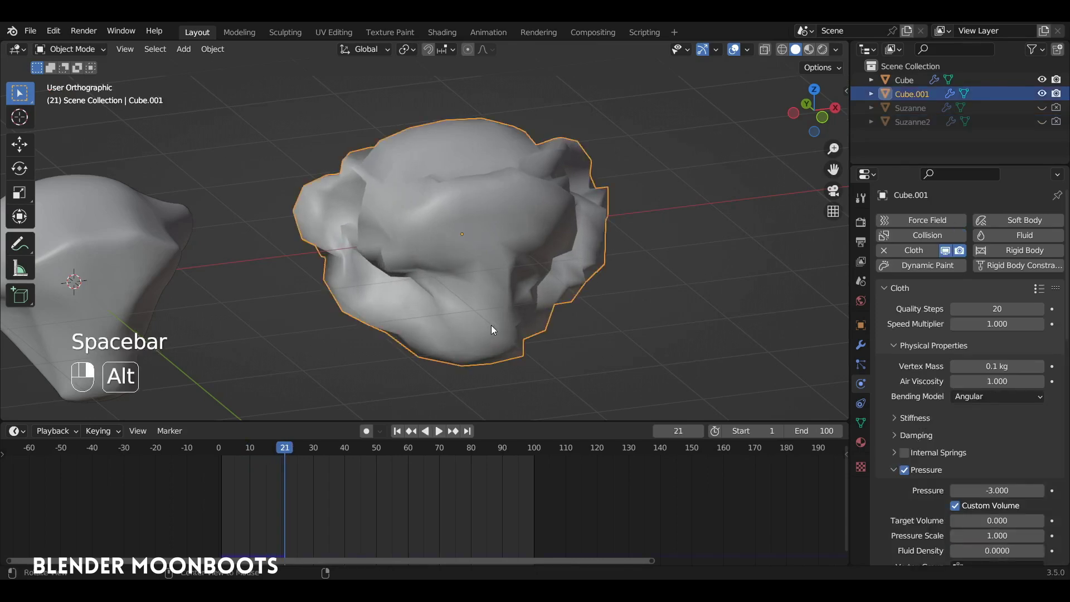
{"action": "left_click_drag", "start_coordinate": [490, 326], "coordinate": [600, 313], "text": "alt"}
{"action": "left_click", "coordinate": [861, 346]}
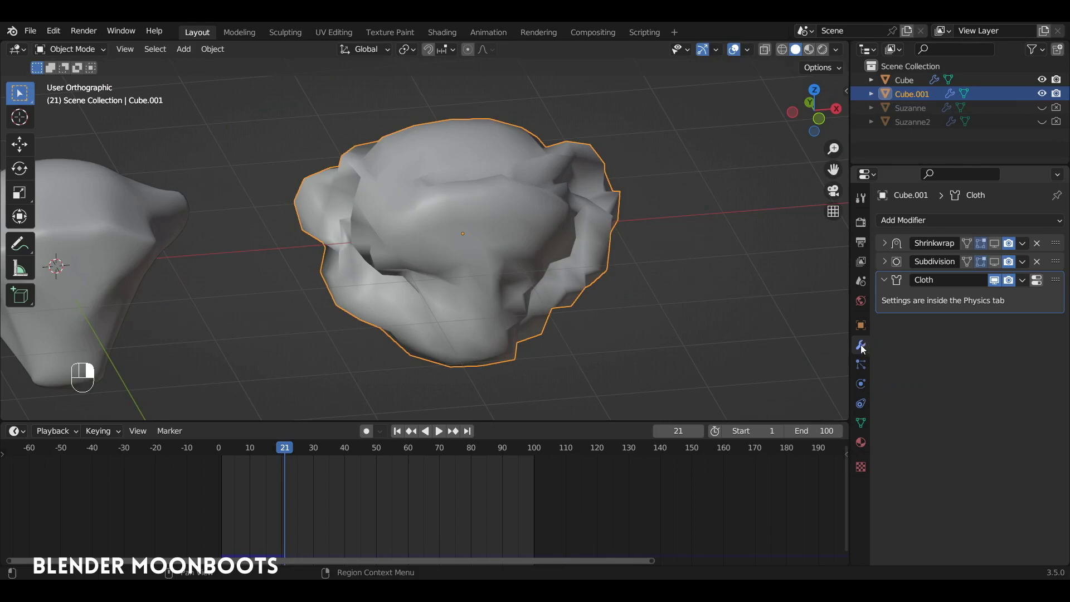
{"action": "left_click", "coordinate": [939, 221]}
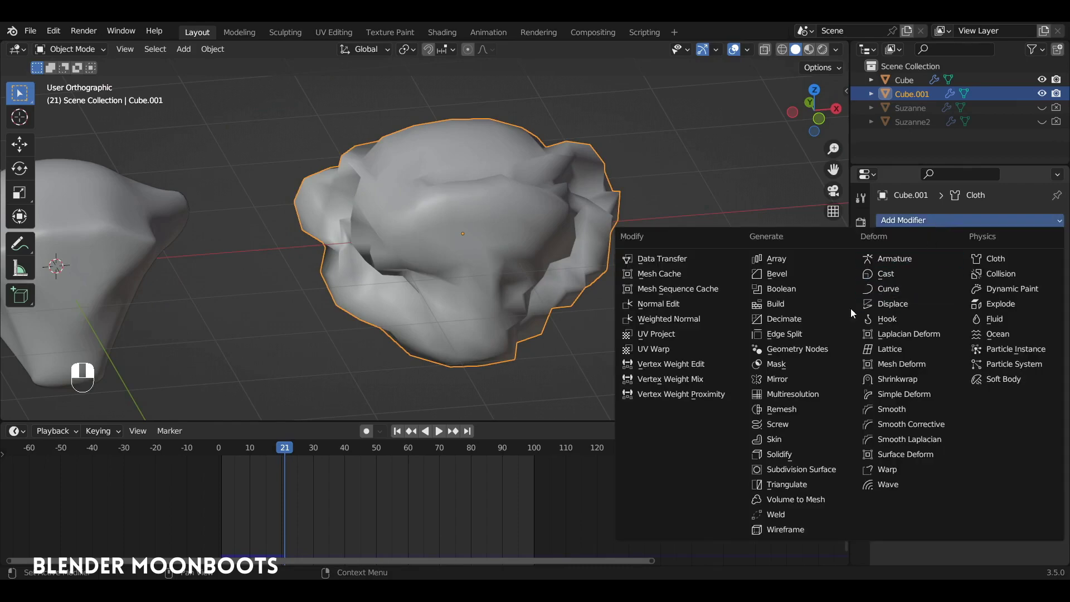
{"action": "left_click", "coordinate": [800, 469]}
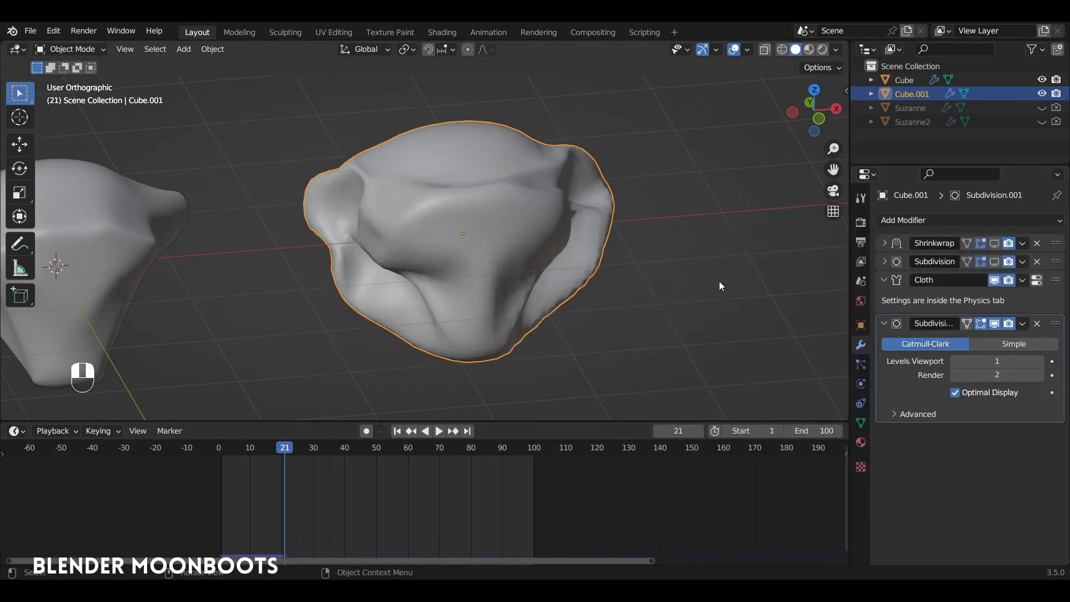
{"action": "middle_click_drag", "start_coordinate": [719, 286], "coordinate": [499, 135], "text": "alt"}
{"action": "middle_click_drag", "start_coordinate": [566, 280], "coordinate": [609, 268], "text": "alt"}
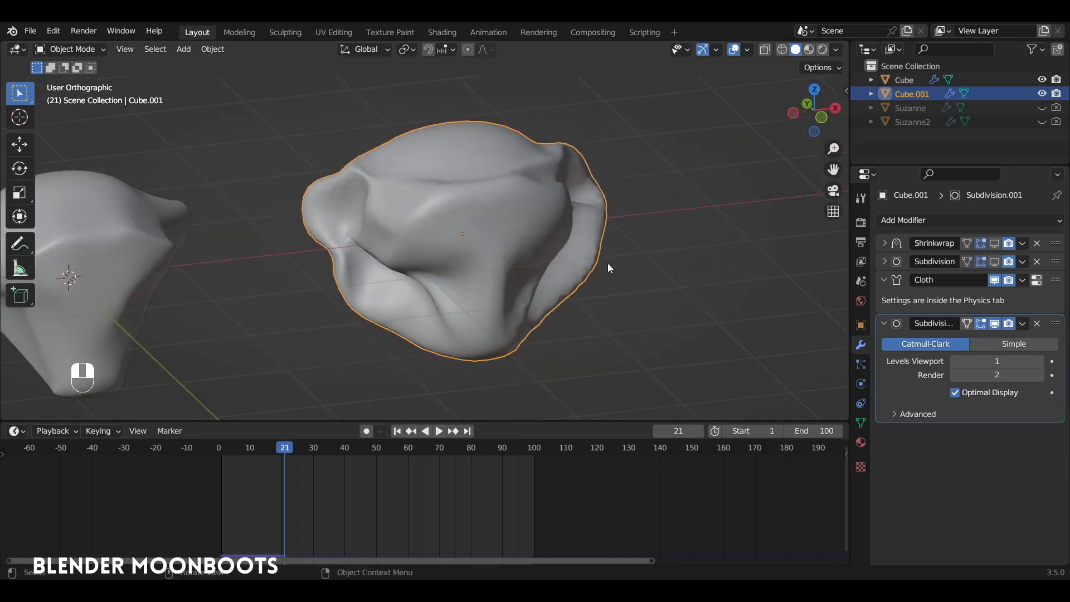
{"action": "left_click", "coordinate": [884, 323]}
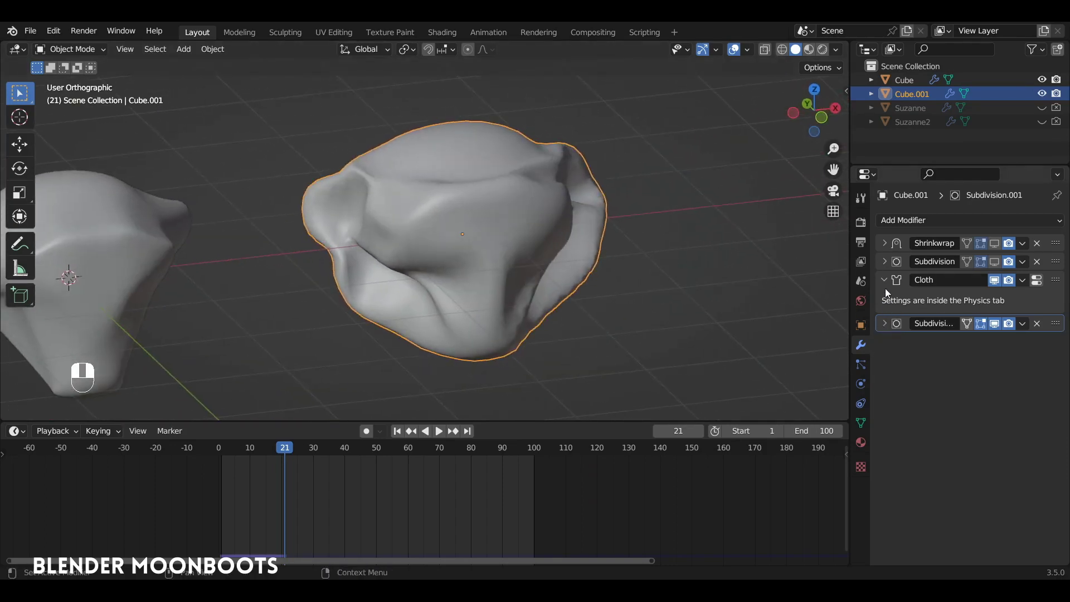
{"action": "left_click", "coordinate": [884, 280]}
- Unhide Suzanne2, select it together with the simulated cloth mesh, and duplicate the pair along the X axis
{"action": "middle_click_drag", "start_coordinate": [566, 268], "coordinate": [591, 284], "text": "alt"}
{"action": "left_click", "coordinate": [1041, 121]}
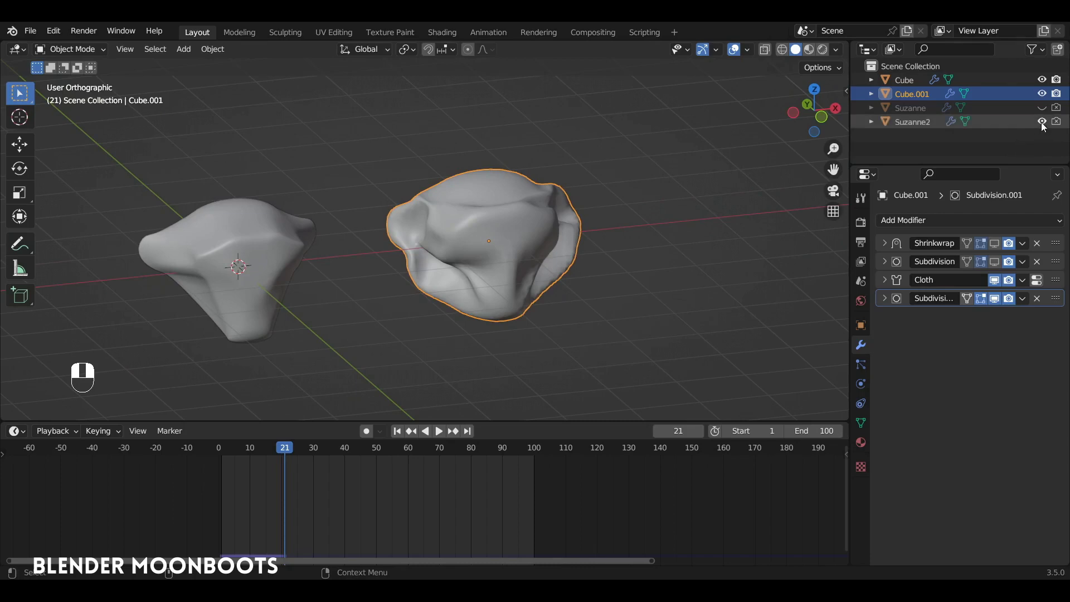
{"action": "left_click_drag", "start_coordinate": [610, 166], "coordinate": [406, 332]}
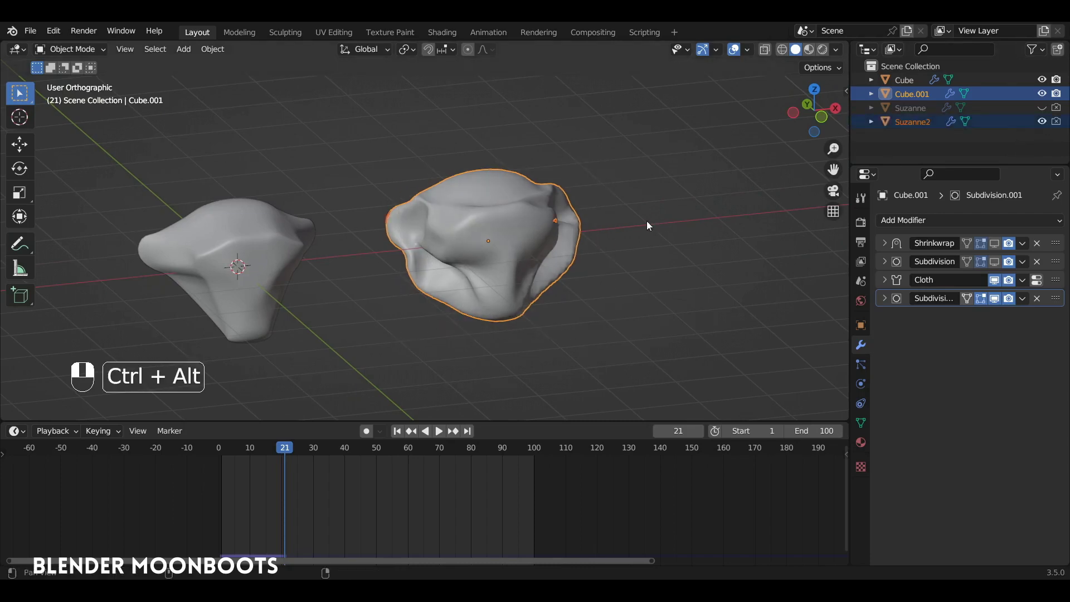
{"action": "middle_click_drag", "start_coordinate": [589, 238], "coordinate": [506, 249], "text": "ctrl+alt"}
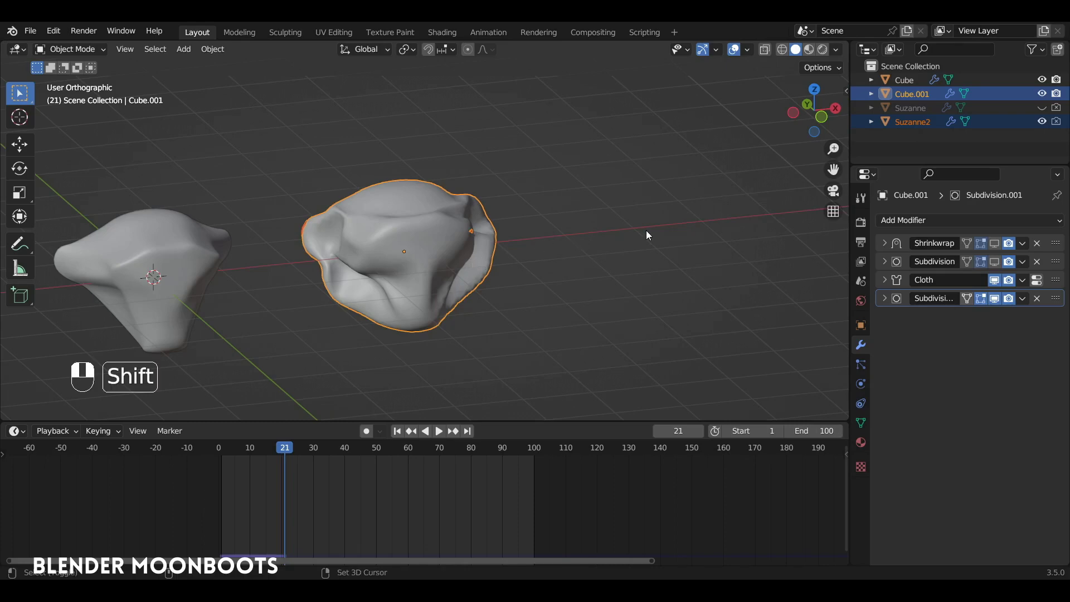
{"action": "key", "text": "shift+d"}
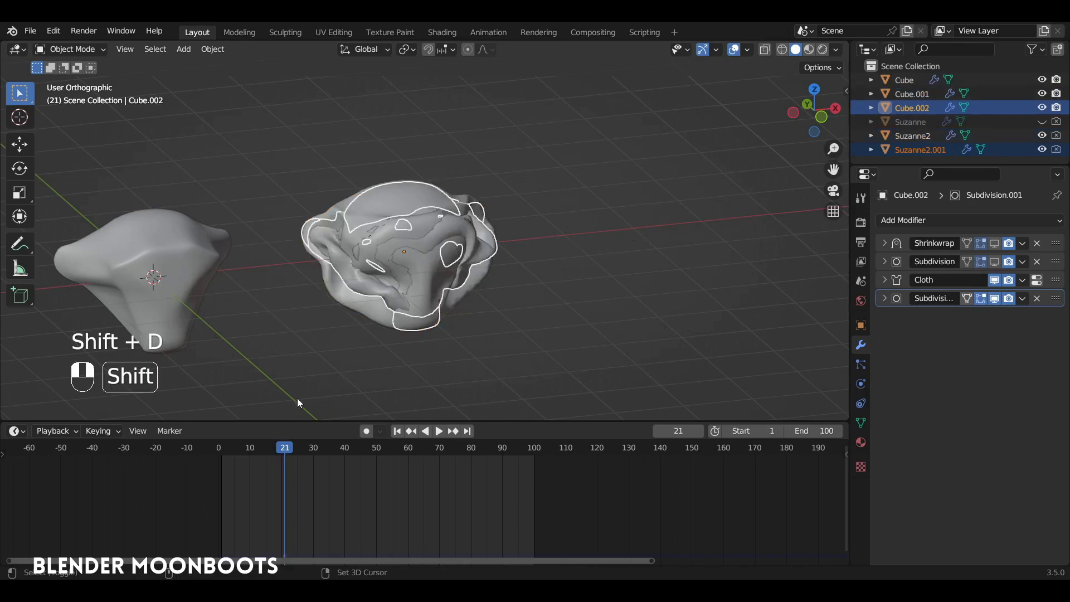
{"action": "key", "text": "x"}
- Return the timeline to frame 1 and move the duplicated pair about 0.72 m further along X
{"action": "left_click", "coordinate": [253, 447]}
{"action": "left_click", "coordinate": [223, 450]}
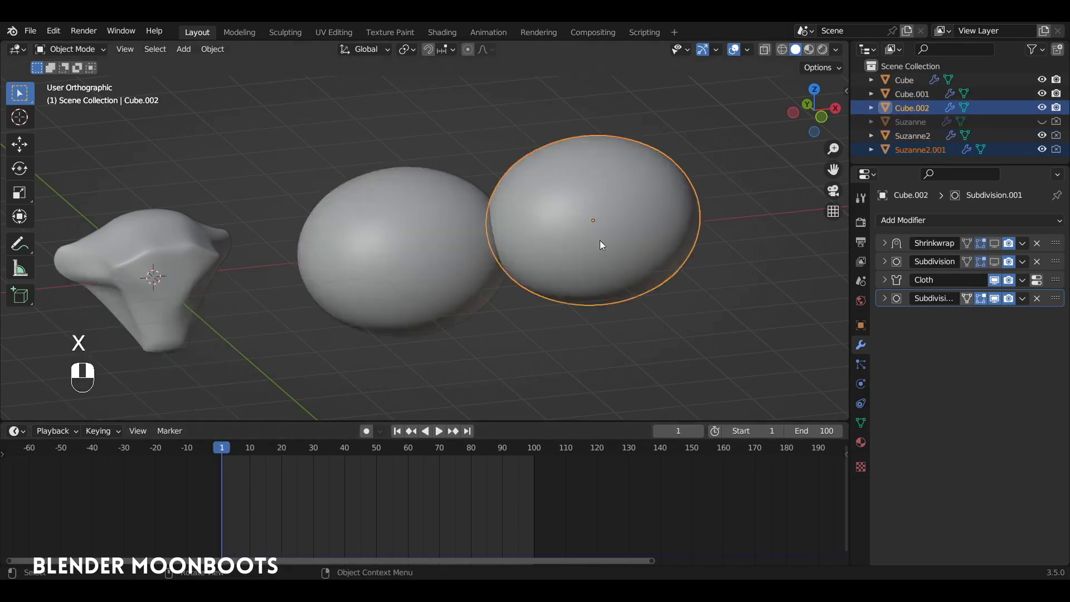
{"action": "key", "text": "shift+space"}
{"action": "left_click", "coordinate": [565, 281]}
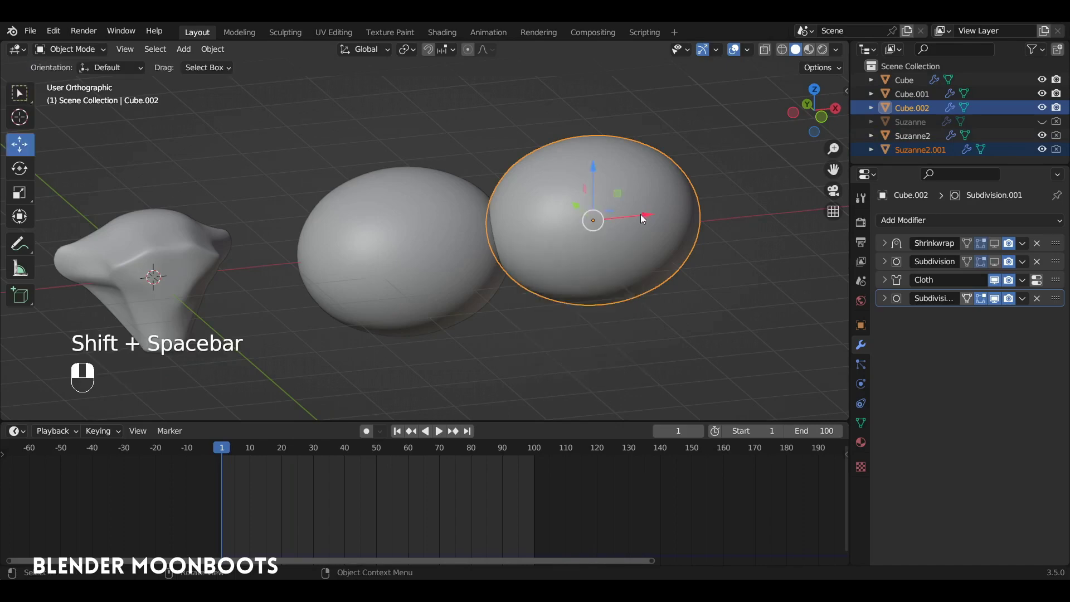
{"action": "left_click_drag", "start_coordinate": [641, 214], "coordinate": [687, 233]}
{"action": "middle_click_drag", "start_coordinate": [686, 232], "coordinate": [611, 242], "text": "alt"}
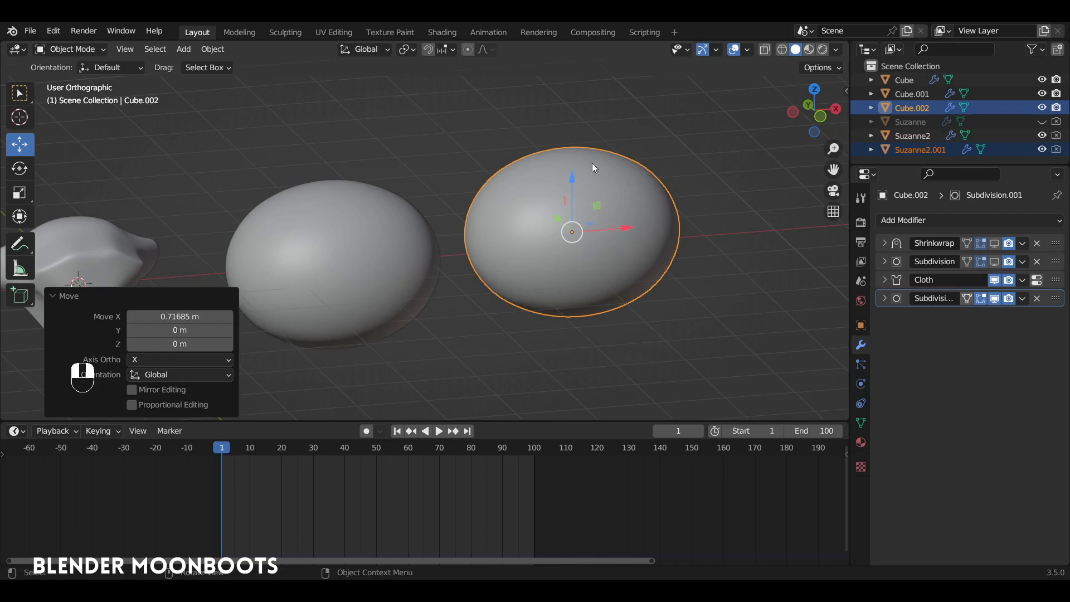
{"action": "mouse_move", "coordinate": [609, 259]}
{"action": "left_mouse_down", "text": "alt"}
{"action": "mouse_move", "coordinate": [674, 255]}
{"action": "mouse_move", "coordinate": [637, 263]}
{"action": "mouse_move", "coordinate": [628, 250]}
{"action": "left_mouse_up", "text": "alt"}
- In Edit Mode on the duplicated ellipsoid only, select the middle row of vertices across its upper side from the top view
{"action": "key", "text": "Tab"}
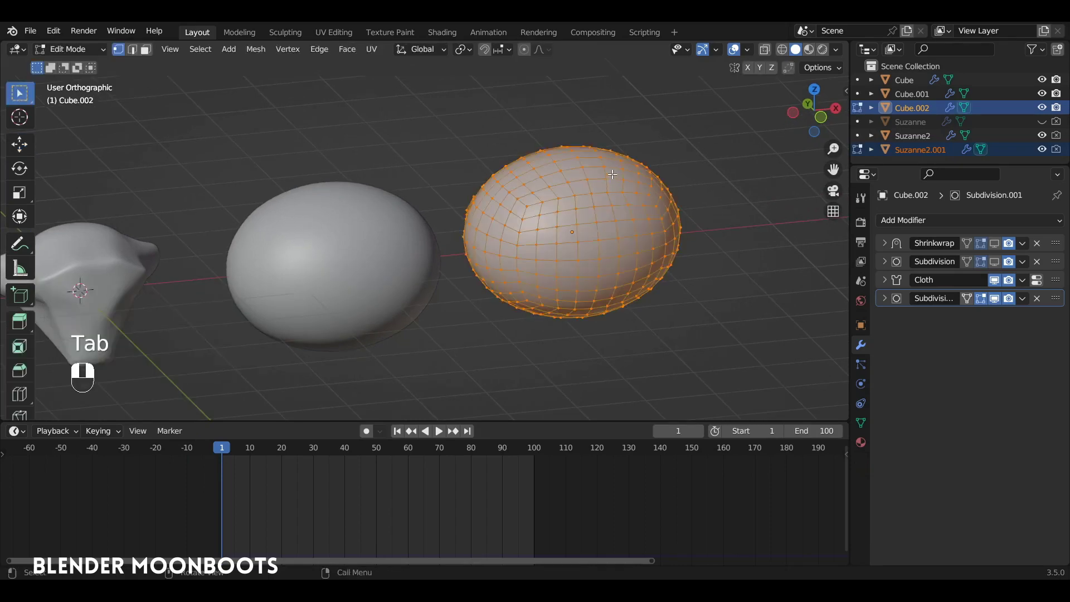
{"action": "key", "text": "Tab"}
{"action": "key", "text": "Tab"}
{"action": "left_click_drag", "start_coordinate": [598, 165], "coordinate": [592, 265], "text": "alt"}
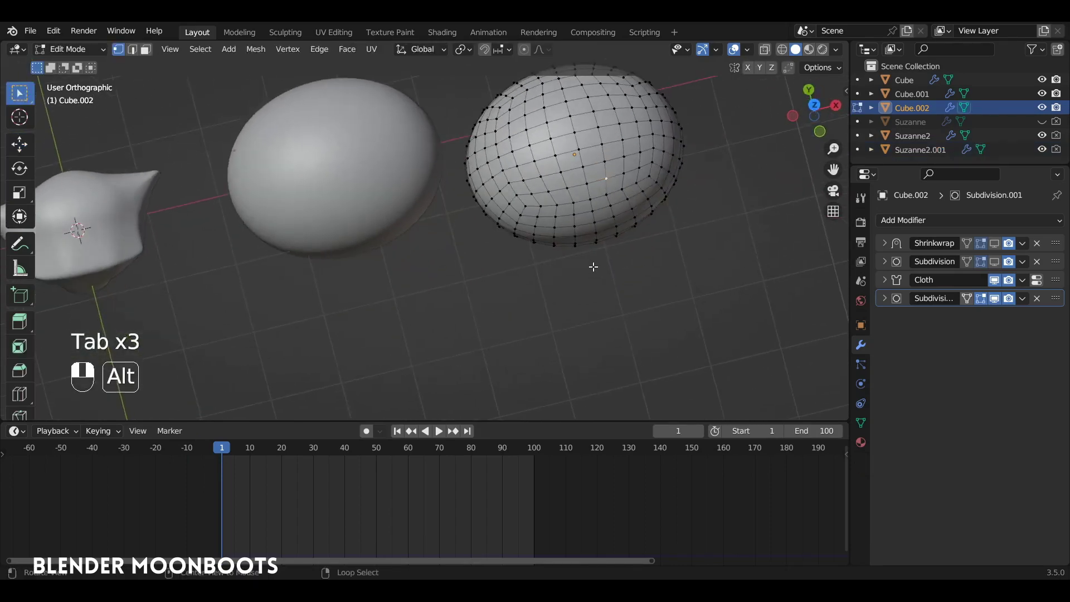
{"action": "key", "text": "KP_7"}
{"action": "left_click_drag", "start_coordinate": [580, 165], "coordinate": [543, 247], "text": "ctrl+alt"}
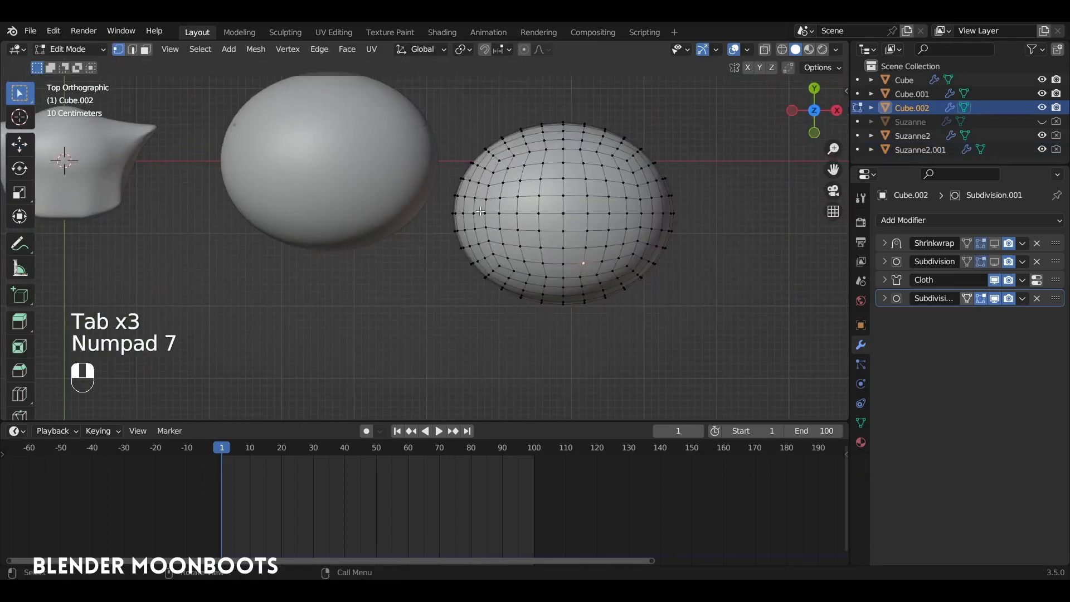
{"action": "left_click", "coordinate": [464, 213]}
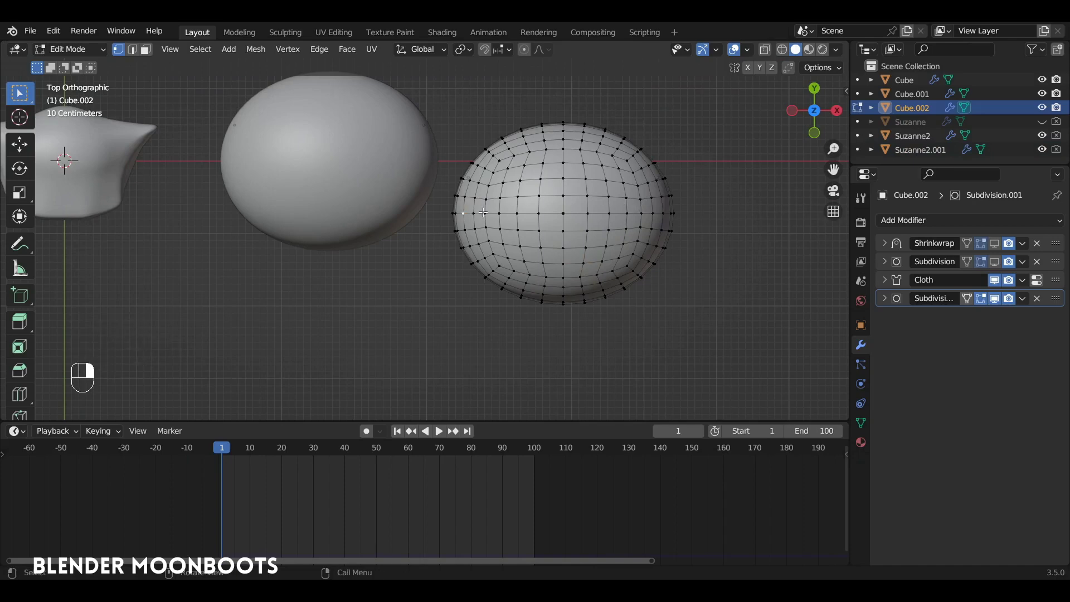
{"action": "left_click", "coordinate": [653, 213], "text": "ctrl"}
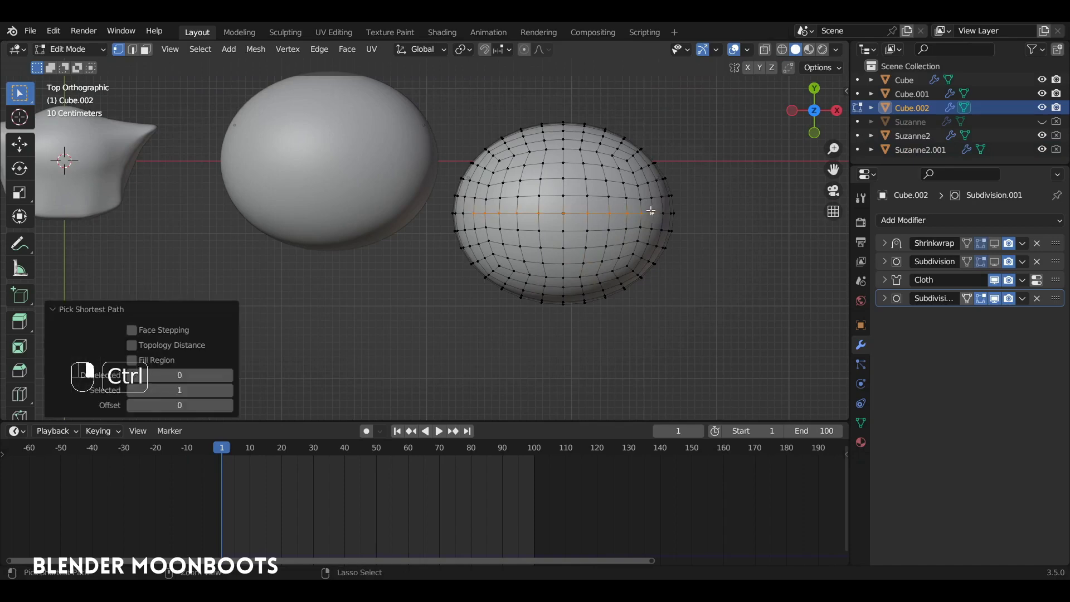
- Flatten the selected vertex row by scaling it to 0 along Z, and raise it about 0.77 m above the ellipsoid
{"action": "left_click_drag", "start_coordinate": [573, 213], "coordinate": [626, 120], "text": "alt"}
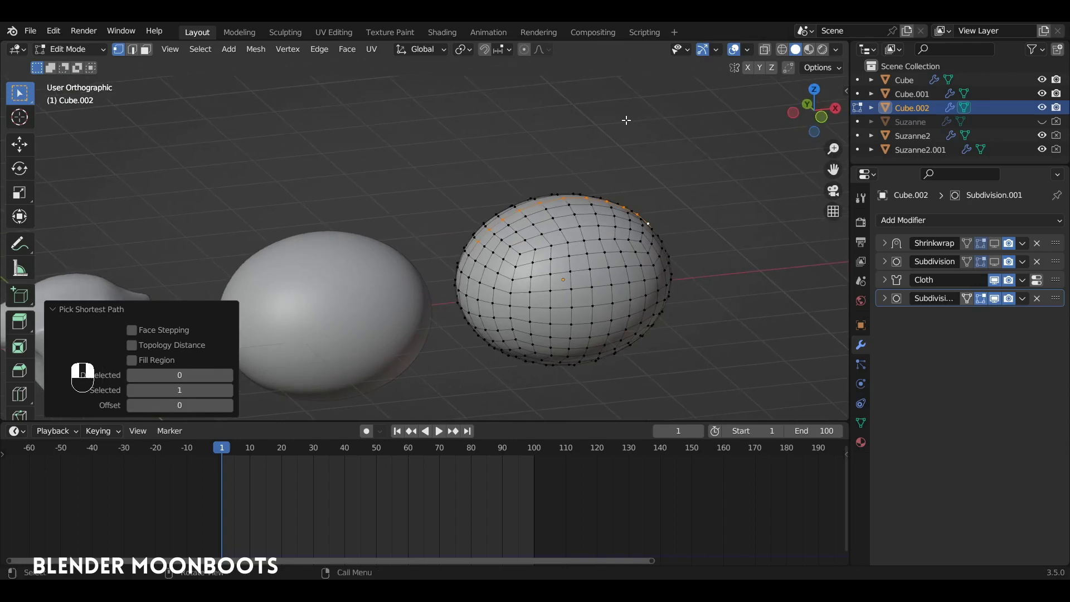
{"action": "key", "text": "s"}
{"action": "key", "text": "z"}
{"action": "key", "text": "0"}
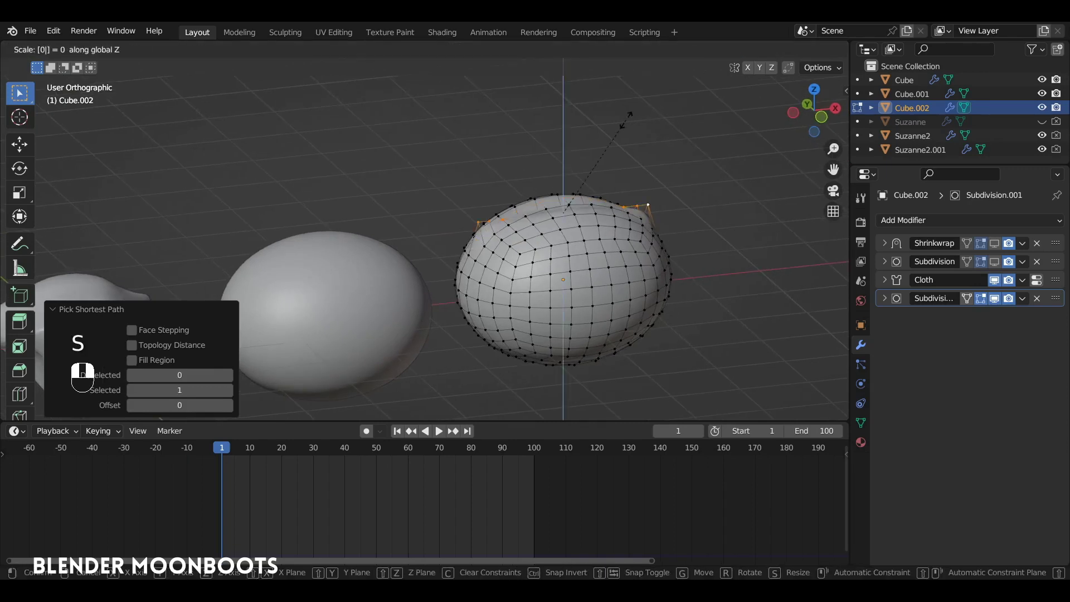
{"action": "left_click", "coordinate": [573, 223]}
{"action": "key", "text": "shift+space"}
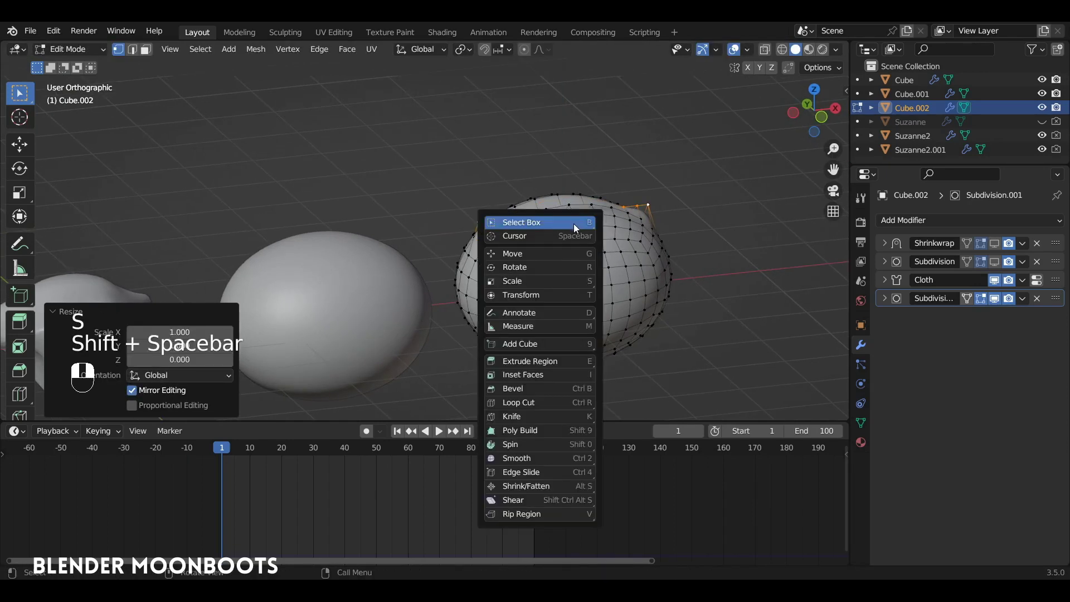
{"action": "left_click", "coordinate": [538, 254]}
{"action": "left_click_drag", "start_coordinate": [564, 149], "coordinate": [565, 107]}
- In front view, knife a straight horizontal cut through the whole mesh just below the raised edge, with cut-through and angle constraint on
{"action": "key", "text": "KP_1"}
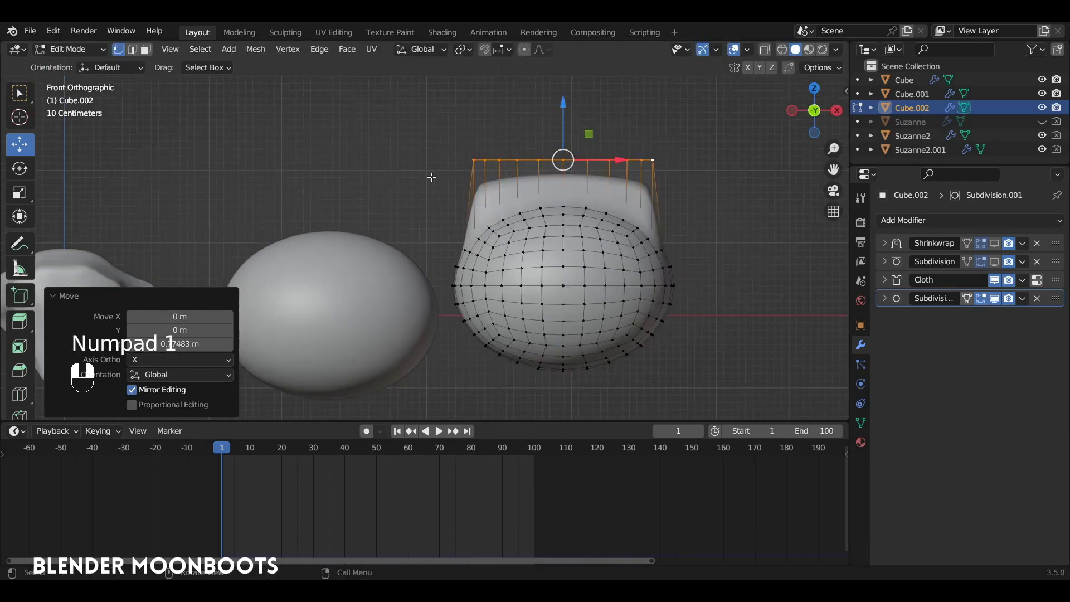
{"action": "key", "text": "k"}
{"action": "key", "text": "a"}
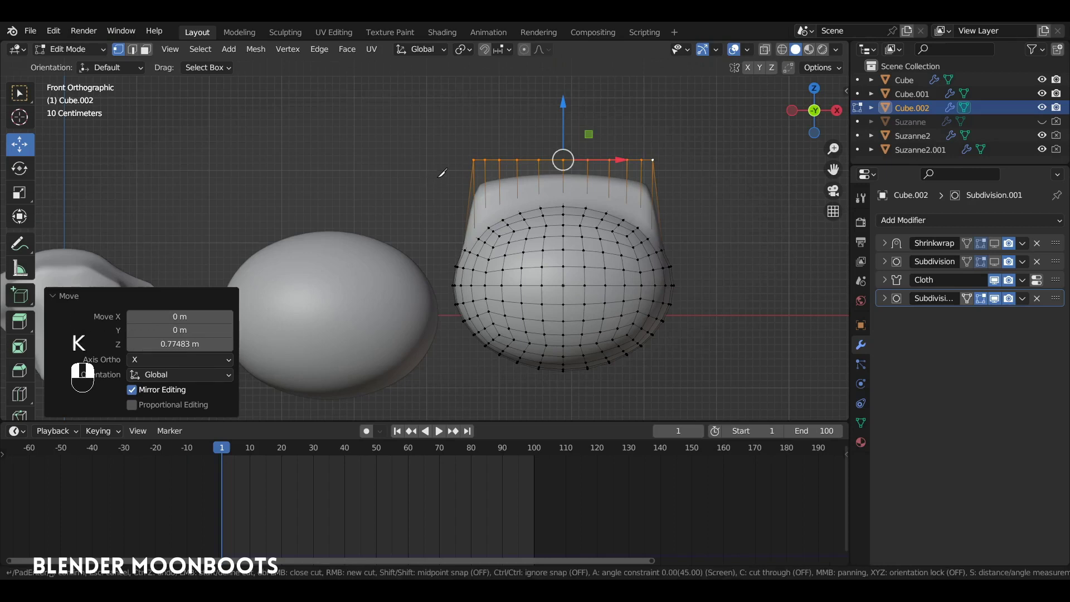
{"action": "key", "text": "c"}
{"action": "left_click", "coordinate": [441, 169]}
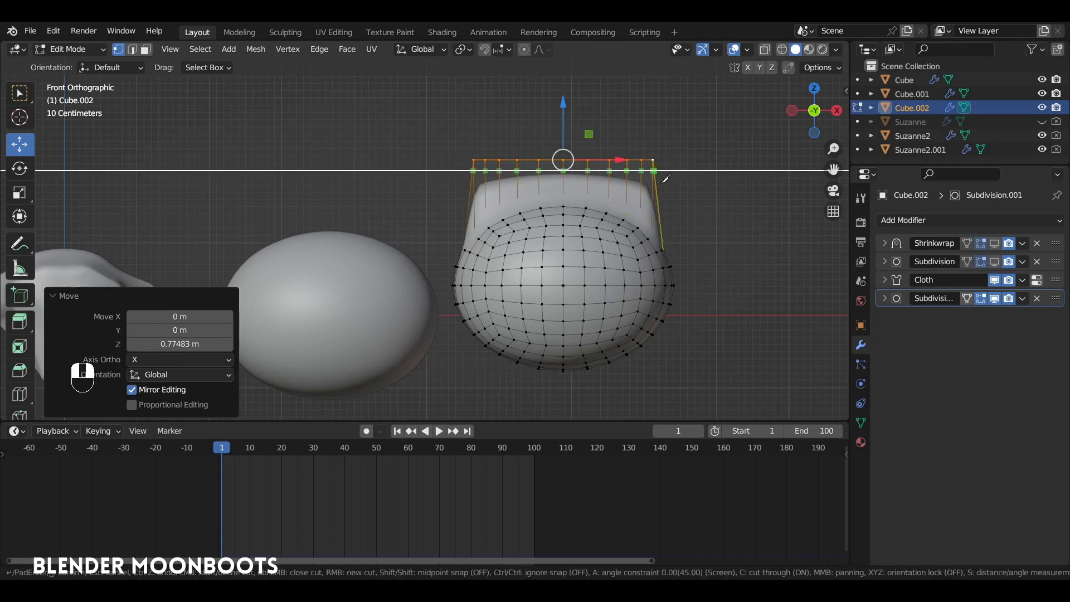
{"action": "left_click", "coordinate": [690, 171]}
{"action": "key", "text": "Return"}
- Assign the selected vertices along the raised edge to a new vertex group and show the mesh's vertex group list
{"action": "left_click_drag", "start_coordinate": [620, 165], "coordinate": [600, 192], "text": "alt"}
{"action": "left_click_drag", "start_coordinate": [585, 206], "coordinate": [502, 163], "text": "ctrl+alt"}
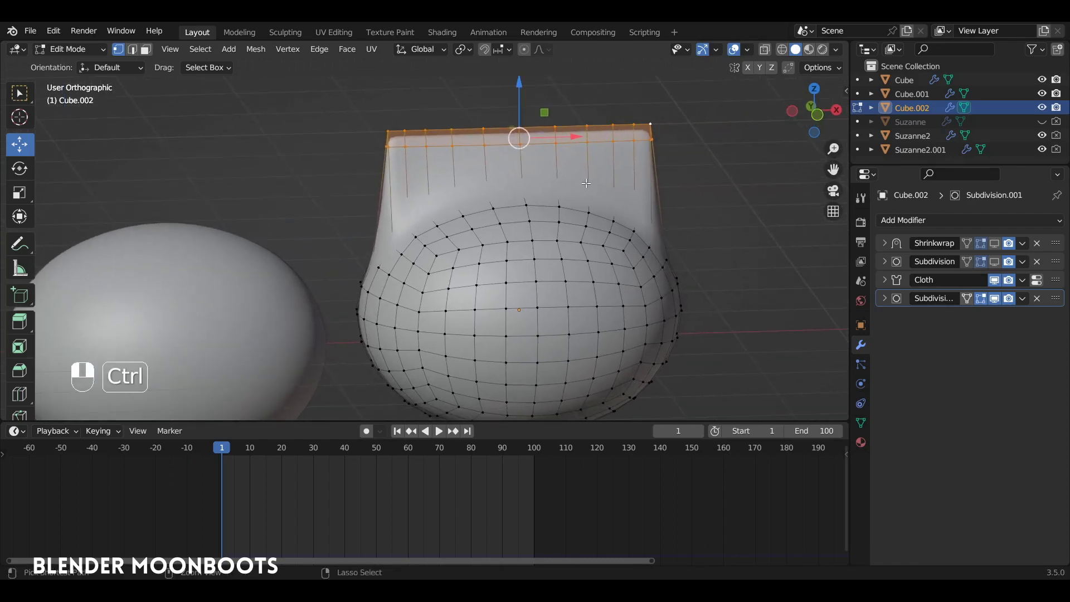
{"action": "key", "text": "ctrl+g"}
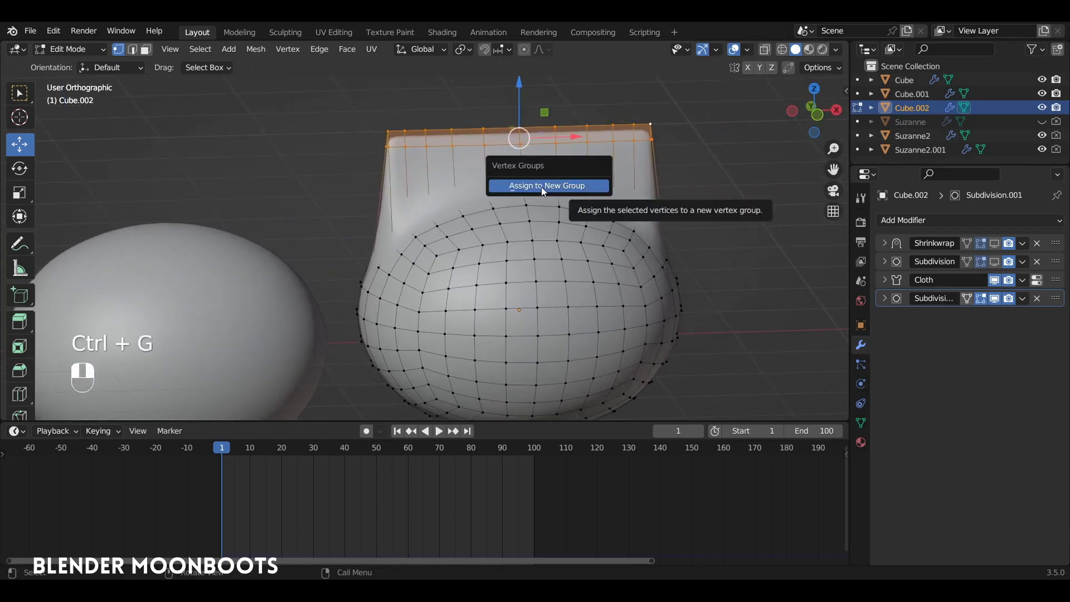
{"action": "left_click", "coordinate": [555, 185]}
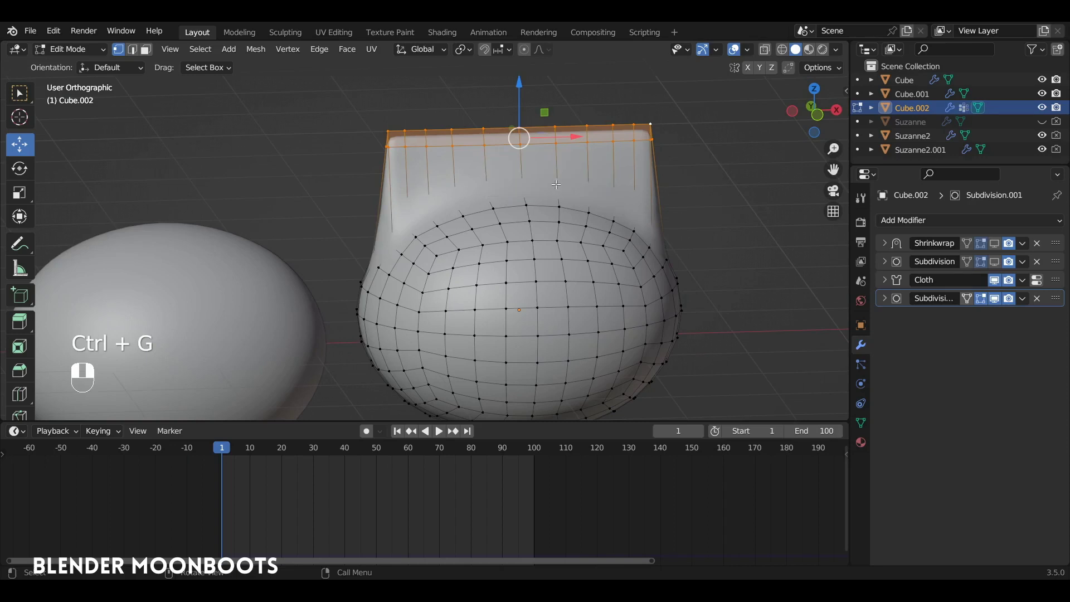
{"action": "left_click", "coordinate": [861, 424]}
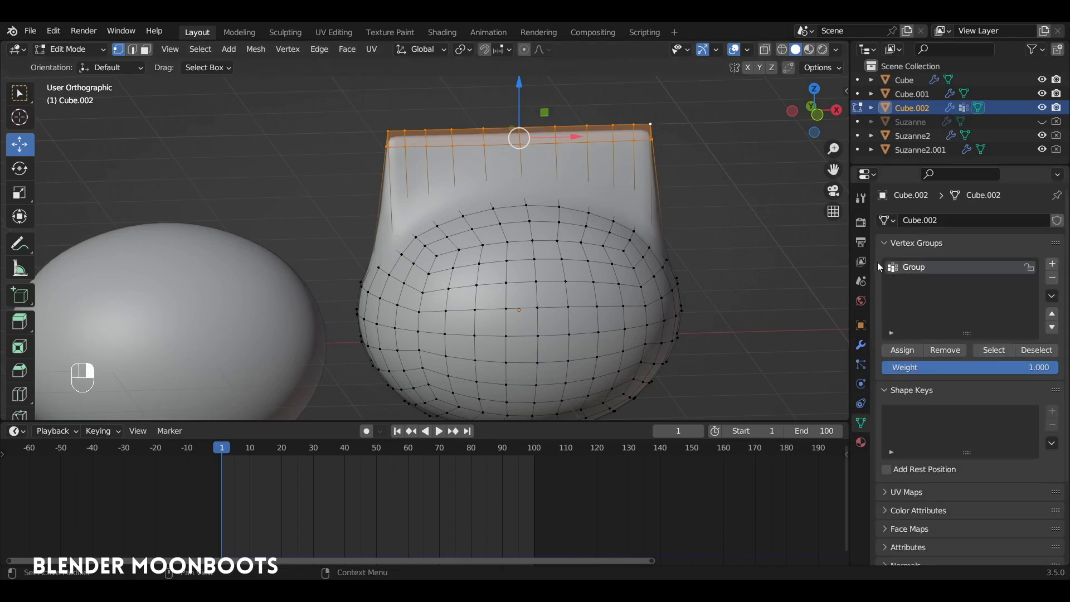
- Back in Object Mode, set the duplicated mesh's cloth Pin Group to the vertex group Group
{"action": "key", "text": "Tab"}
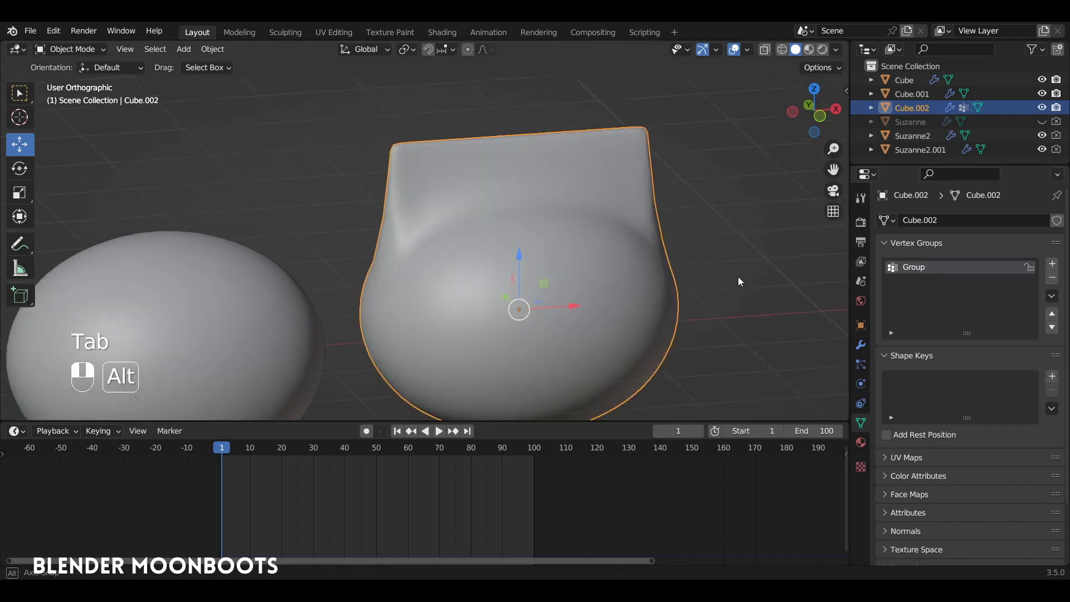
{"action": "scroll", "coordinate": [761, 326], "scroll_direction": "down", "scroll_amount": 2}
{"action": "left_click", "coordinate": [861, 383]}
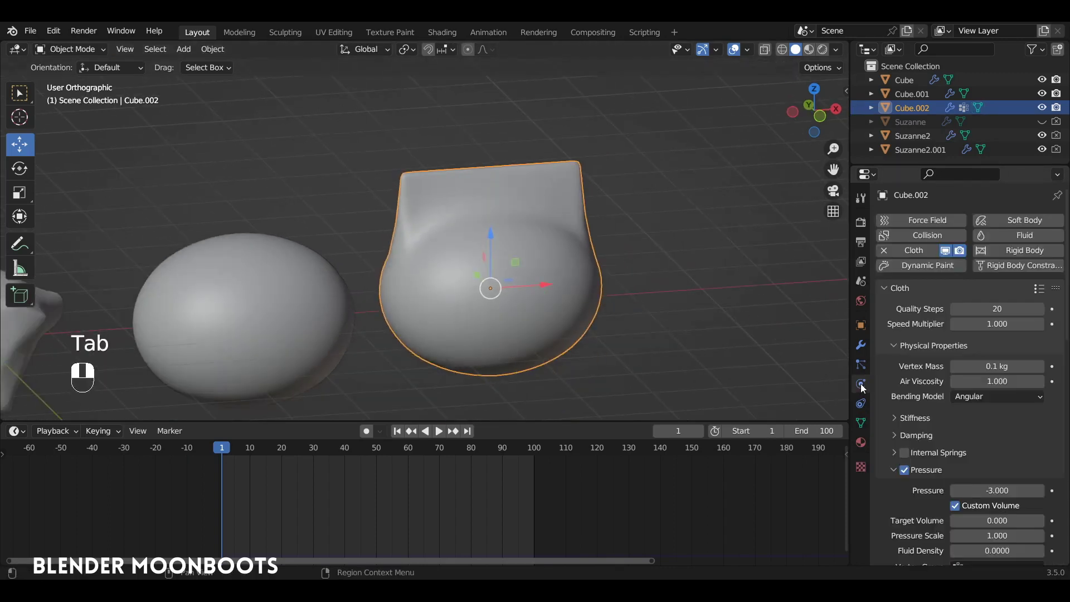
{"action": "scroll", "coordinate": [908, 390], "scroll_direction": "down", "scroll_amount": 10}
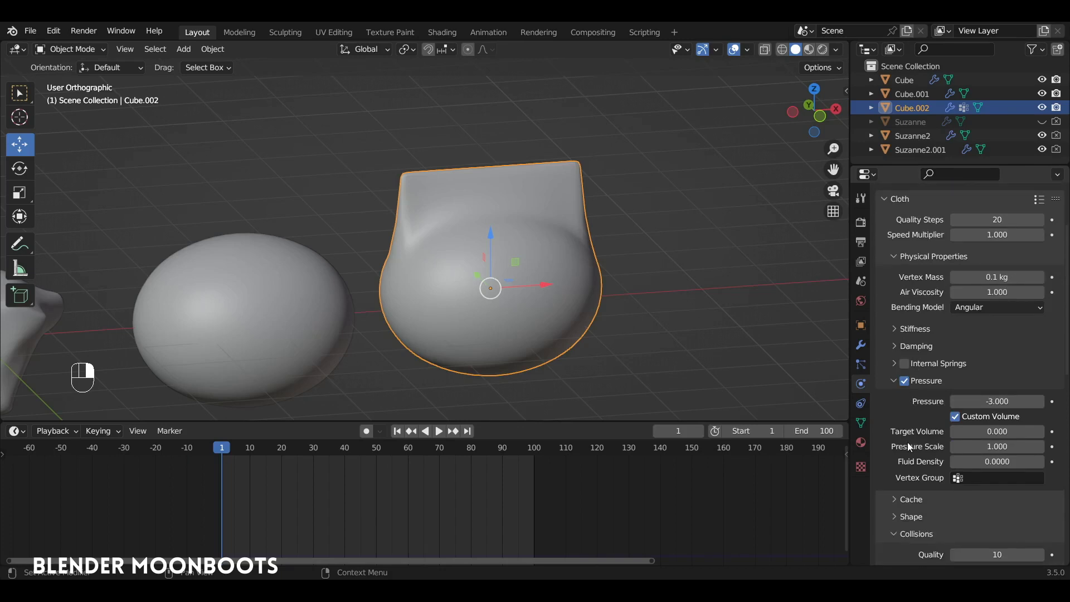
{"action": "left_click", "coordinate": [895, 383]}
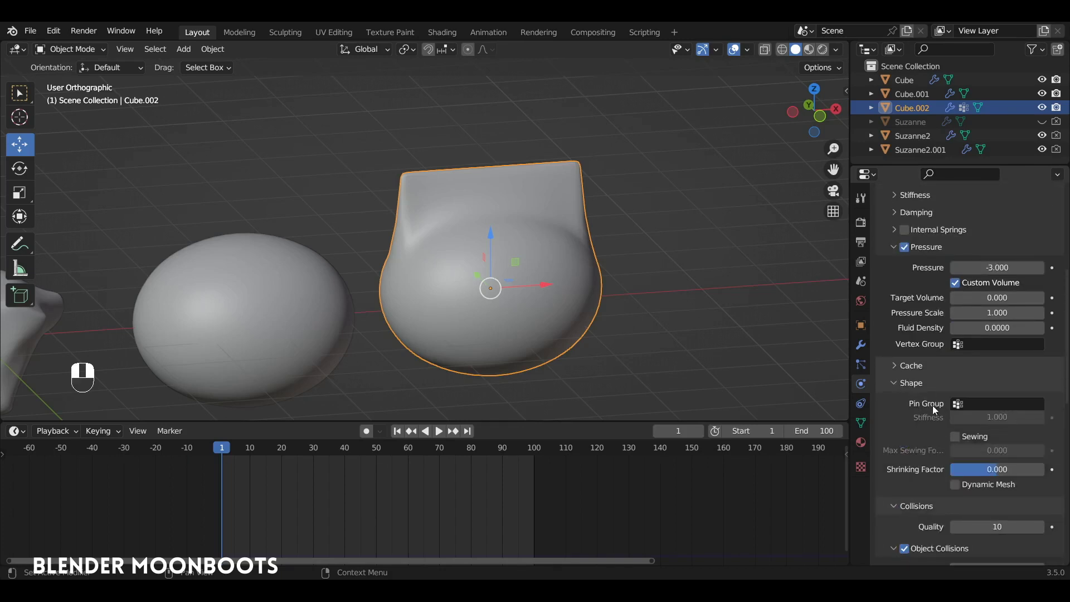
{"action": "left_click", "coordinate": [973, 405]}
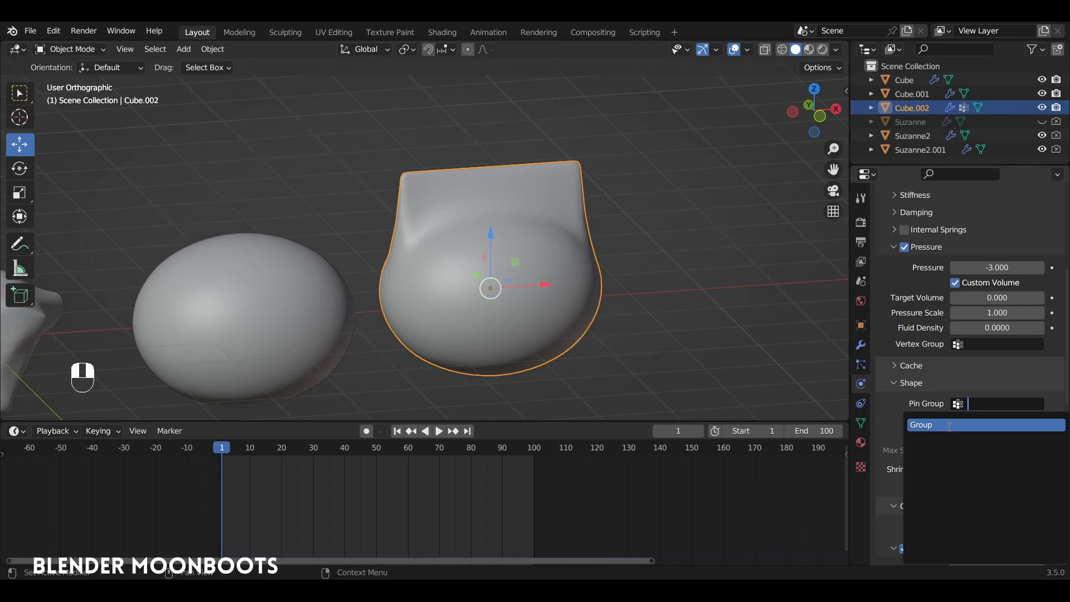
{"action": "left_click", "coordinate": [949, 426]}
- Play the pinned cloth simulation, stop it at frame 12, and view the three wrapped heads together
{"action": "key", "text": "space"}
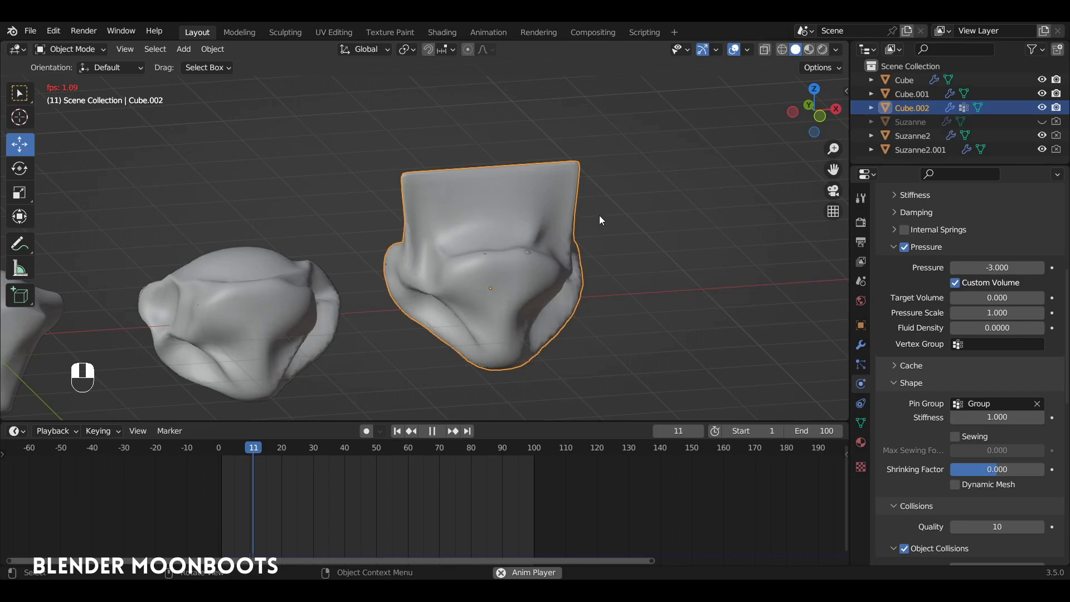
{"action": "key", "text": "space"}
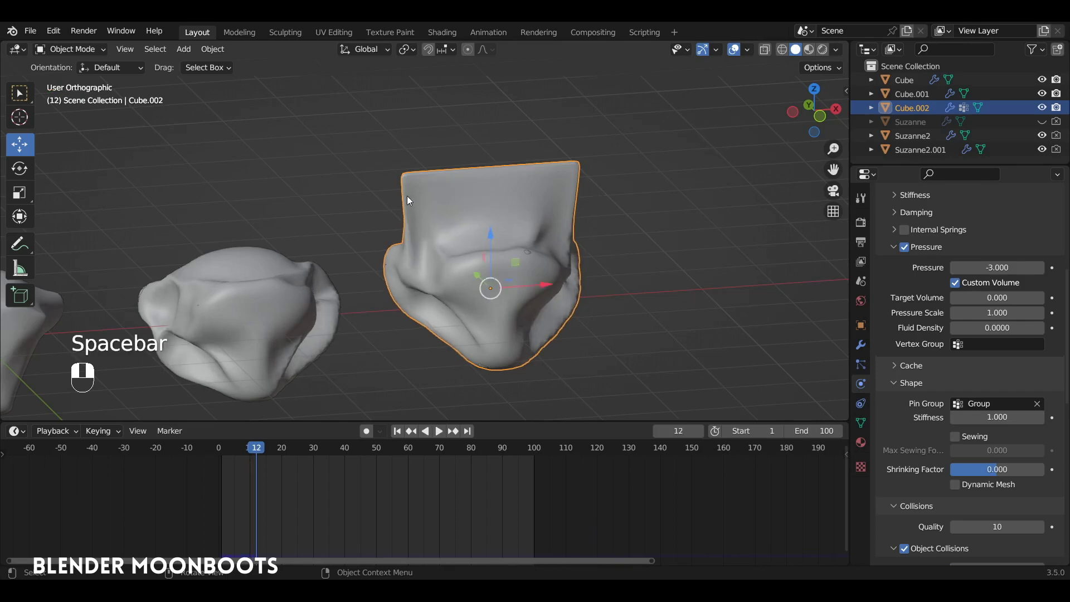
{"action": "mouse_move", "coordinate": [591, 206]}
{"action": "middle_mouse_down", "text": "alt"}
{"action": "mouse_move", "coordinate": [740, 198]}
{"action": "mouse_move", "coordinate": [736, 212]}
{"action": "mouse_move", "coordinate": [369, 215]}
{"action": "mouse_move", "coordinate": [570, 208]}
{"action": "middle_mouse_up", "text": "alt"}
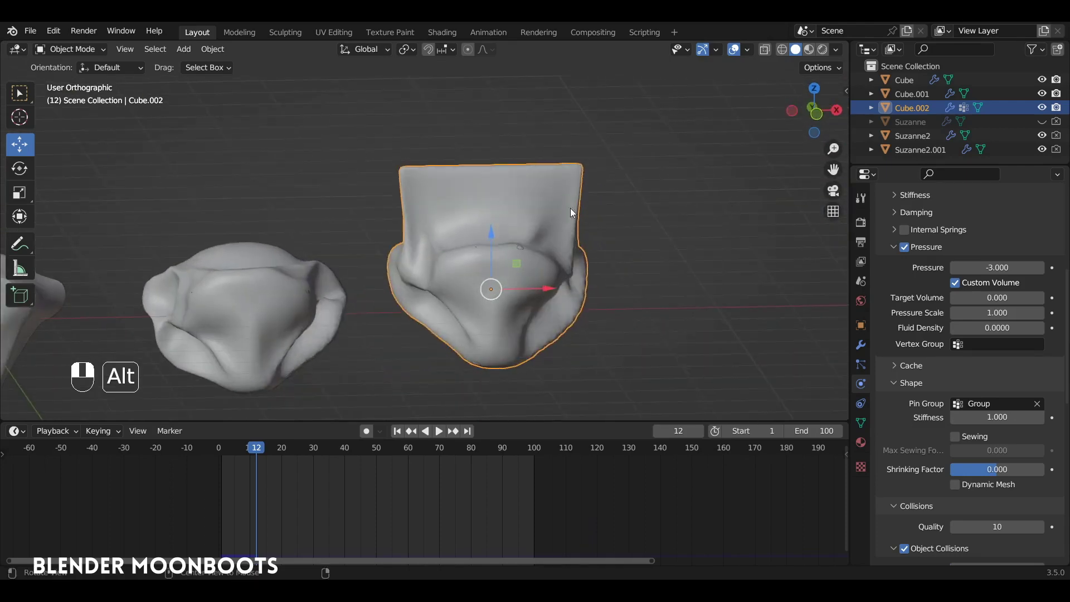
{"action": "middle_click_drag", "start_coordinate": [499, 185], "coordinate": [598, 239], "text": "alt"}
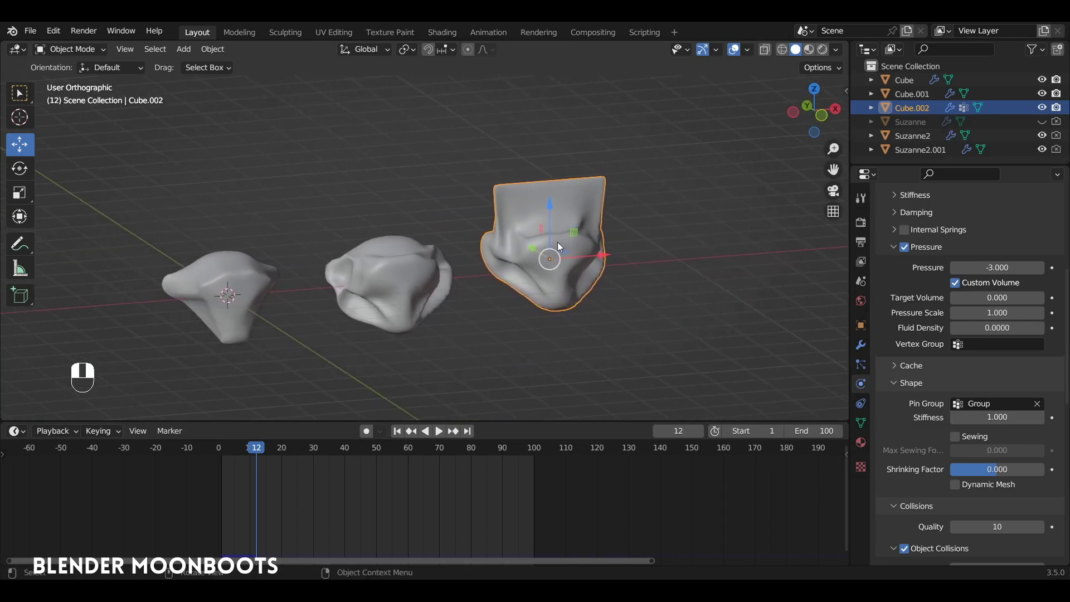
- Rename the duplicated monkey head to Suzanne3 and hide it in the viewport
{"action": "left_click", "coordinate": [929, 149]}
{"action": "double_click", "coordinate": [928, 149]}
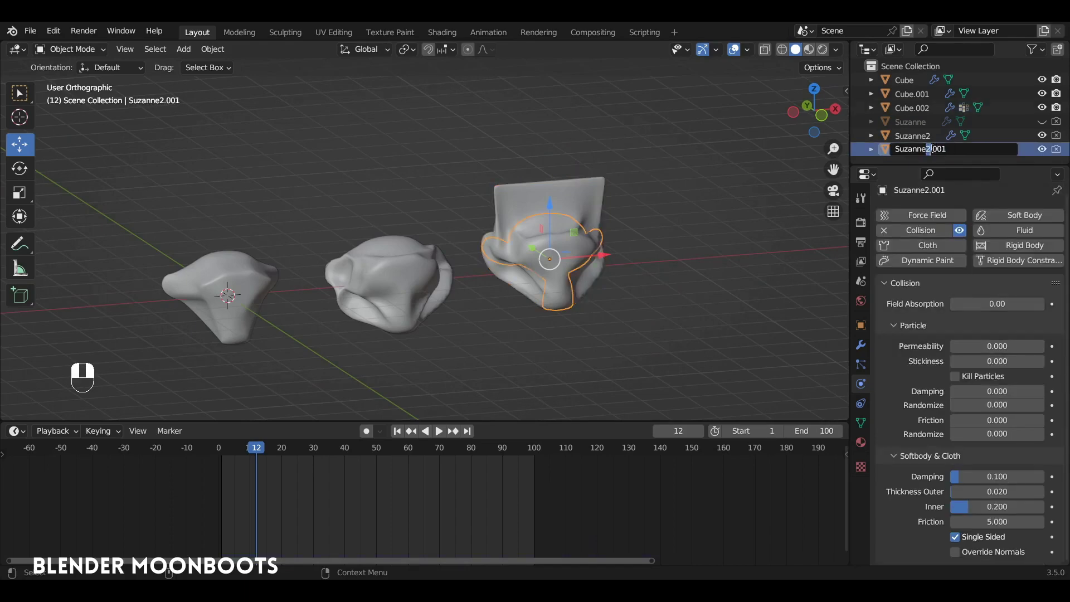
{"action": "left_click_drag", "start_coordinate": [931, 148], "coordinate": [948, 149]}
{"action": "type", "text": "3"}
{"action": "left_click", "coordinate": [681, 205]}
{"action": "left_click", "coordinate": [769, 134]}
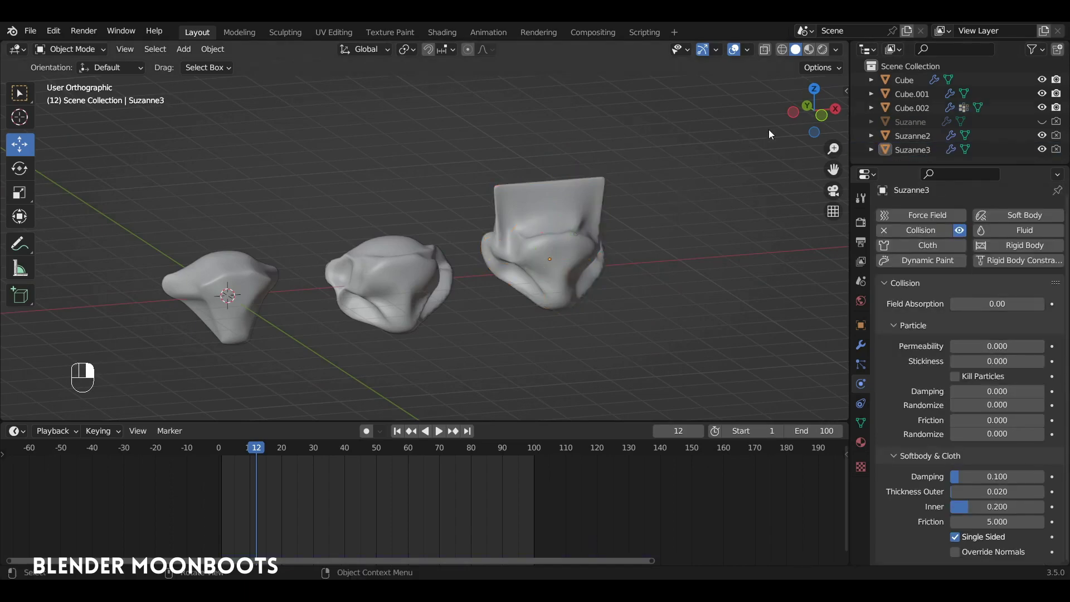
{"action": "left_click", "coordinate": [1041, 150]}
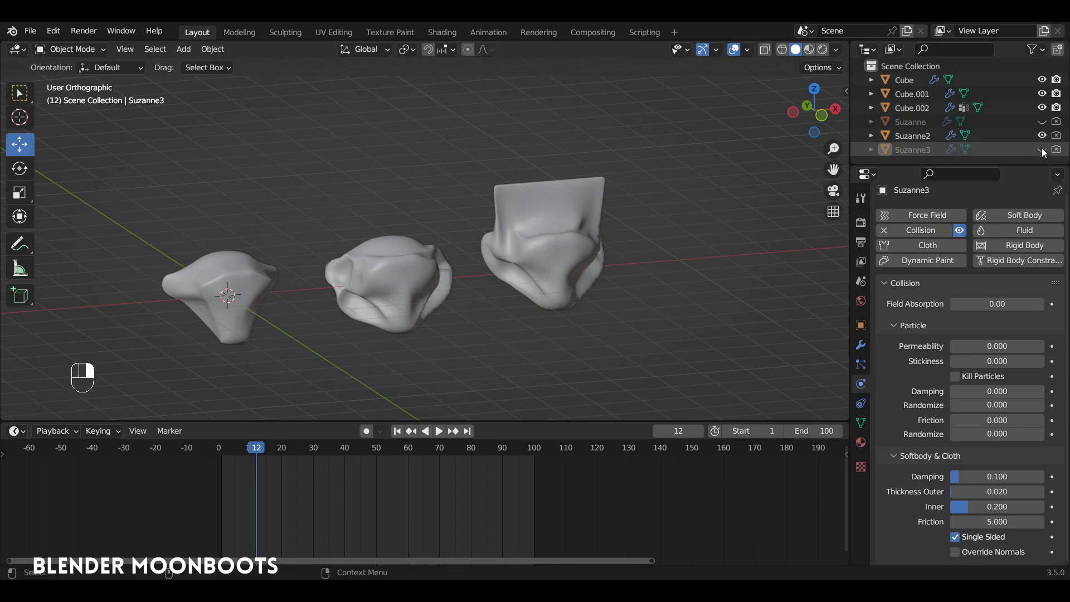
- Duplicate Suzanne2 and Cube.001 together, offset the copies about 7.2 m along X, and return the timeline to frame 1
{"action": "left_click", "coordinate": [925, 135]}
{"action": "left_click", "coordinate": [443, 287], "text": "shift"}
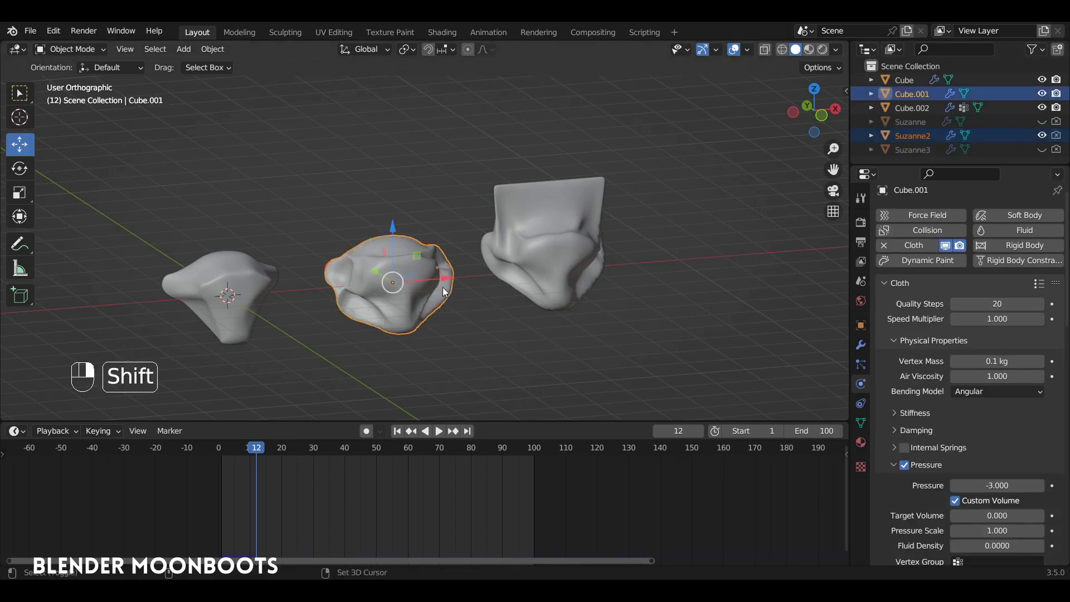
{"action": "middle_click_drag", "start_coordinate": [455, 266], "coordinate": [422, 265], "text": "ctrl+alt"}
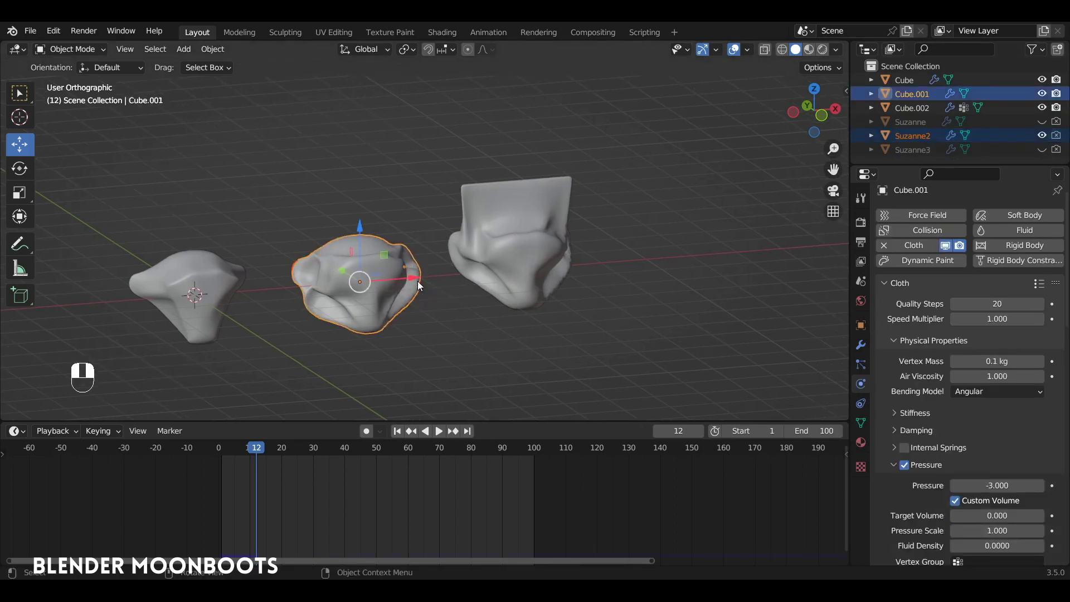
{"action": "key", "text": "shift+d"}
{"action": "key", "text": "x"}
{"action": "left_click", "coordinate": [739, 244]}
{"action": "left_click", "coordinate": [225, 449]}
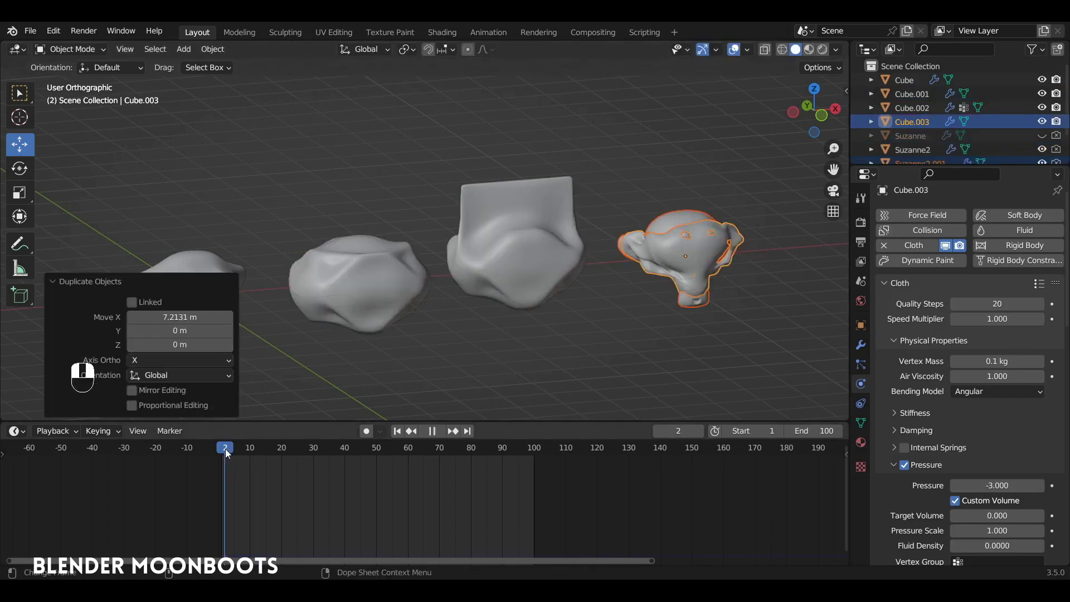
{"action": "left_click_drag", "start_coordinate": [225, 449], "coordinate": [220, 448]}
- Enable viewport display of the Shrinkwrap and first Subdivision modifiers on the duplicated ellipsoid mesh
{"action": "middle_click_drag", "start_coordinate": [646, 264], "coordinate": [497, 271], "text": "ctrl+alt"}
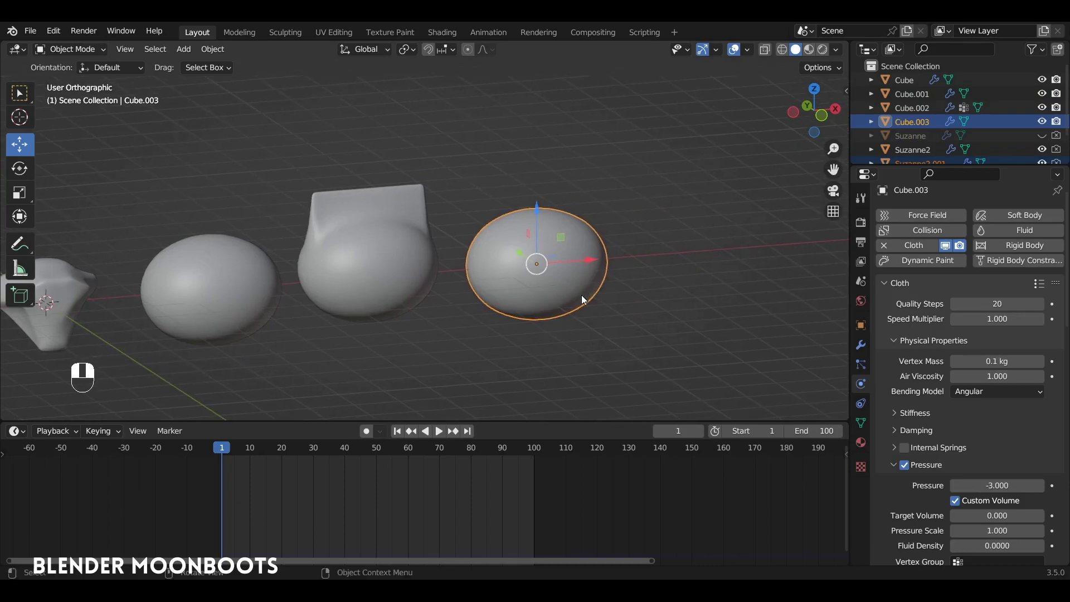
{"action": "middle_click_drag", "start_coordinate": [583, 300], "coordinate": [658, 256], "text": "alt+shift"}
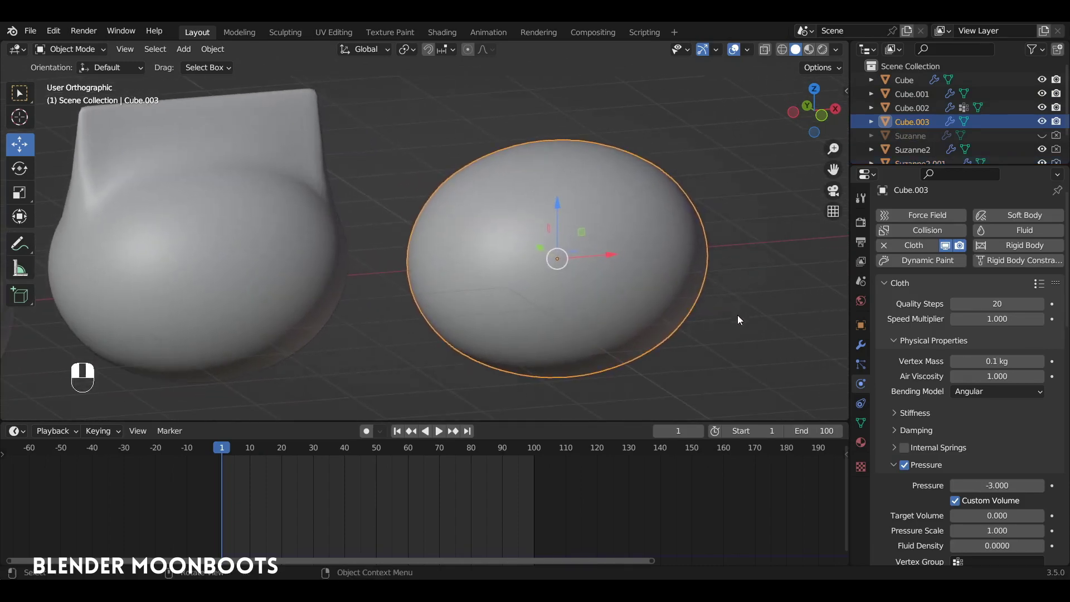
{"action": "left_click", "coordinate": [860, 345]}
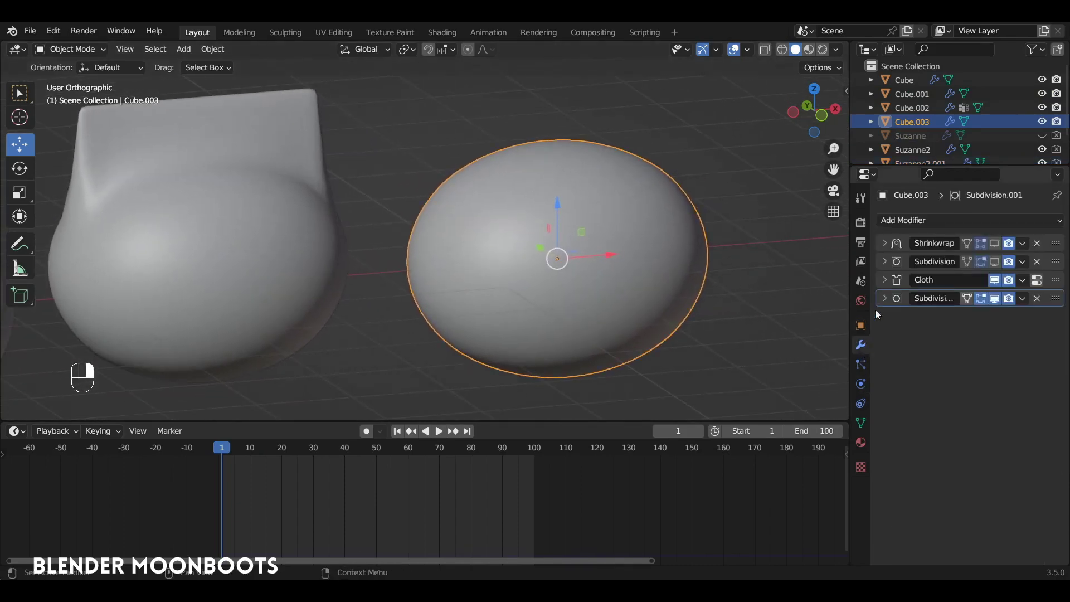
{"action": "left_click", "coordinate": [995, 243]}
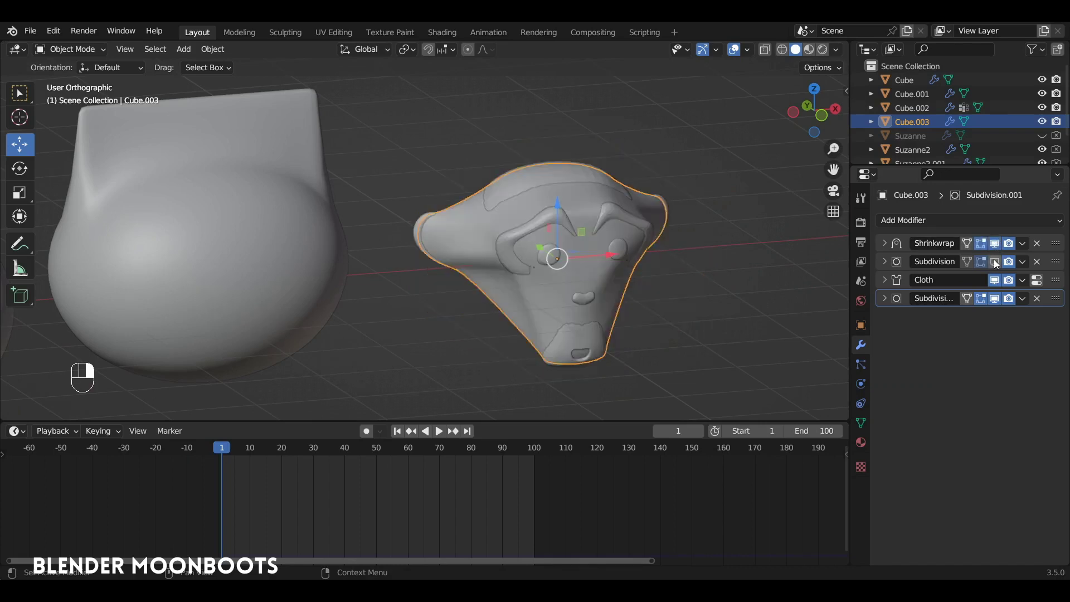
{"action": "left_click", "coordinate": [995, 260]}
- Rename the duplicated monkey head to Suzanne4 and hide both Suzanne2 and Suzanne4 in the viewport
{"action": "left_click_drag", "start_coordinate": [915, 165], "coordinate": [916, 249]}
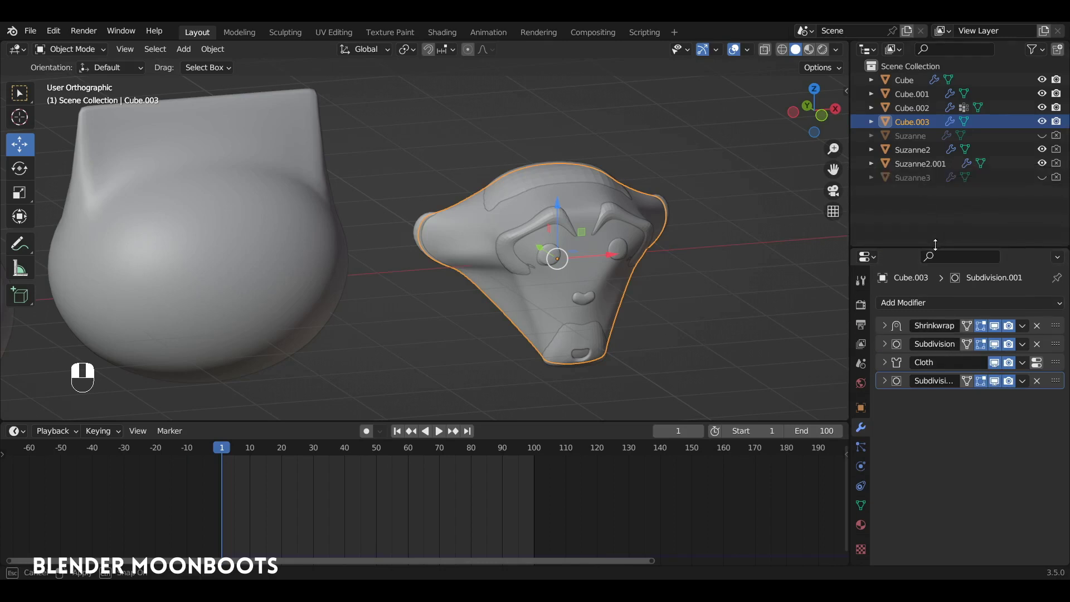
{"action": "left_click", "coordinate": [931, 163]}
{"action": "double_click", "coordinate": [931, 163]}
{"action": "left_click_drag", "start_coordinate": [926, 163], "coordinate": [956, 163]}
{"action": "type", "text": "4"}
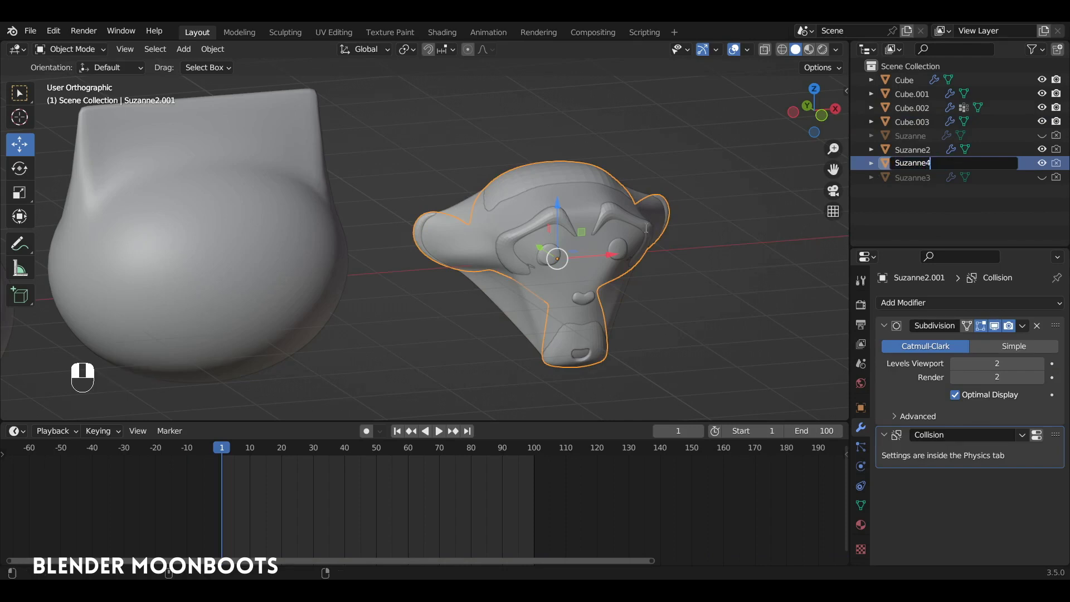
{"action": "key", "text": "Return"}
{"action": "left_click_drag", "start_coordinate": [1043, 150], "coordinate": [1043, 178]}
{"action": "scroll", "coordinate": [653, 226], "scroll_direction": "down", "scroll_amount": 3}
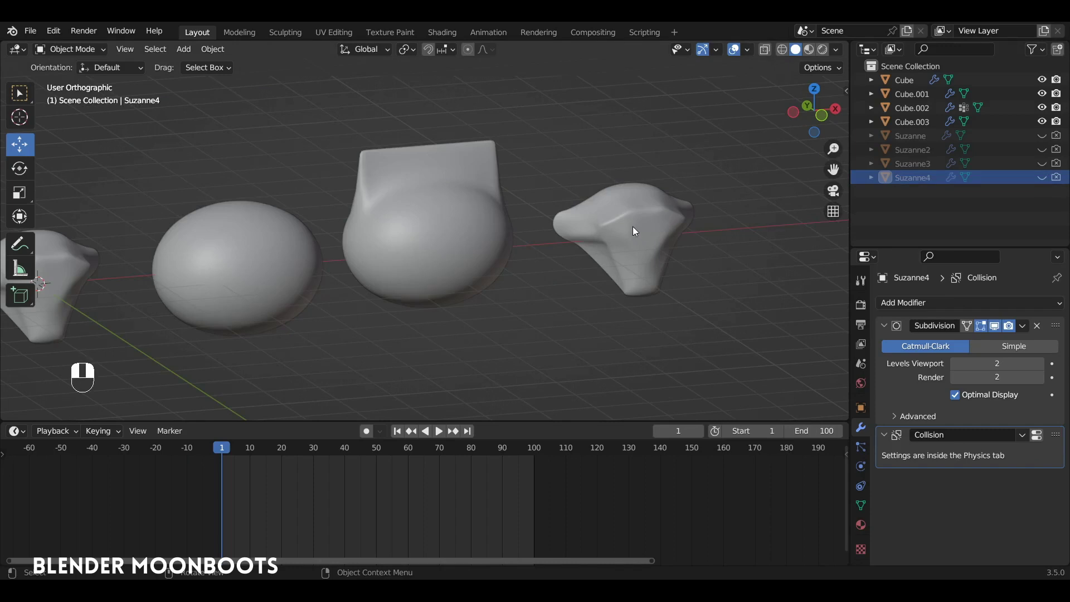
- Check which target object the Shrinkwrap modifier on the fourth wrapped mesh uses
{"action": "left_click", "coordinate": [641, 248]}
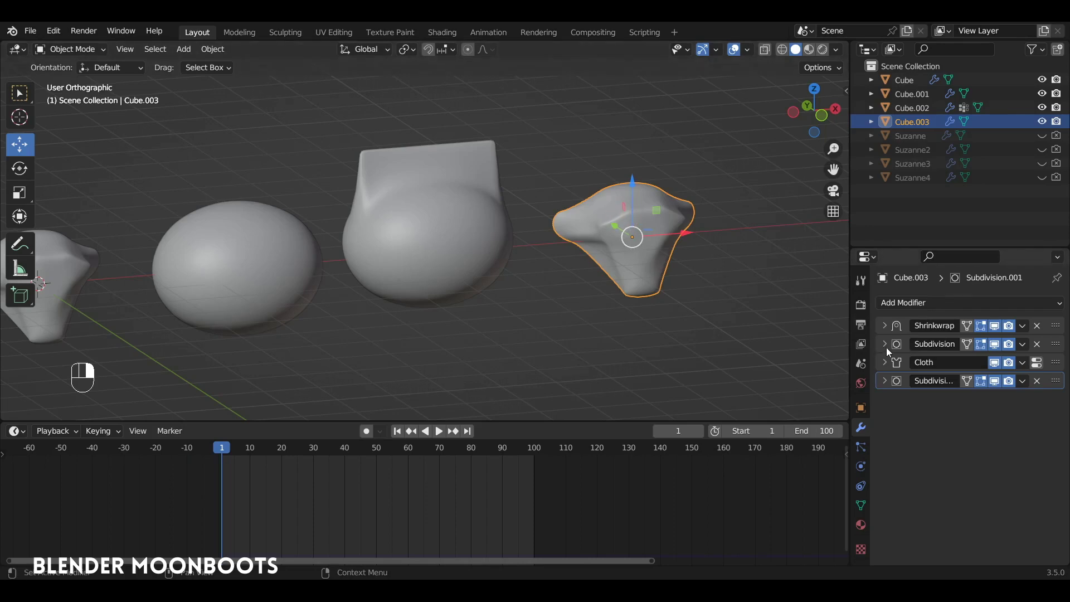
{"action": "left_click", "coordinate": [884, 325]}
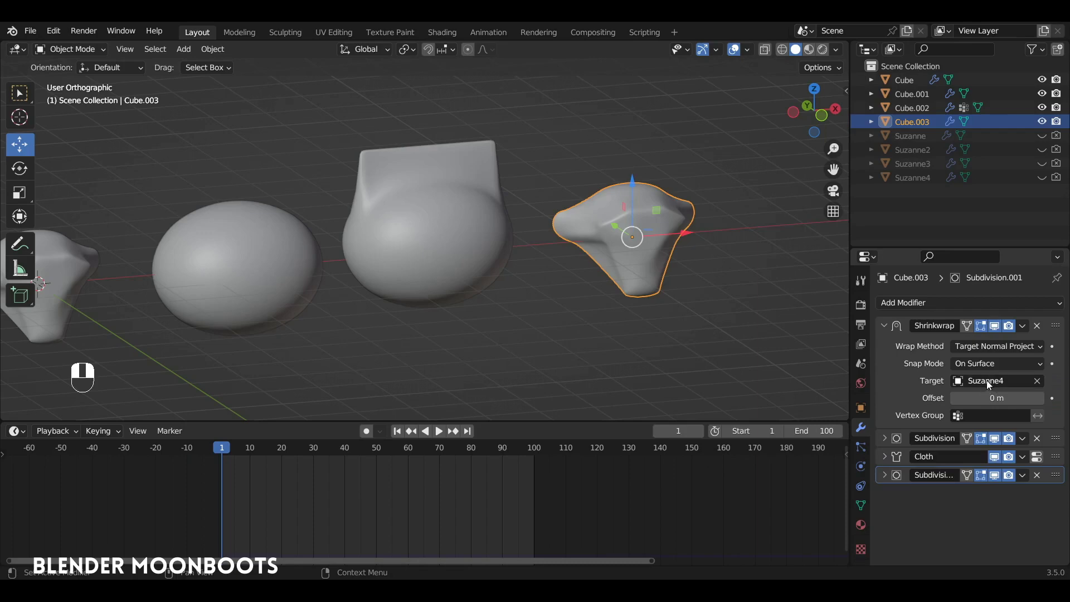
{"action": "left_click", "coordinate": [884, 326]}
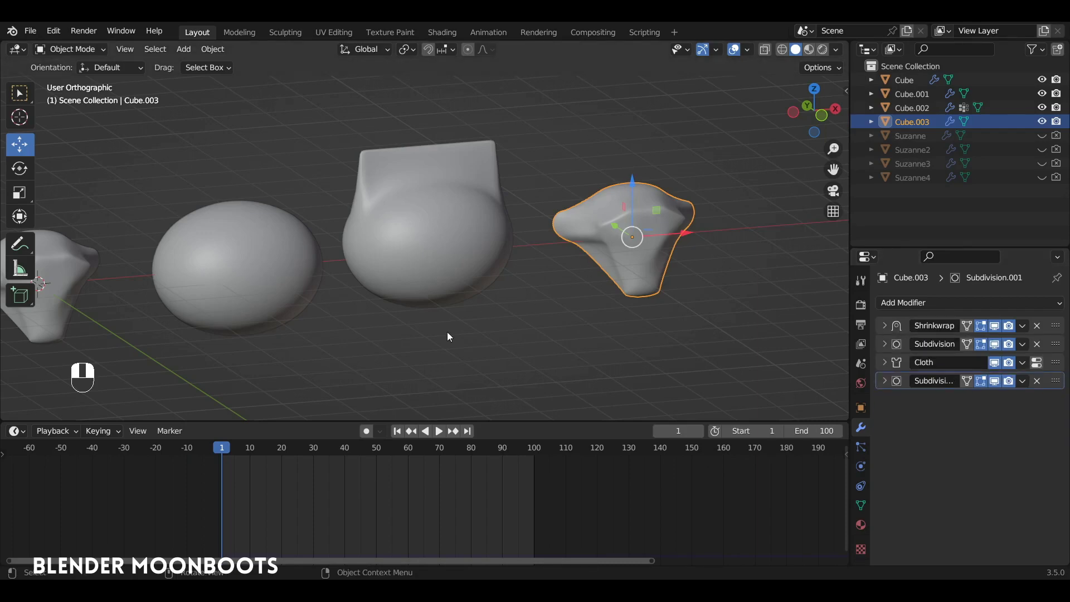
- Play the cloth simulation, stop it at frame 21, and view the four wrapped heads together
{"action": "key", "text": "space"}
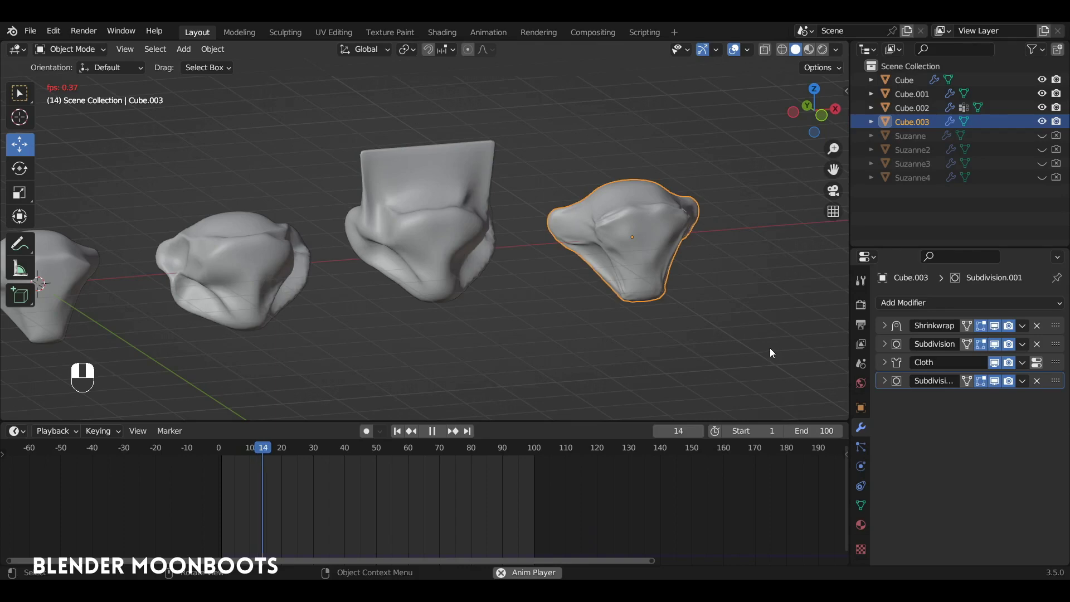
{"action": "key", "text": "space"}
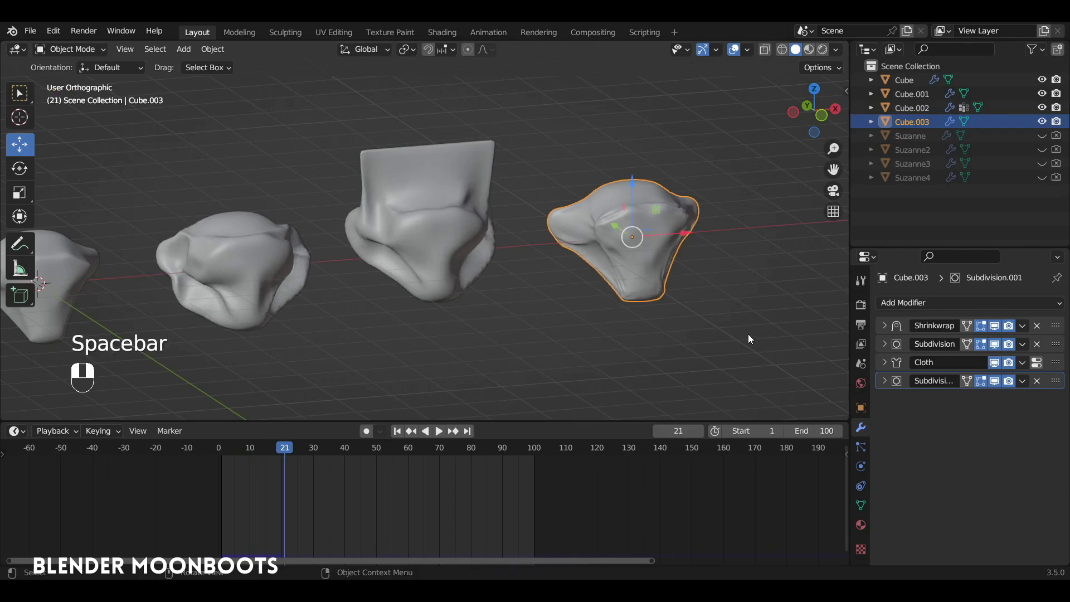
{"action": "mouse_move", "coordinate": [724, 323]}
{"action": "left_mouse_down", "text": "alt"}
{"action": "mouse_move", "coordinate": [691, 249]}
{"action": "mouse_move", "coordinate": [595, 293]}
{"action": "mouse_move", "coordinate": [604, 229]}
{"action": "mouse_move", "coordinate": [824, 175]}
{"action": "mouse_move", "coordinate": [816, 185]}
{"action": "mouse_move", "coordinate": [883, 196]}
{"action": "mouse_move", "coordinate": [766, 245]}
{"action": "mouse_move", "coordinate": [625, 249]}
{"action": "mouse_move", "coordinate": [579, 229]}
{"action": "mouse_move", "coordinate": [529, 229]}
{"action": "mouse_move", "coordinate": [716, 306]}
{"action": "mouse_move", "coordinate": [728, 239]}
{"action": "mouse_move", "coordinate": [567, 245]}
{"action": "mouse_move", "coordinate": [747, 237]}
{"action": "mouse_move", "coordinate": [714, 299]}
{"action": "mouse_move", "coordinate": [834, 258]}
{"action": "mouse_move", "coordinate": [715, 286]}
{"action": "mouse_move", "coordinate": [645, 265]}
{"action": "mouse_move", "coordinate": [657, 252]}
{"action": "left_mouse_up", "text": "alt"}
{"action": "mouse_move", "coordinate": [705, 296]}
{"action": "left_mouse_down", "text": "alt"}
{"action": "mouse_move", "coordinate": [830, 255]}
{"action": "mouse_move", "coordinate": [755, 293]}
{"action": "mouse_move", "coordinate": [701, 293]}
{"action": "left_mouse_up", "text": "alt"}
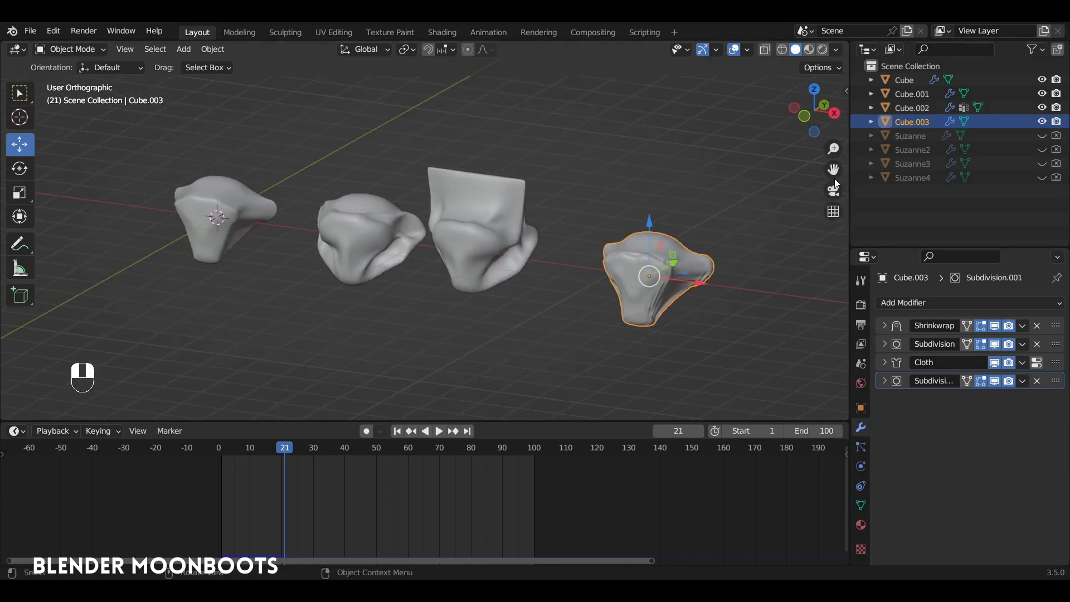
- Unhide all the monkey heads, move the first three head-and-mesh pairs into a new collection named caché, and exclude that collection
{"action": "left_click", "coordinate": [1041, 136]}
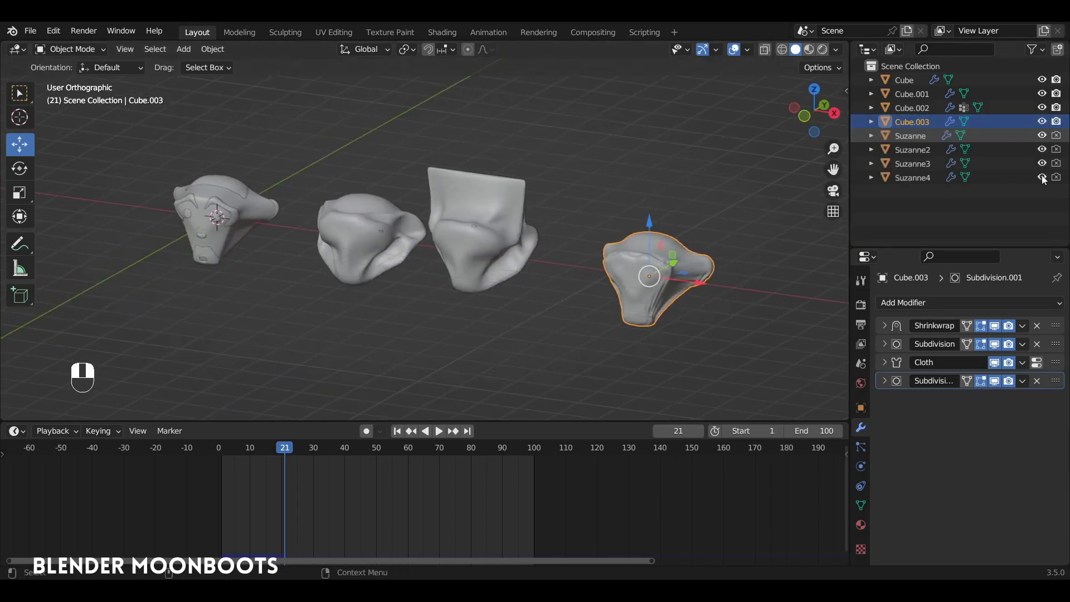
{"action": "left_click_drag", "start_coordinate": [558, 141], "coordinate": [154, 334]}
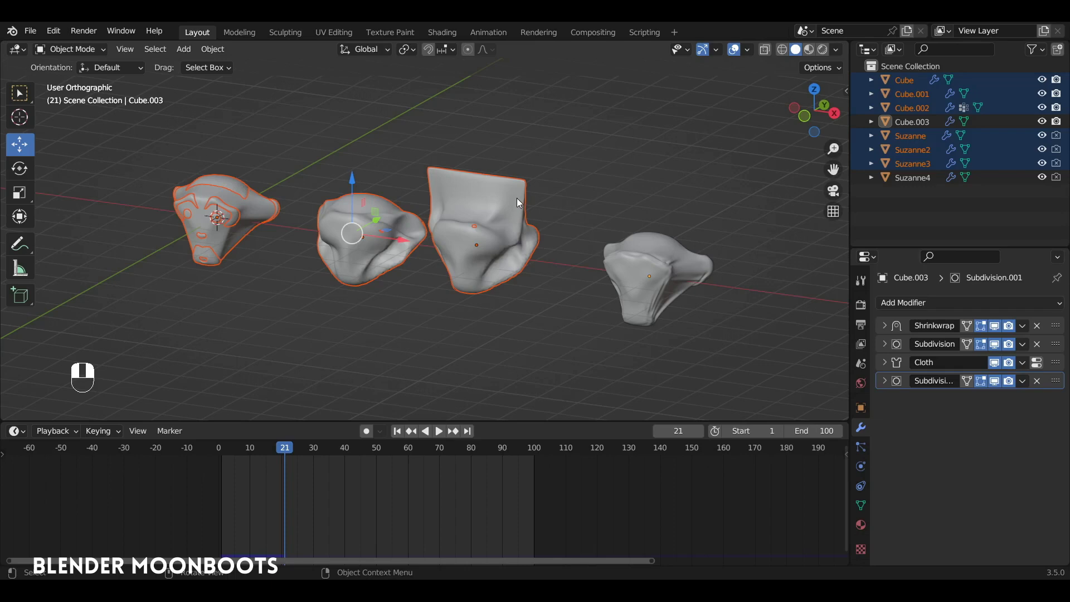
{"action": "key", "text": "m"}
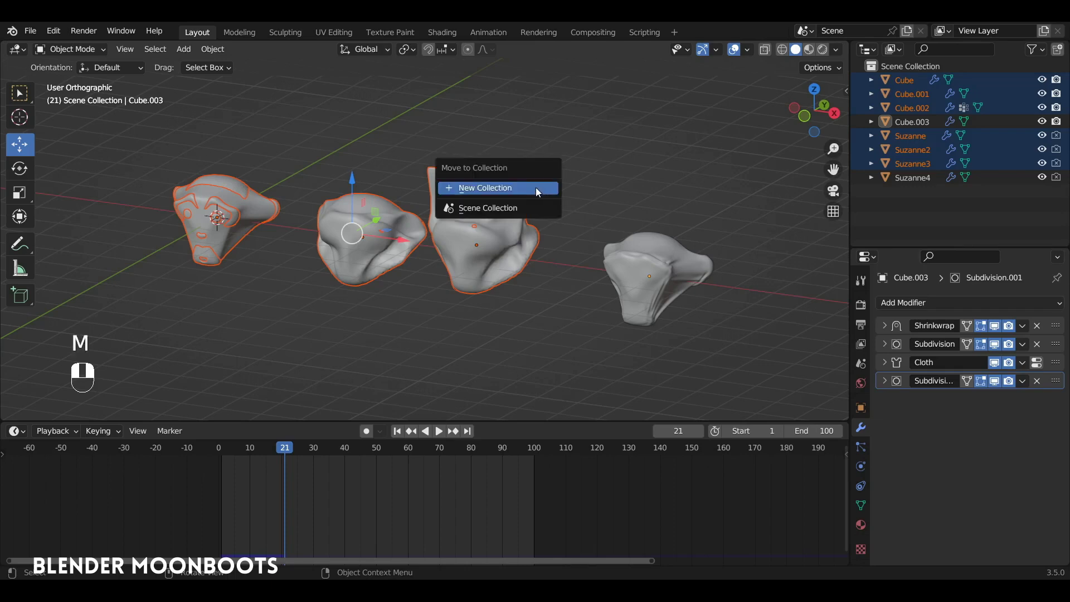
{"action": "left_click", "coordinate": [534, 188]}
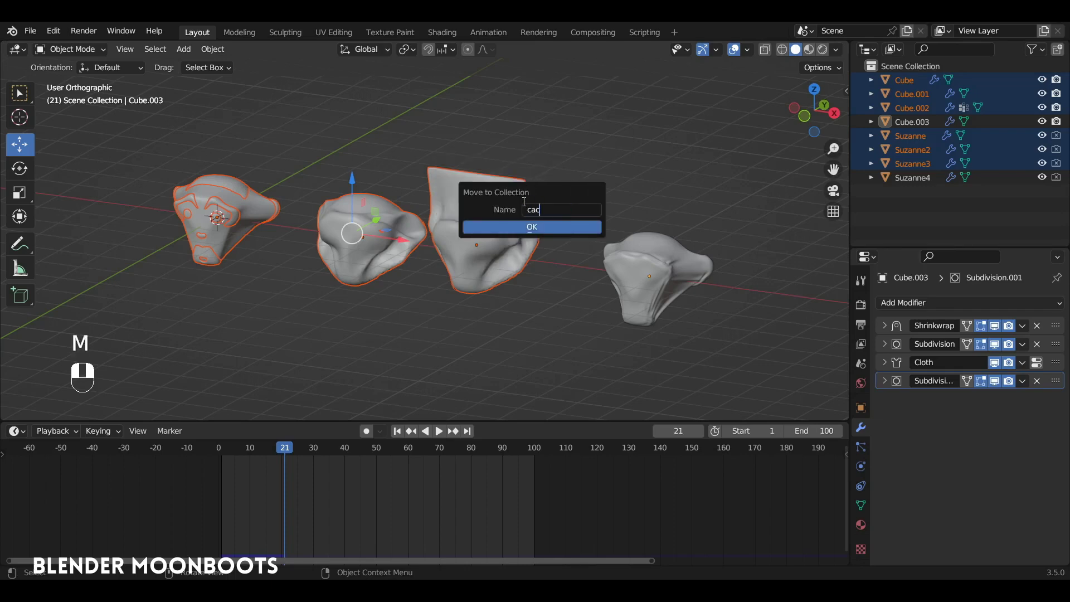
{"action": "key", "text": "Return"}
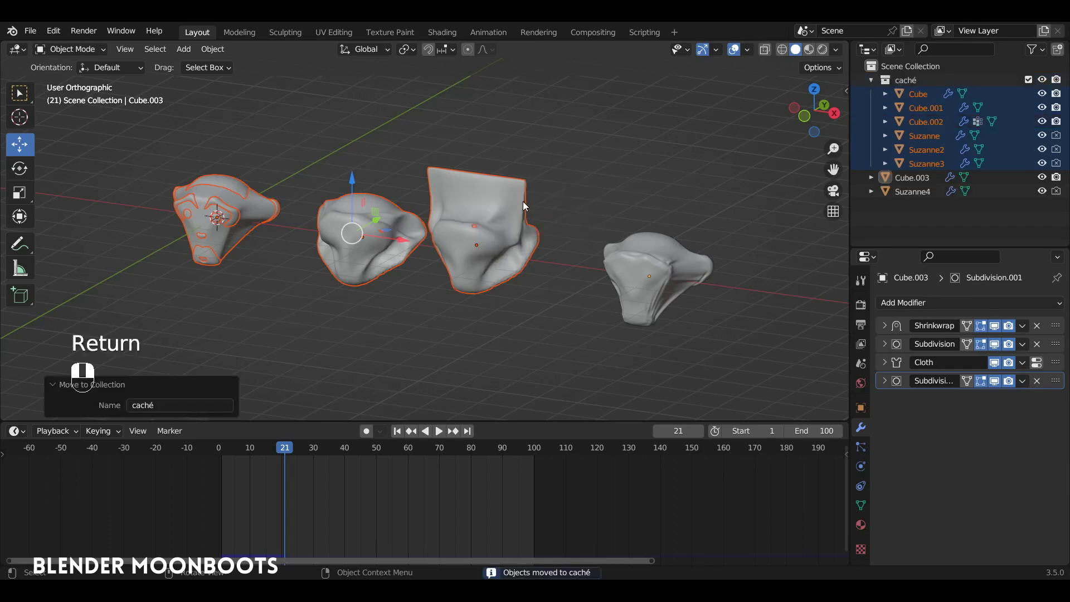
{"action": "left_click", "coordinate": [1028, 80]}
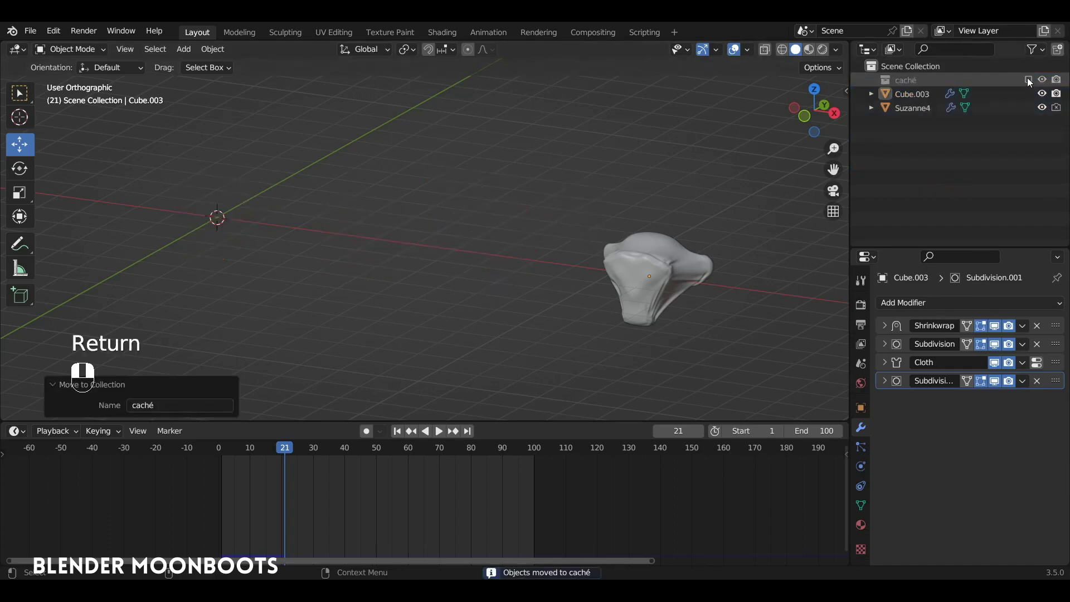
- Duplicate Cube.003 and Suzanne4 along X to near the world origin, and move the original pair into the caché collection
{"action": "left_click_drag", "start_coordinate": [724, 231], "coordinate": [607, 336]}
{"action": "key", "text": "shift"}
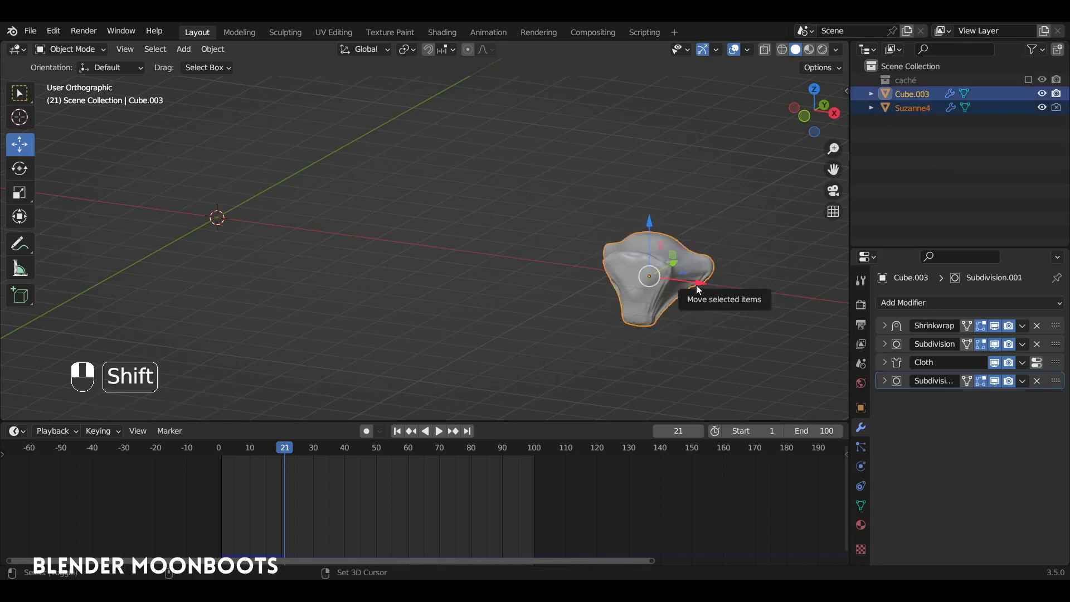
{"action": "key", "text": "shift+d"}
{"action": "key", "text": "x"}
{"action": "left_click", "coordinate": [306, 212]}
{"action": "left_click_drag", "start_coordinate": [594, 210], "coordinate": [727, 333]}
{"action": "key", "text": "m"}
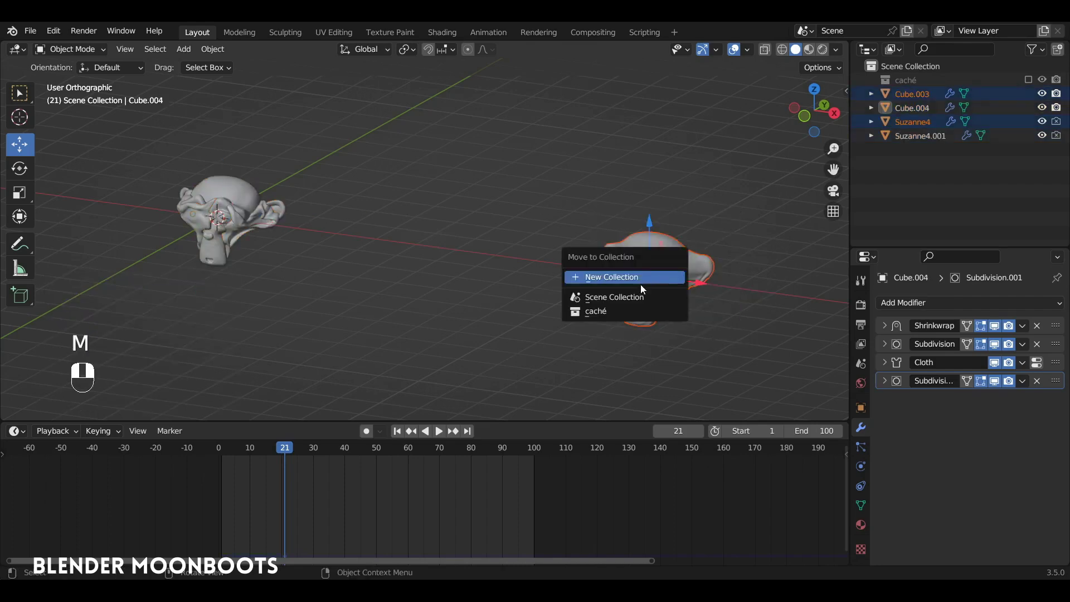
{"action": "left_click", "coordinate": [613, 310]}
- Hide the new monkey head copy and play its wrapping mesh's cloth simulation from frame 1, stopping at frame 21
{"action": "middle_click_drag", "start_coordinate": [404, 264], "coordinate": [579, 249], "text": "shift"}
{"action": "left_click_drag", "start_coordinate": [478, 149], "coordinate": [493, 250]}
{"action": "left_click", "coordinate": [221, 445]}
{"action": "left_click_drag", "start_coordinate": [493, 251], "coordinate": [557, 292], "text": "ctrl+alt"}
{"action": "left_click_drag", "start_coordinate": [557, 292], "coordinate": [537, 270], "text": "alt"}
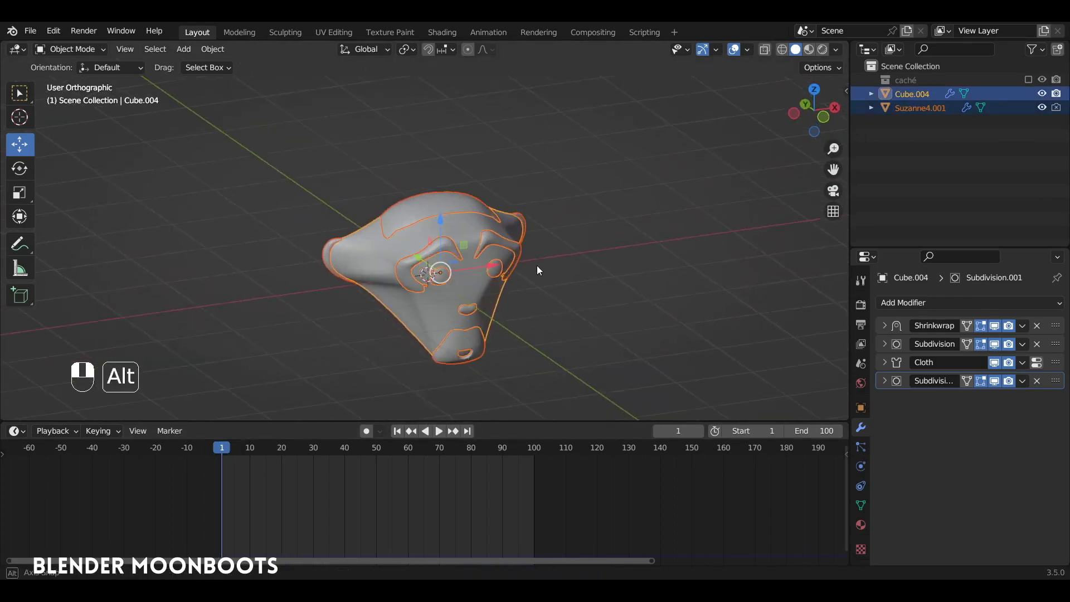
{"action": "left_click", "coordinate": [919, 107]}
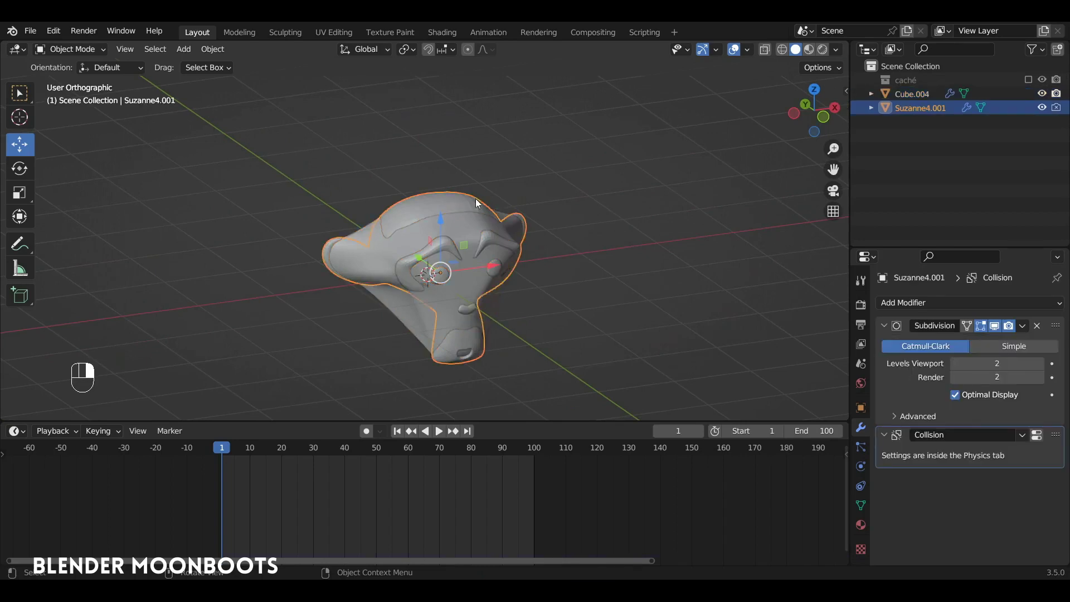
{"action": "left_click", "coordinate": [1040, 109]}
{"action": "key", "text": "space"}
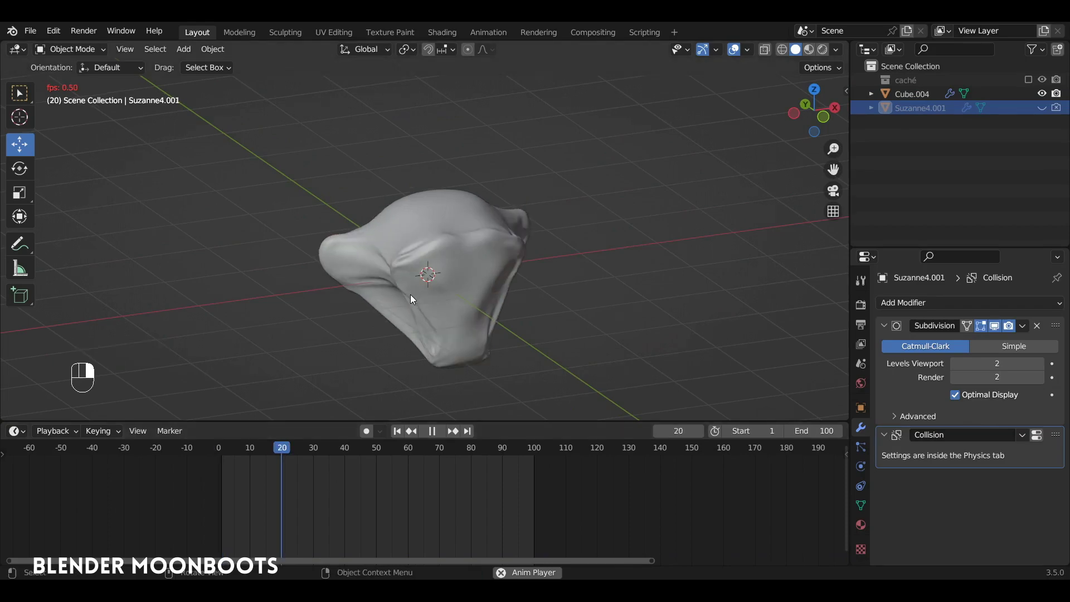
{"action": "key", "text": "space"}
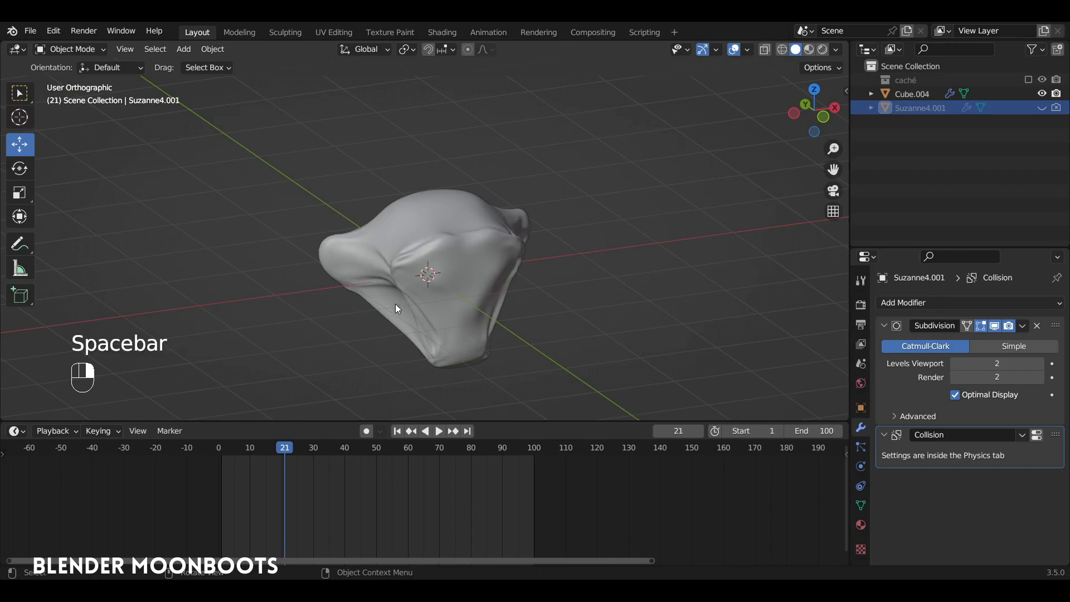
- Apply the Shrinkwrap, Subdivision, Cloth and second Subdivision modifiers of the wrapped mesh in stack order
{"action": "left_click", "coordinate": [396, 303]}
{"action": "left_click_drag", "start_coordinate": [416, 298], "coordinate": [585, 239], "text": "alt"}
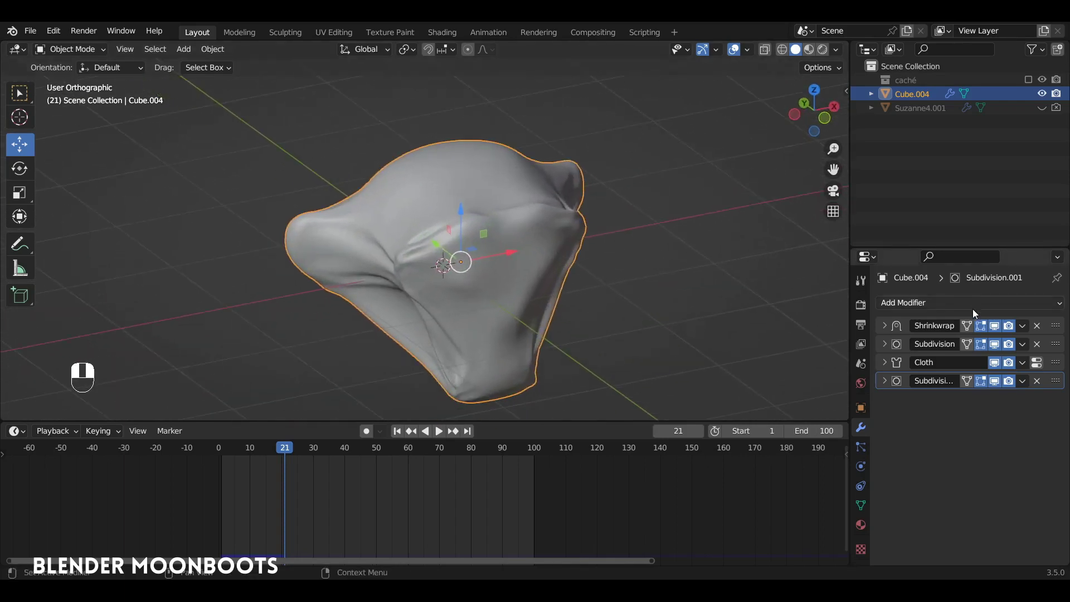
{"action": "left_click", "coordinate": [1022, 326]}
{"action": "left_click", "coordinate": [1009, 339]}
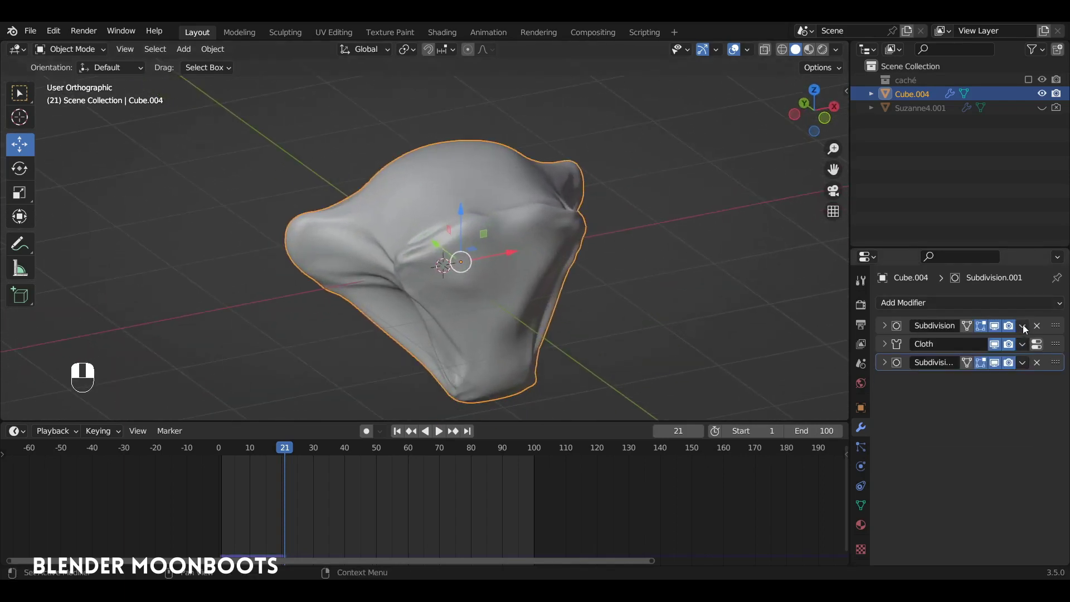
{"action": "left_click", "coordinate": [1022, 326]}
{"action": "left_click", "coordinate": [1019, 341]}
{"action": "left_click", "coordinate": [1024, 326]}
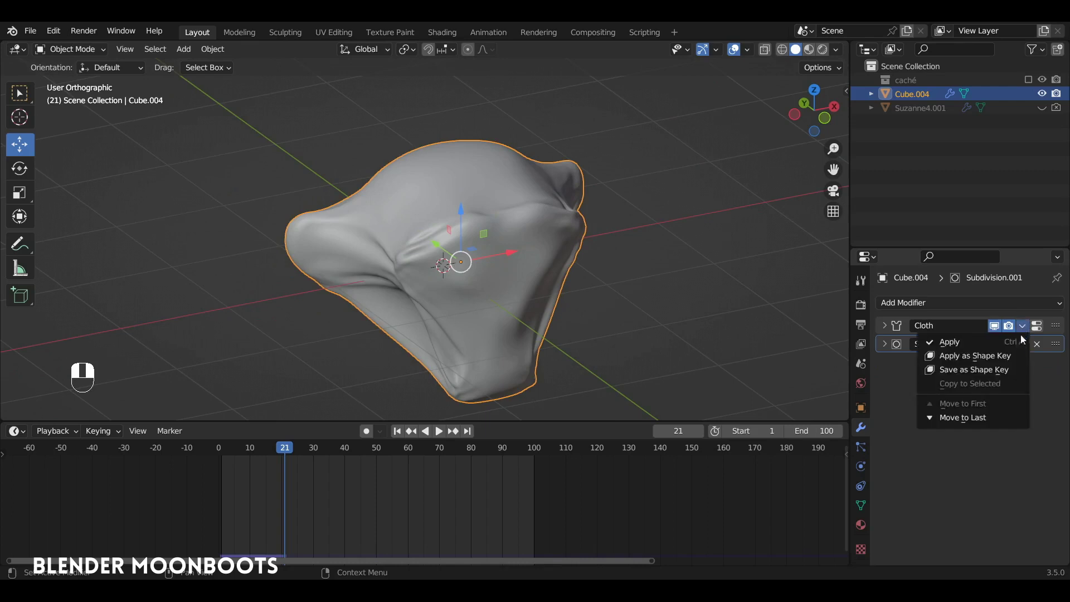
{"action": "left_click", "coordinate": [1017, 338]}
{"action": "mouse_move", "coordinate": [775, 312]}
{"action": "left_mouse_down", "text": "alt"}
{"action": "mouse_move", "coordinate": [747, 296]}
{"action": "mouse_move", "coordinate": [788, 256]}
{"action": "mouse_move", "coordinate": [778, 274]}
{"action": "mouse_move", "coordinate": [796, 278]}
{"action": "left_mouse_up", "text": "alt"}
{"action": "left_click", "coordinate": [1020, 326]}
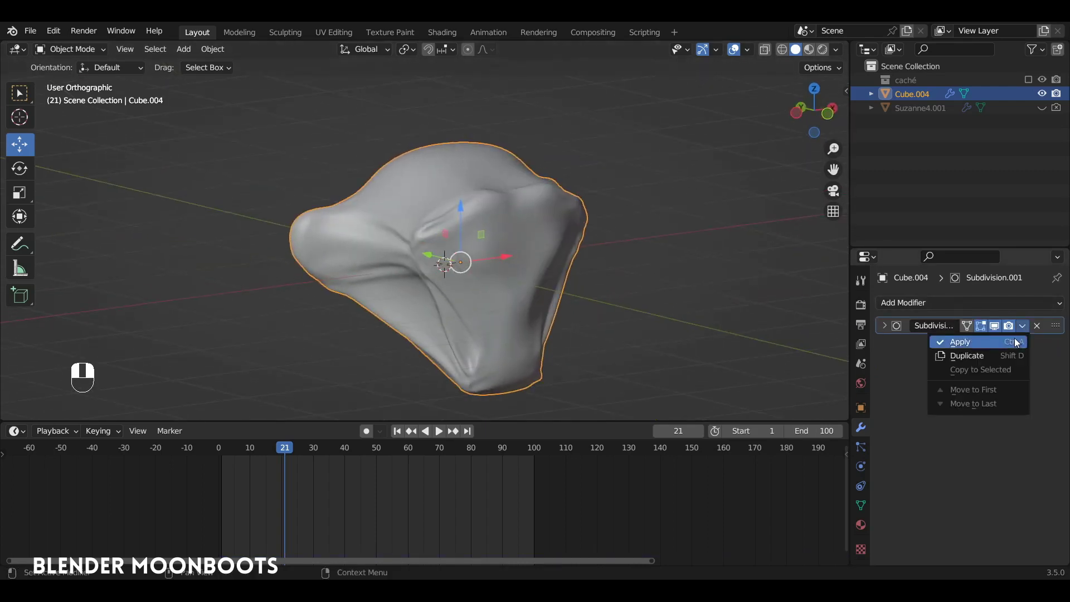
{"action": "left_click", "coordinate": [954, 341]}
- Inspect the resulting mesh's geometry in Edit Mode and return to Object Mode
{"action": "left_click_drag", "start_coordinate": [646, 303], "coordinate": [649, 232], "text": "alt"}
{"action": "key", "text": "Tab"}
{"action": "key", "text": "Tab"}
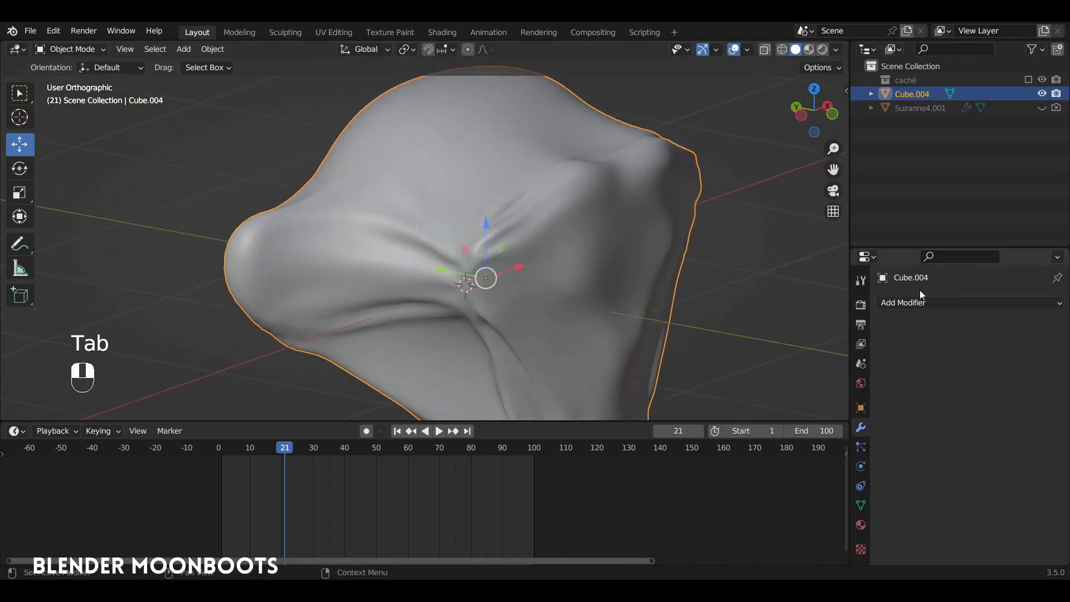
- Add a Subdivision Surface modifier to Cube.004, apply it, and check the denser mesh in Edit Mode before returning to Object Mode
{"action": "left_click", "coordinate": [921, 303]}
{"action": "left_click", "coordinate": [909, 303]}
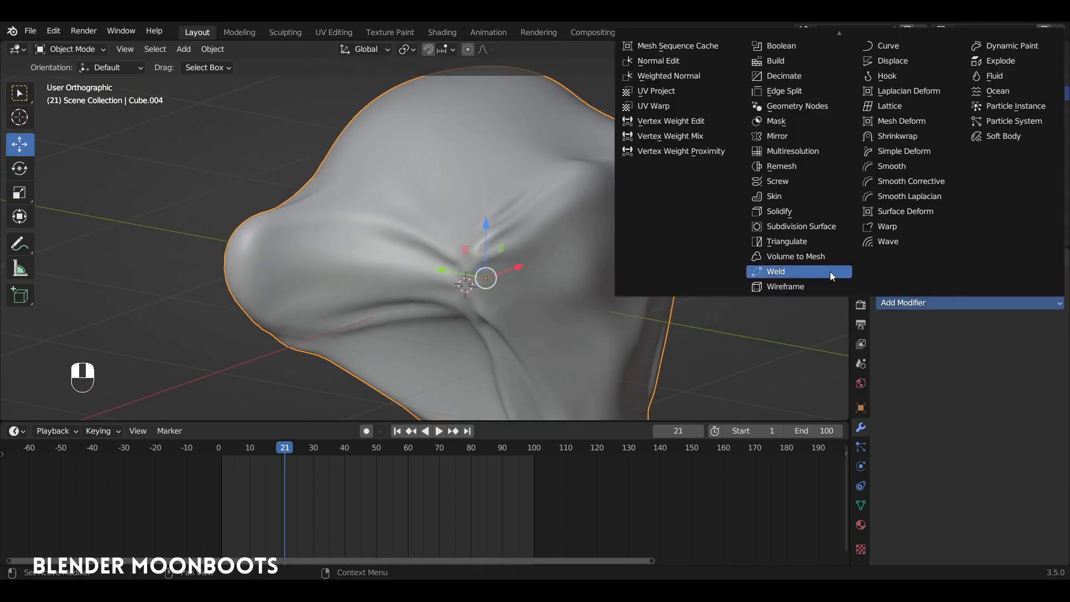
{"action": "left_click", "coordinate": [816, 228]}
{"action": "left_click_drag", "start_coordinate": [700, 272], "coordinate": [689, 291], "text": "alt"}
{"action": "left_click", "coordinate": [1023, 327]}
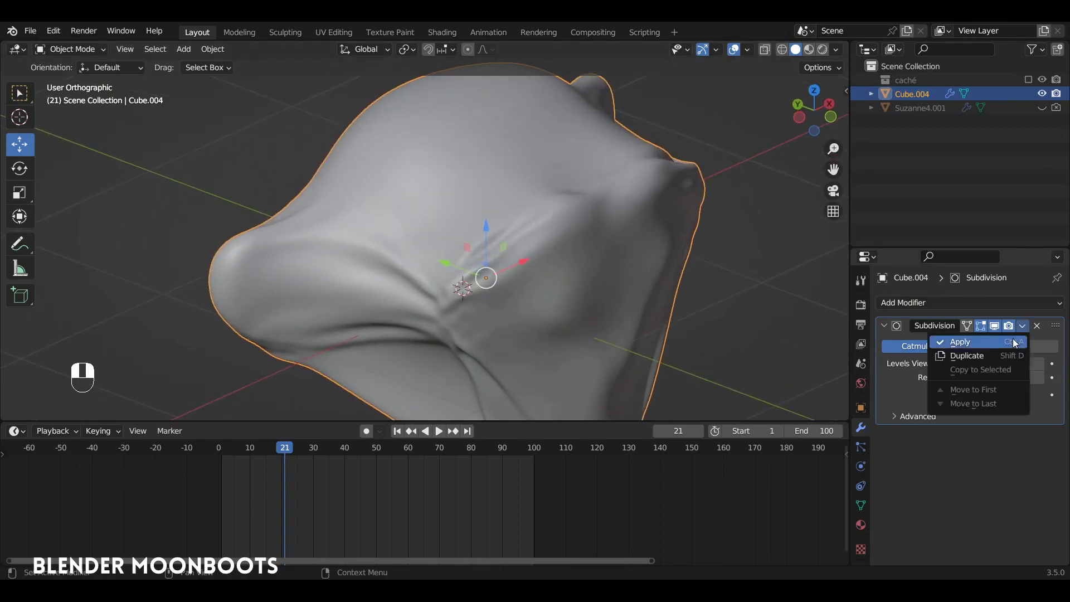
{"action": "left_click", "coordinate": [1012, 341]}
{"action": "key", "text": "Tab"}
{"action": "left_click_drag", "start_coordinate": [586, 266], "coordinate": [561, 256], "text": "alt"}
{"action": "key", "text": "Tab"}
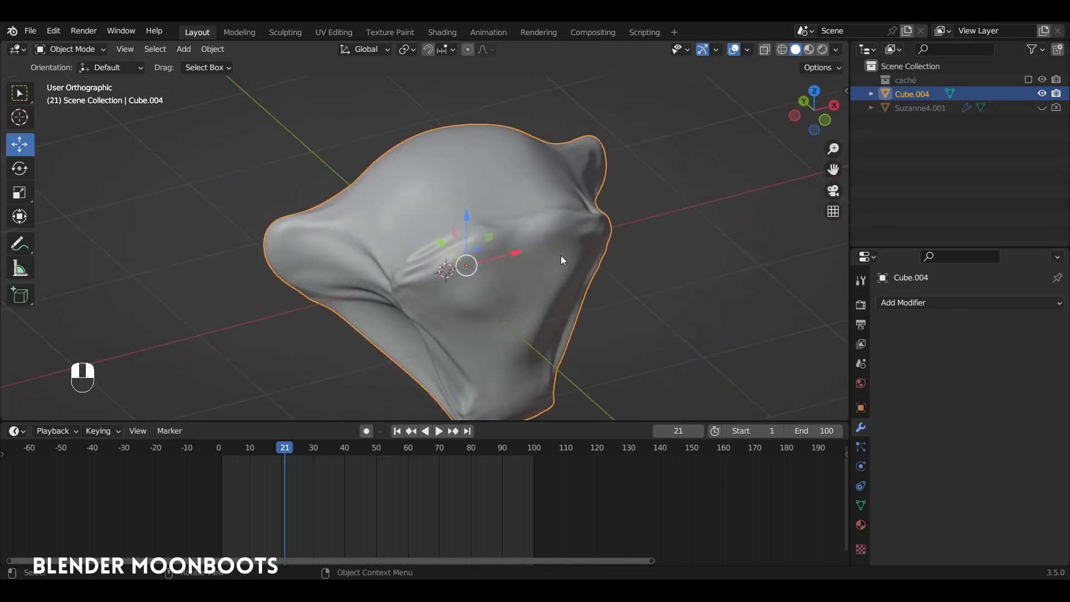
- Enlarge the viewport, switch Cube.004 to Sculpt Mode, and set the Draw brush to 250 px radius and 0.600 strength
{"action": "left_click_drag", "start_coordinate": [490, 422], "coordinate": [488, 449]}
{"action": "key", "text": "ctrl+Tab"}
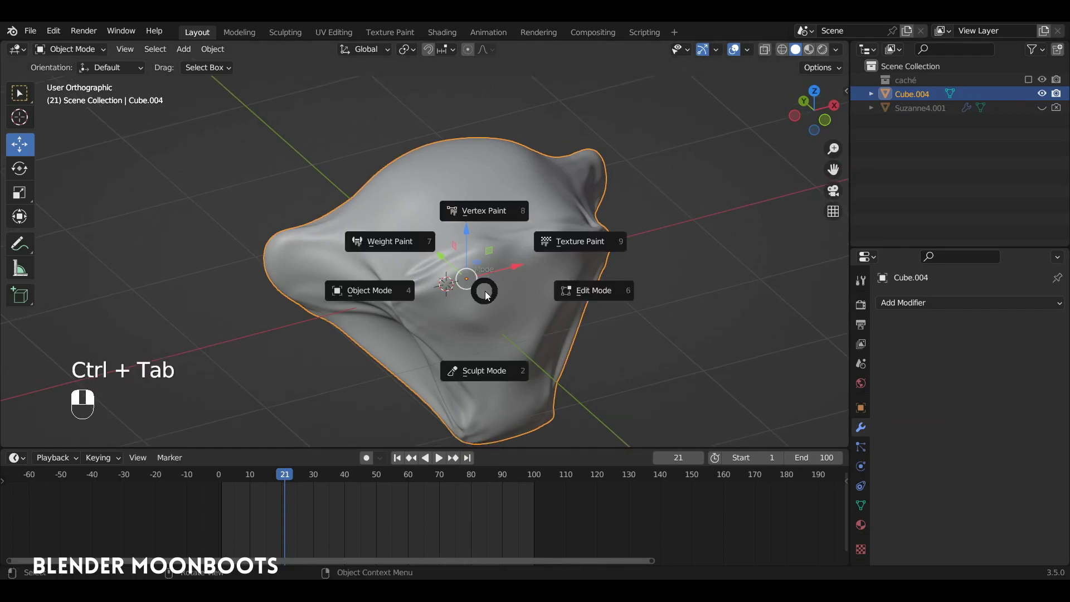
{"action": "left_click", "coordinate": [480, 370]}
{"action": "left_click_drag", "start_coordinate": [478, 359], "coordinate": [490, 266], "text": "alt"}
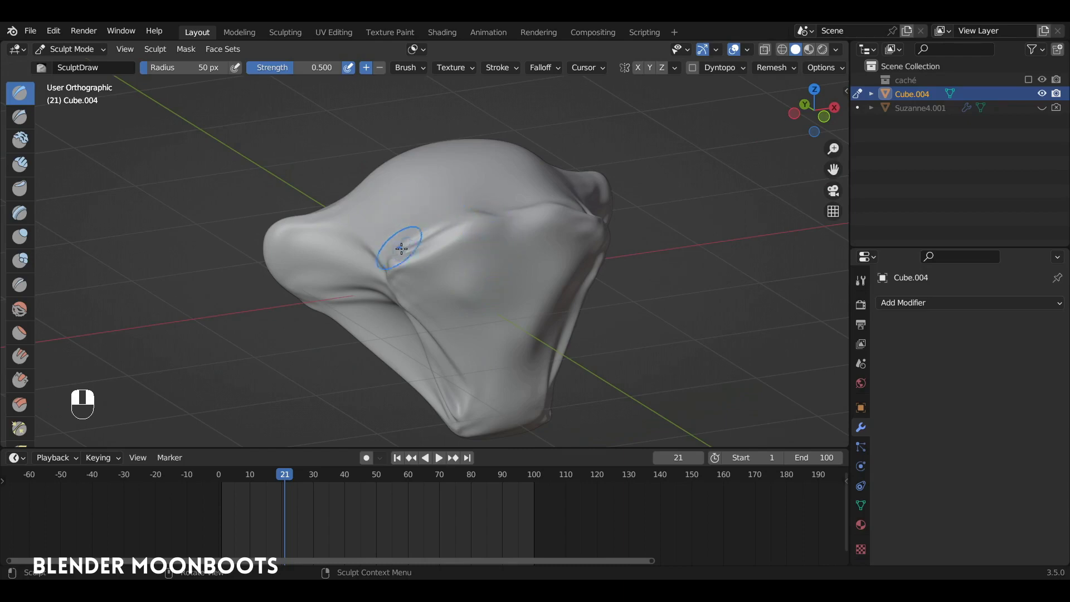
{"action": "key", "text": "f"}
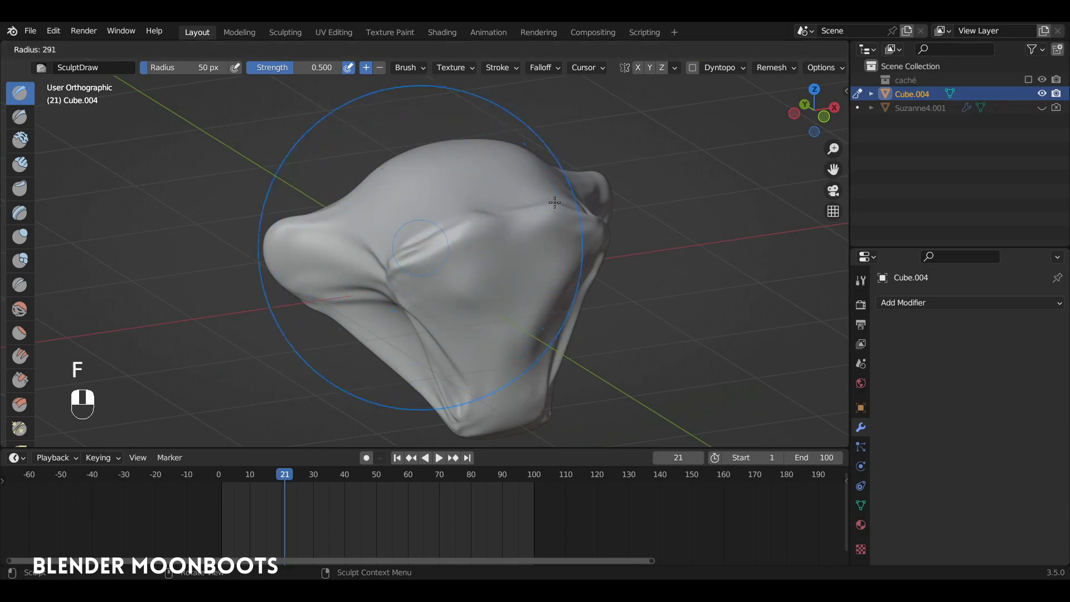
{"action": "left_click", "coordinate": [484, 224]}
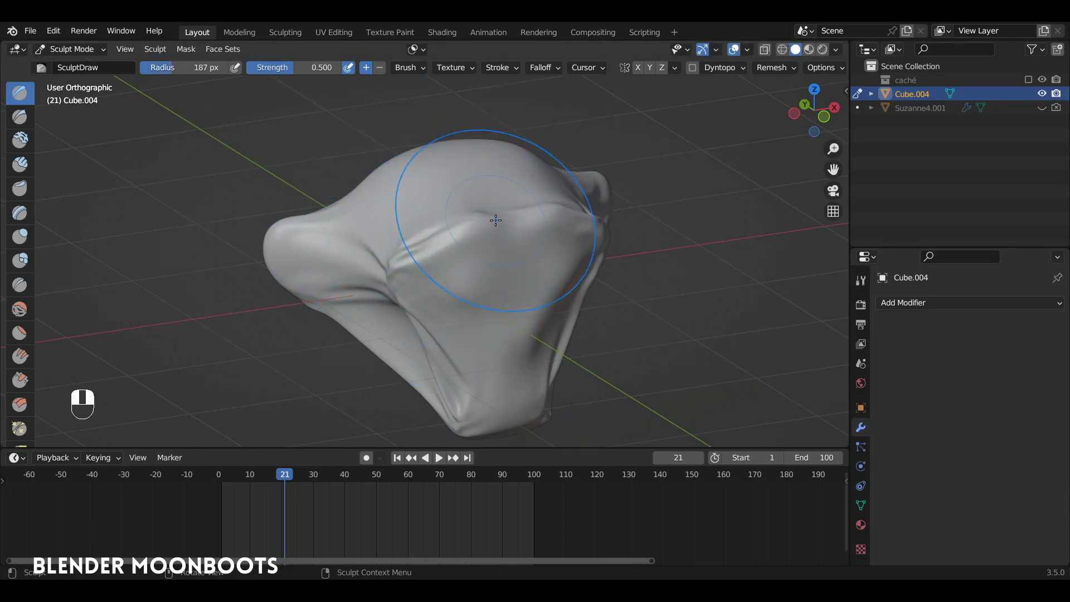
{"action": "key", "text": "shift+f"}
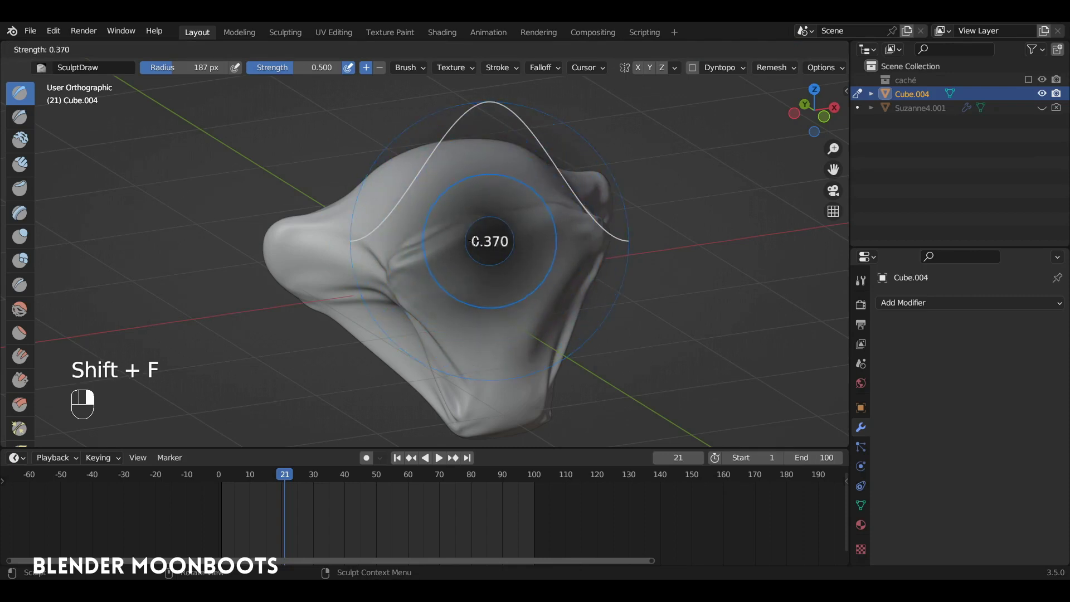
{"action": "left_click", "coordinate": [556, 213]}
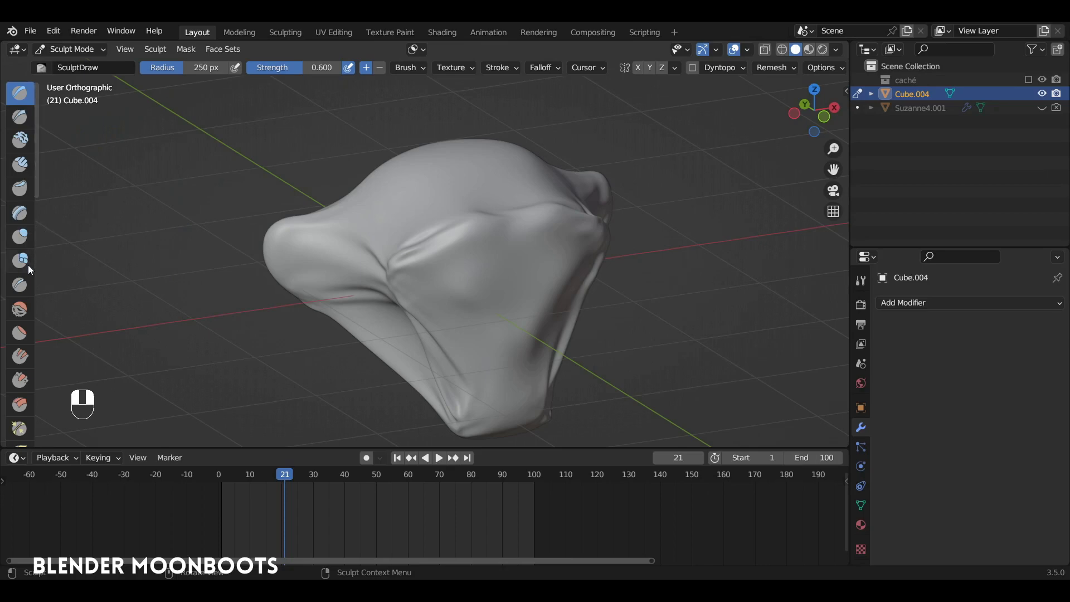
- Select the Crease brush, set its radius to 29 px, and undo the first test stroke on the wrapped mesh
{"action": "left_click", "coordinate": [19, 286]}
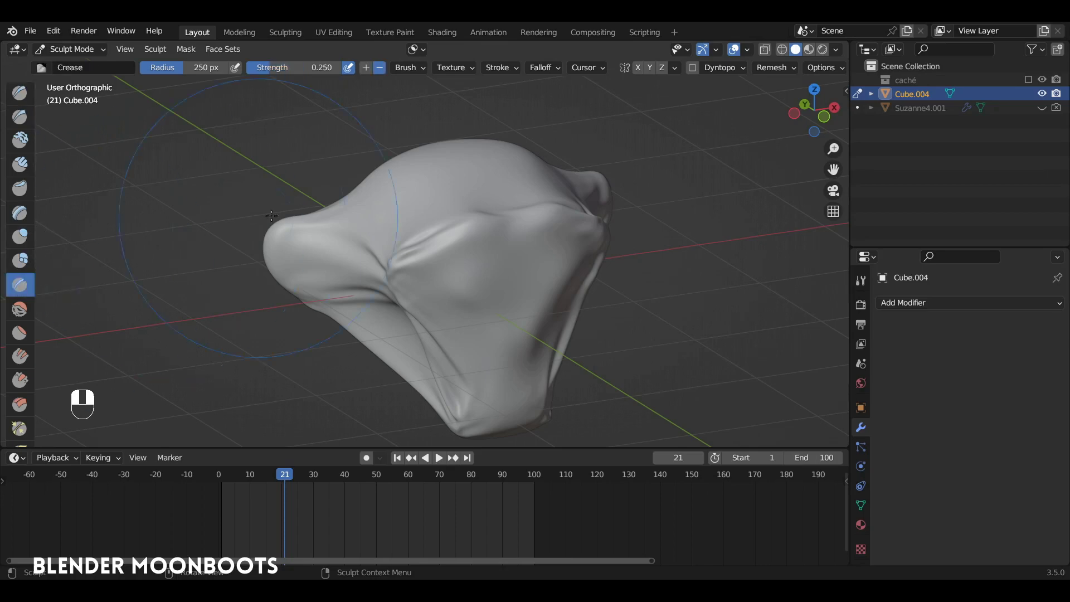
{"action": "key", "text": "f"}
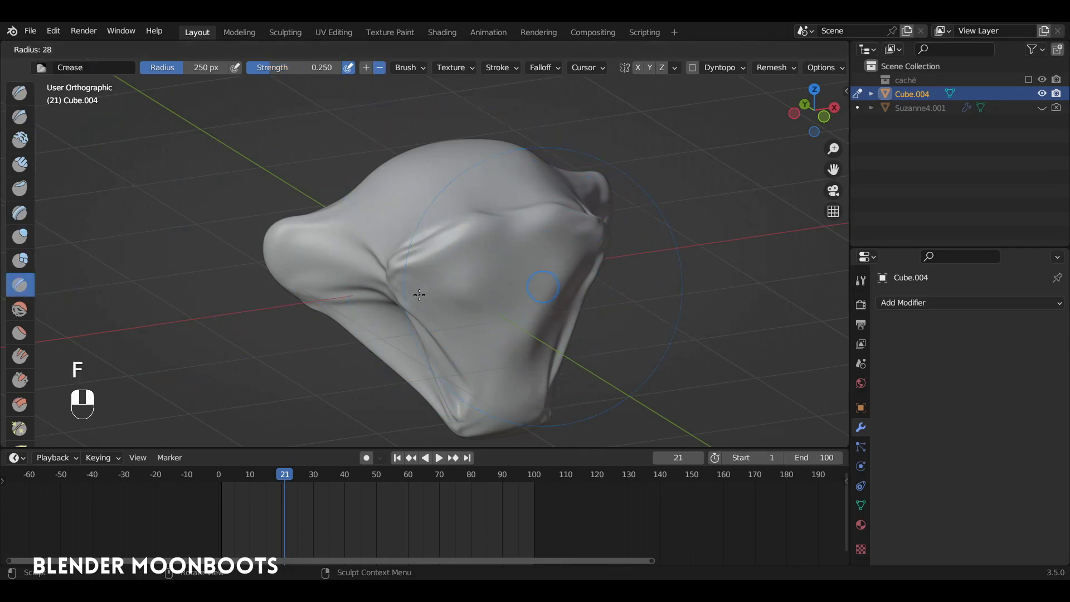
{"action": "left_click", "coordinate": [419, 295]}
{"action": "mouse_move", "coordinate": [461, 246]}
{"action": "left_mouse_down", "text": "alt"}
{"action": "mouse_move", "coordinate": [439, 298]}
{"action": "mouse_move", "coordinate": [464, 288]}
{"action": "mouse_move", "coordinate": [439, 277]}
{"action": "left_mouse_up", "text": "alt"}
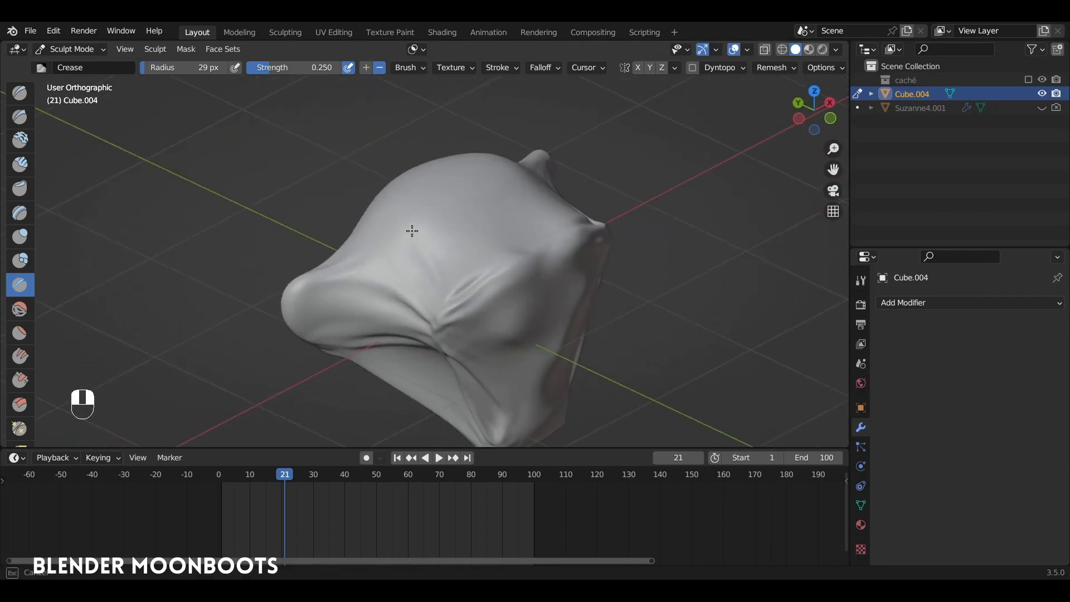
{"action": "mouse_move", "coordinate": [413, 225]}
{"action": "left_mouse_down", "text": "alt"}
{"action": "mouse_move", "coordinate": [449, 267]}
{"action": "mouse_move", "coordinate": [429, 260]}
{"action": "mouse_move", "coordinate": [548, 193]}
{"action": "mouse_move", "coordinate": [546, 224]}
{"action": "mouse_move", "coordinate": [539, 143]}
{"action": "left_mouse_up", "text": "alt"}
{"action": "key", "text": "ctrl+z"}
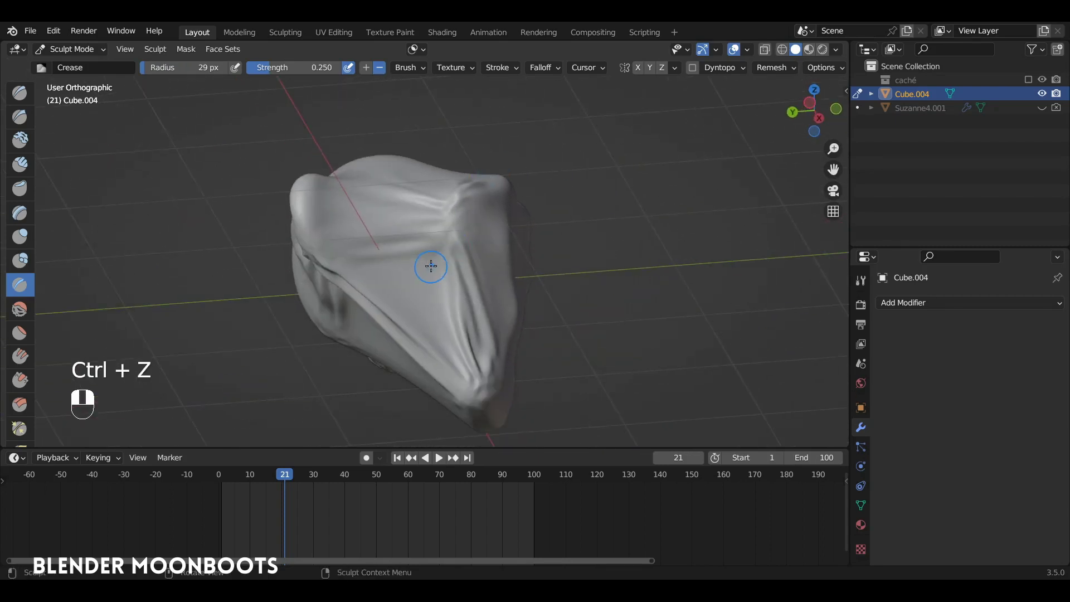
- Try crease and smoothing strokes on the side folds, undo the last one, and set the brush radius to 53 px
{"action": "mouse_move", "coordinate": [431, 267]}
{"action": "left_mouse_down"}
{"action": "mouse_move", "coordinate": [450, 335]}
{"action": "mouse_move", "coordinate": [460, 336]}
{"action": "mouse_move", "coordinate": [463, 279]}
{"action": "left_mouse_up"}
{"action": "mouse_move", "coordinate": [463, 278]}
{"action": "left_mouse_down", "text": "alt+shift"}
{"action": "mouse_move", "coordinate": [466, 255]}
{"action": "mouse_move", "coordinate": [451, 272]}
{"action": "mouse_move", "coordinate": [401, 280]}
{"action": "left_mouse_up", "text": "alt+shift"}
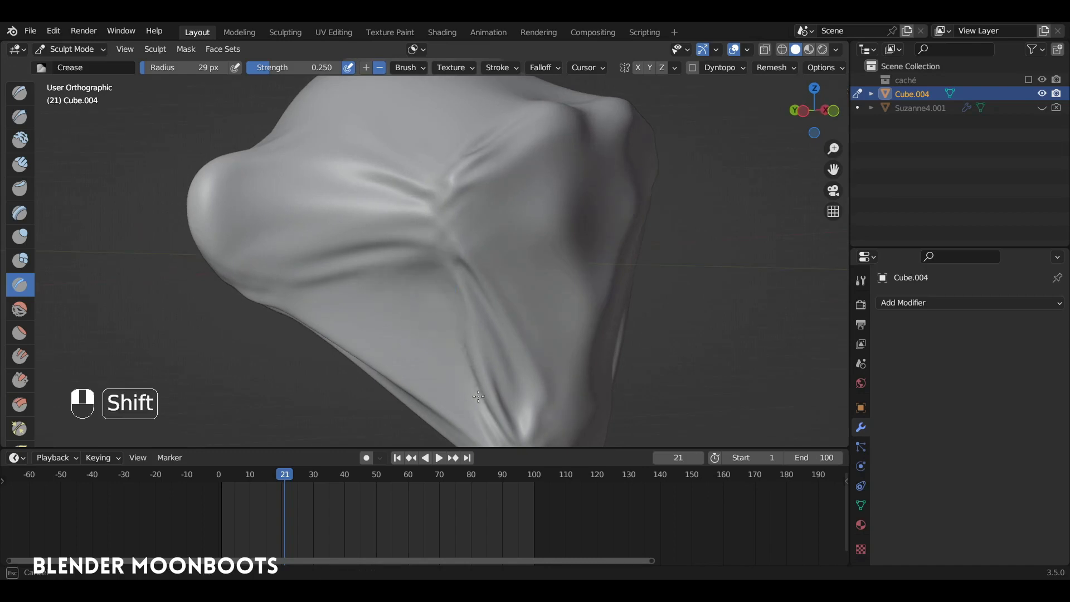
{"action": "left_click_drag", "start_coordinate": [369, 296], "coordinate": [370, 295], "text": "shift"}
{"action": "key", "text": "ctrl+z"}
{"action": "mouse_move", "coordinate": [569, 223]}
{"action": "left_mouse_down", "text": "alt"}
{"action": "mouse_move", "coordinate": [514, 243]}
{"action": "mouse_move", "coordinate": [532, 266]}
{"action": "left_mouse_up", "text": "alt"}
{"action": "key", "text": "f"}
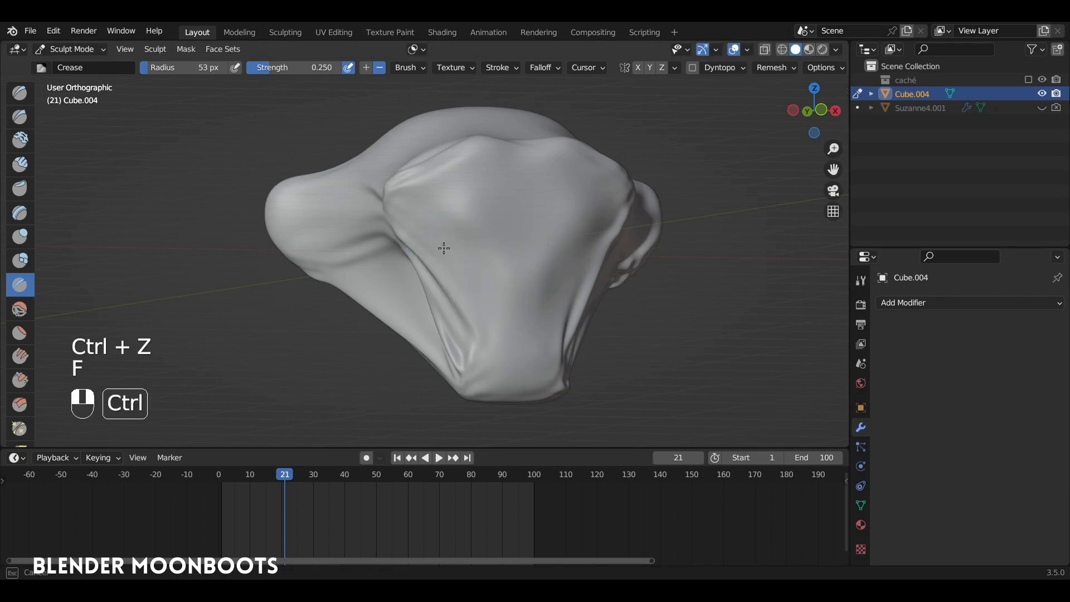
{"action": "left_click", "coordinate": [491, 330]}
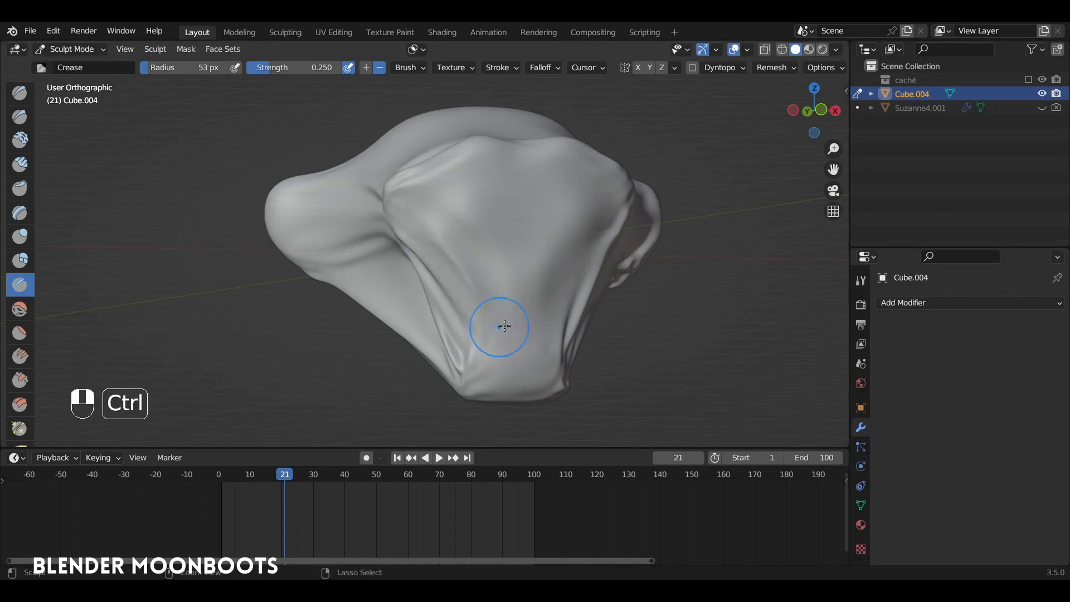
- Save objet.blend, then try an inverted Crease stroke across the face and undo it
{"action": "left_click_drag", "start_coordinate": [501, 325], "coordinate": [520, 289], "text": "alt"}
{"action": "key", "text": "ctrl+s"}
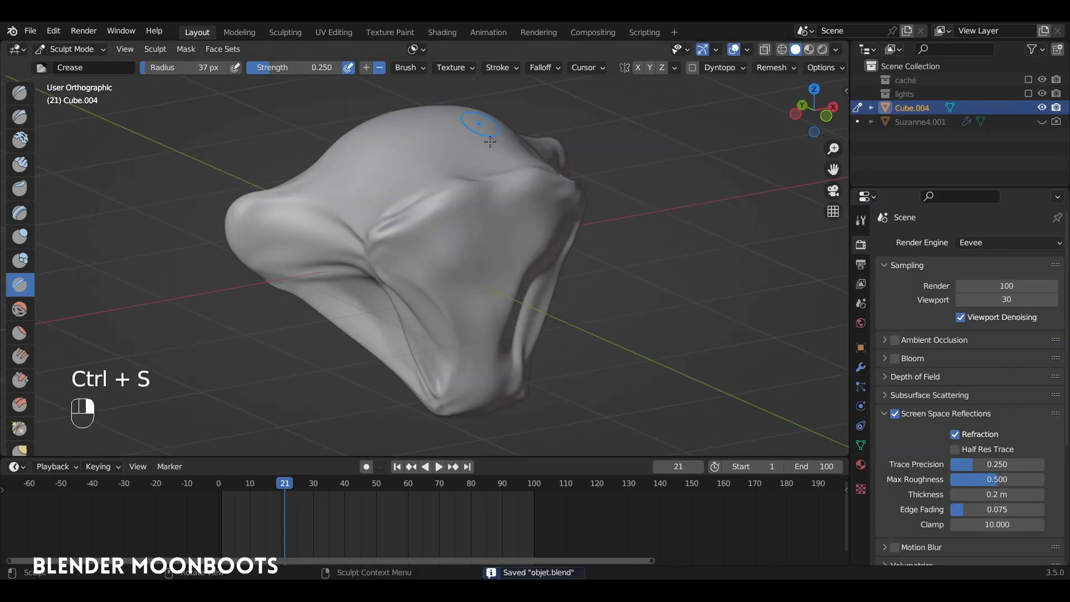
{"action": "mouse_move", "coordinate": [504, 265]}
{"action": "left_mouse_down", "text": "ctrl"}
{"action": "mouse_move", "coordinate": [469, 252]}
{"action": "mouse_move", "coordinate": [590, 247]}
{"action": "mouse_move", "coordinate": [528, 246]}
{"action": "left_mouse_up", "text": "ctrl"}
{"action": "key", "text": "ctrl+z"}
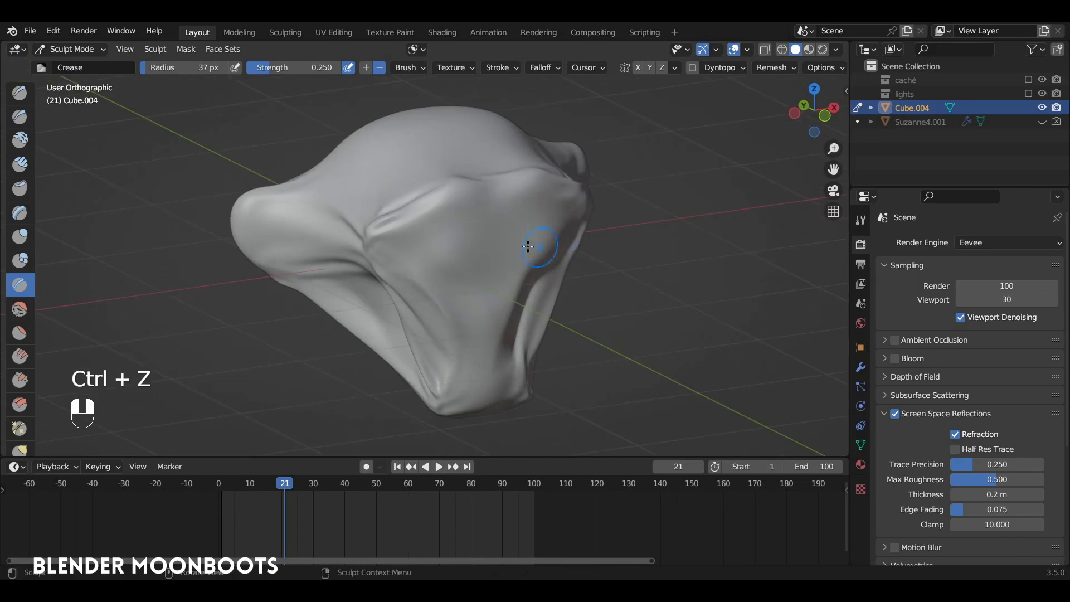
- Show the sculpt brushes in two columns, try a Cloth brush stroke across the top of the head, and undo it
{"action": "left_click_drag", "start_coordinate": [34, 288], "coordinate": [62, 289]}
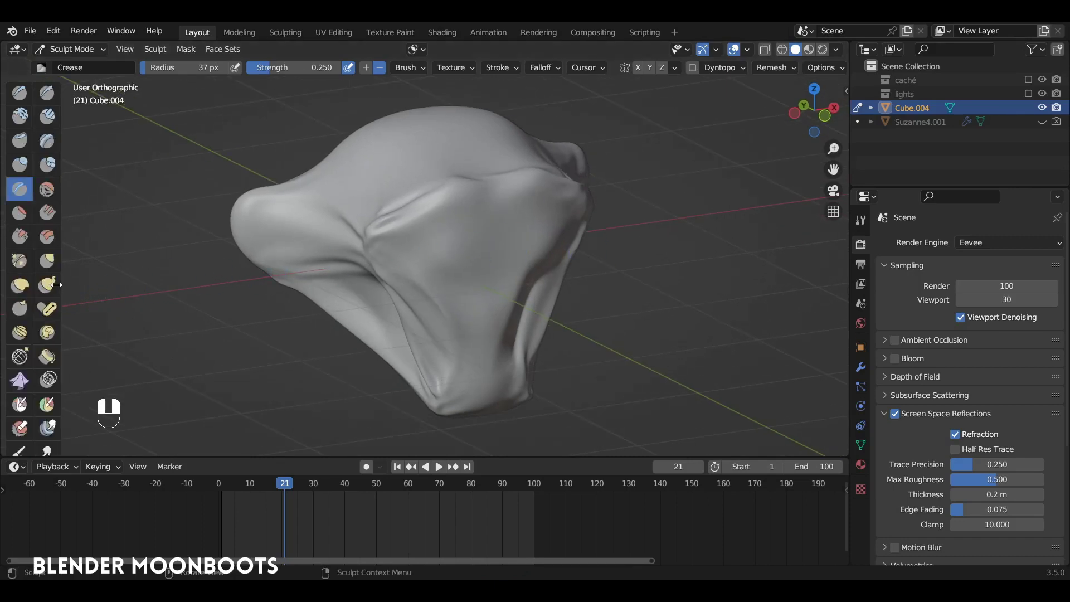
{"action": "left_click", "coordinate": [19, 380]}
{"action": "left_click_drag", "start_coordinate": [246, 257], "coordinate": [476, 303], "text": "alt"}
{"action": "mouse_move", "coordinate": [419, 154]}
{"action": "left_mouse_down"}
{"action": "mouse_move", "coordinate": [466, 148]}
{"action": "mouse_move", "coordinate": [427, 206]}
{"action": "mouse_move", "coordinate": [529, 178]}
{"action": "left_mouse_up"}
{"action": "key", "text": "ctrl+z"}
{"action": "mouse_move", "coordinate": [446, 206]}
{"action": "left_mouse_down", "text": "alt"}
{"action": "mouse_move", "coordinate": [574, 186]}
{"action": "mouse_move", "coordinate": [562, 238]}
{"action": "mouse_move", "coordinate": [568, 191]}
{"action": "mouse_move", "coordinate": [394, 270]}
{"action": "mouse_move", "coordinate": [446, 255]}
{"action": "left_mouse_up", "text": "alt"}
- Select all vertices of Cube.004 in Edit Mode and apply Smooth Vertices with the repeat raised to 19
{"action": "scroll", "coordinate": [541, 190], "scroll_direction": "up", "scroll_amount": 2}
{"action": "key", "text": "Tab"}
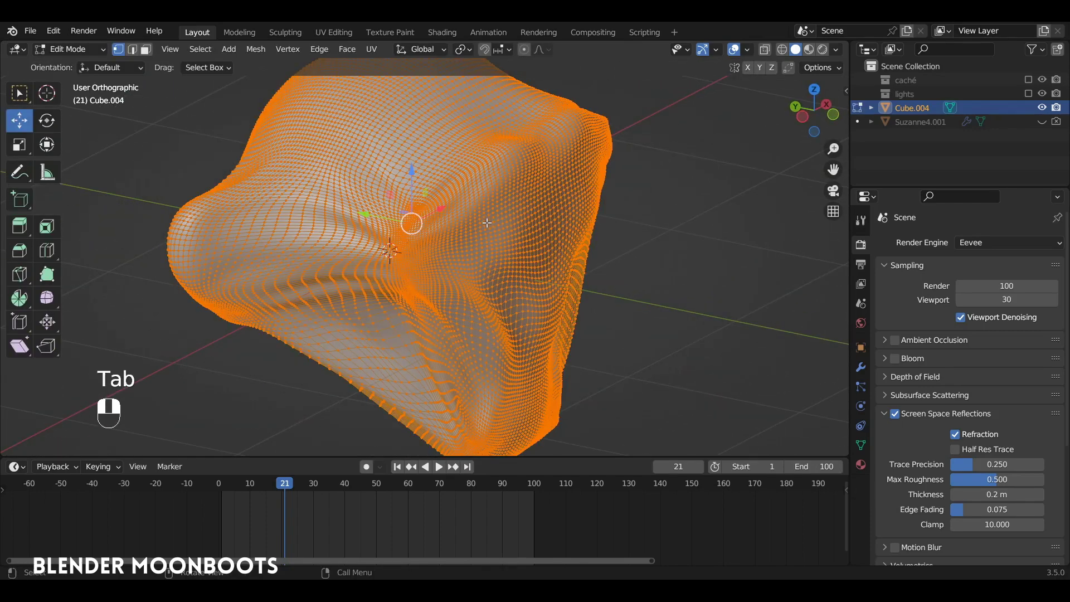
{"action": "key", "text": "a"}
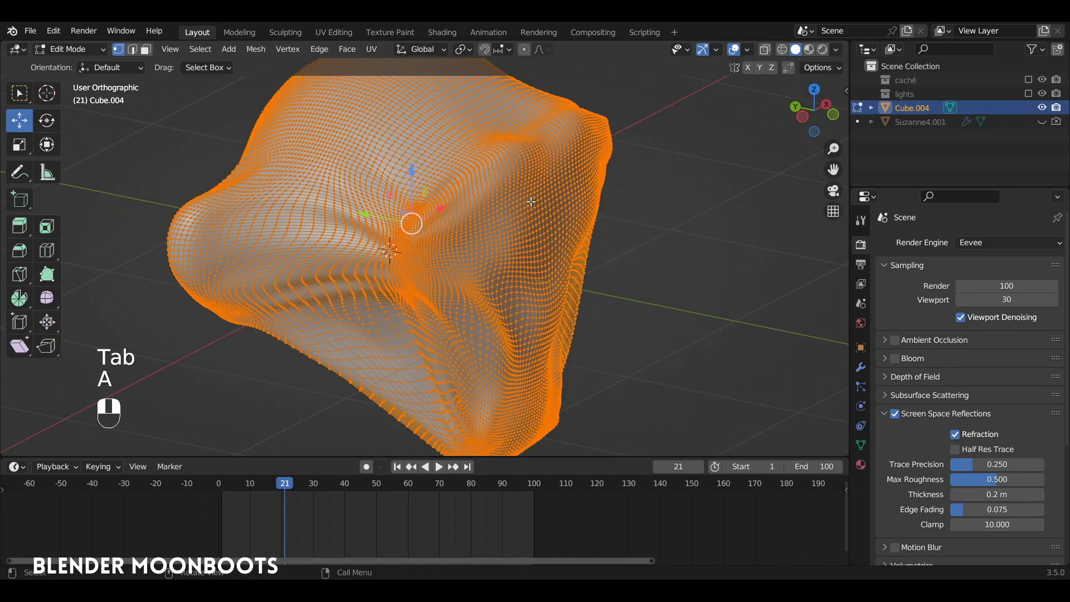
{"action": "key", "text": "ctrl"}
{"action": "left_click", "coordinate": [287, 49]}
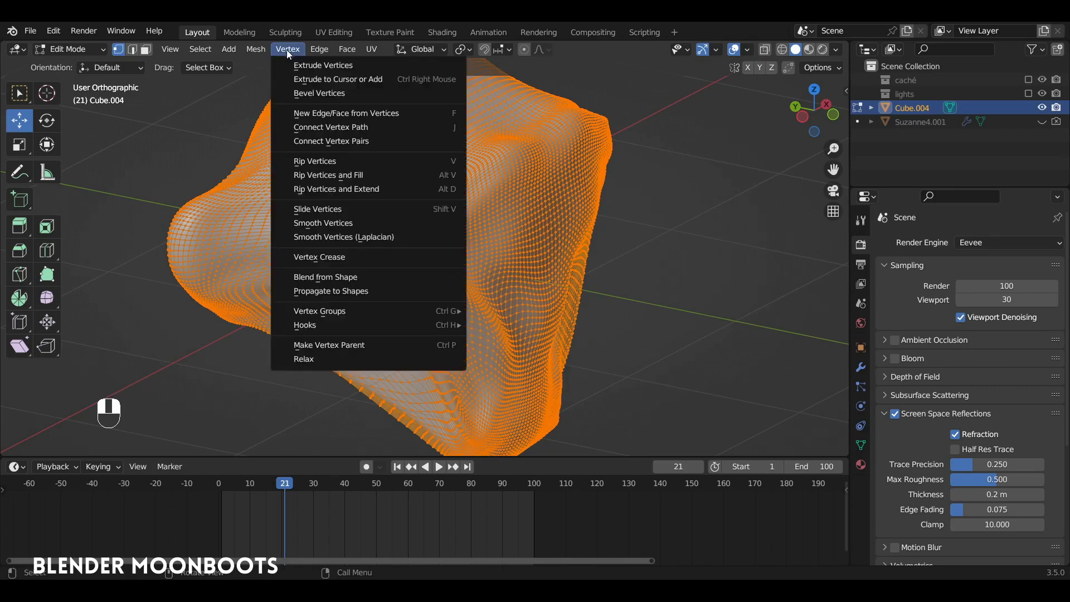
{"action": "key", "text": "ctrl+v"}
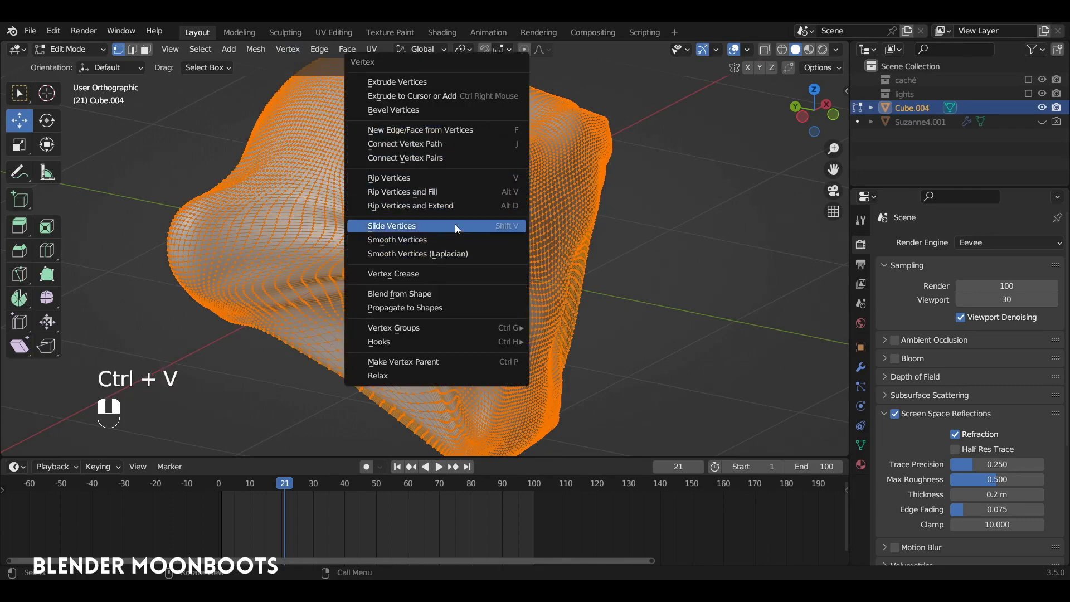
{"action": "left_click", "coordinate": [455, 241]}
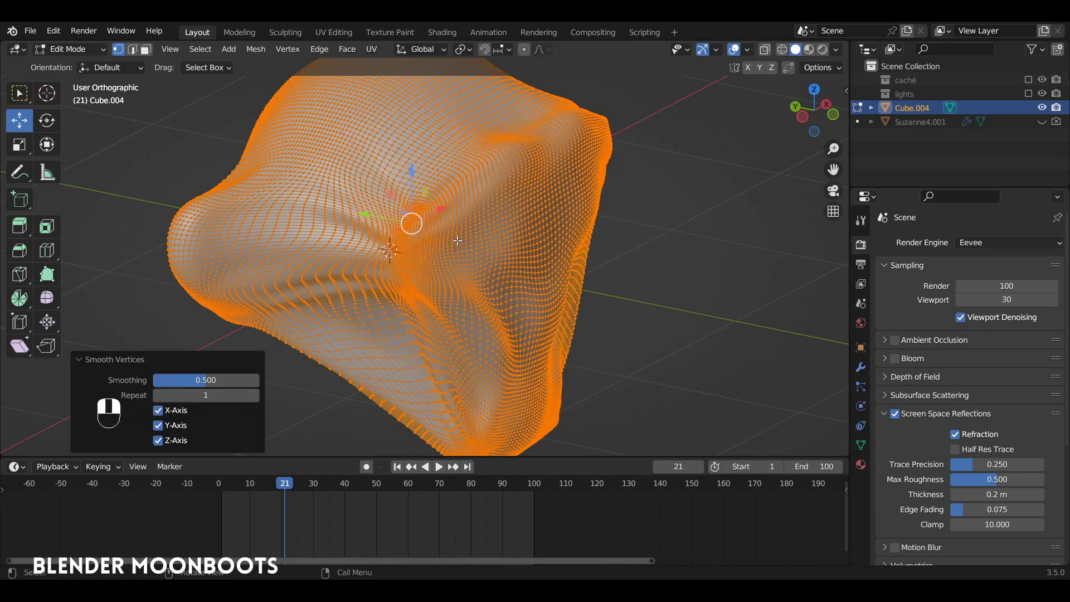
{"action": "left_click", "coordinate": [255, 396]}
{"action": "left_click", "coordinate": [255, 396]}
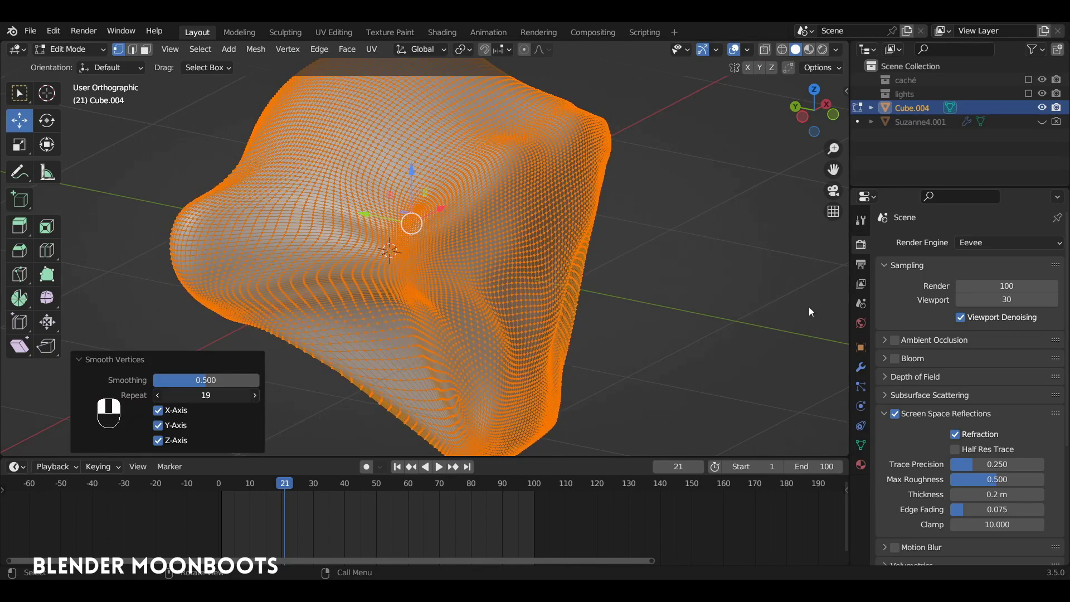
{"action": "left_click_drag", "start_coordinate": [809, 308], "coordinate": [341, 370]}
- Return to Sculpt Mode and choose the Cloth Filter with the Pinch filter type
{"action": "left_click_drag", "start_coordinate": [499, 342], "coordinate": [447, 352]}
{"action": "left_click_drag", "start_coordinate": [567, 328], "coordinate": [768, 303]}
{"action": "mouse_move", "coordinate": [518, 292]}
{"action": "left_mouse_down", "text": "alt"}
{"action": "mouse_move", "coordinate": [662, 227]}
{"action": "mouse_move", "coordinate": [616, 263]}
{"action": "left_mouse_up", "text": "alt"}
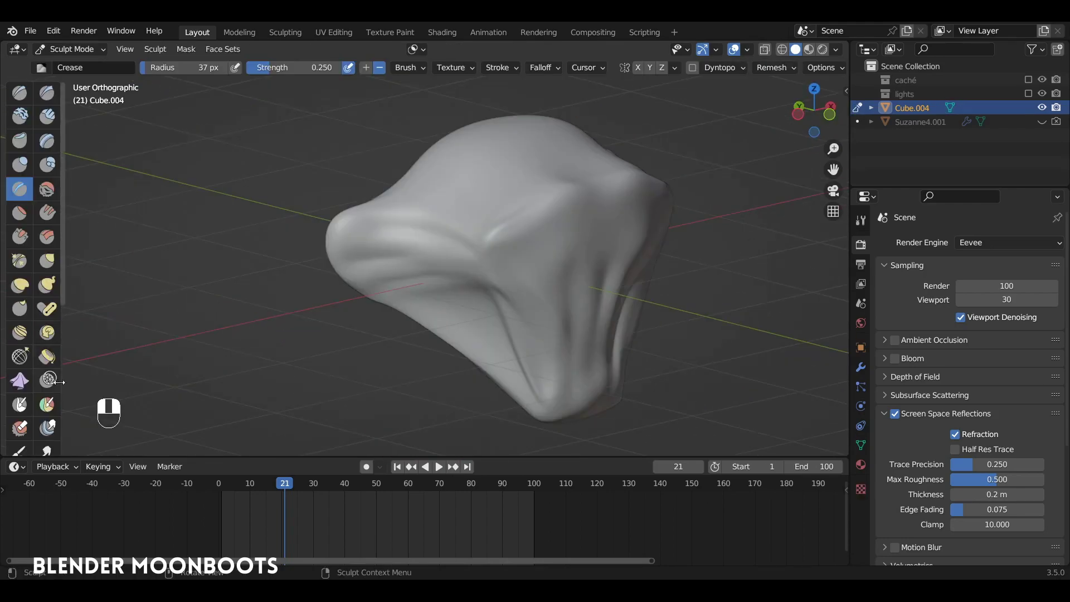
{"action": "scroll", "coordinate": [58, 382], "scroll_direction": "down", "scroll_amount": 6}
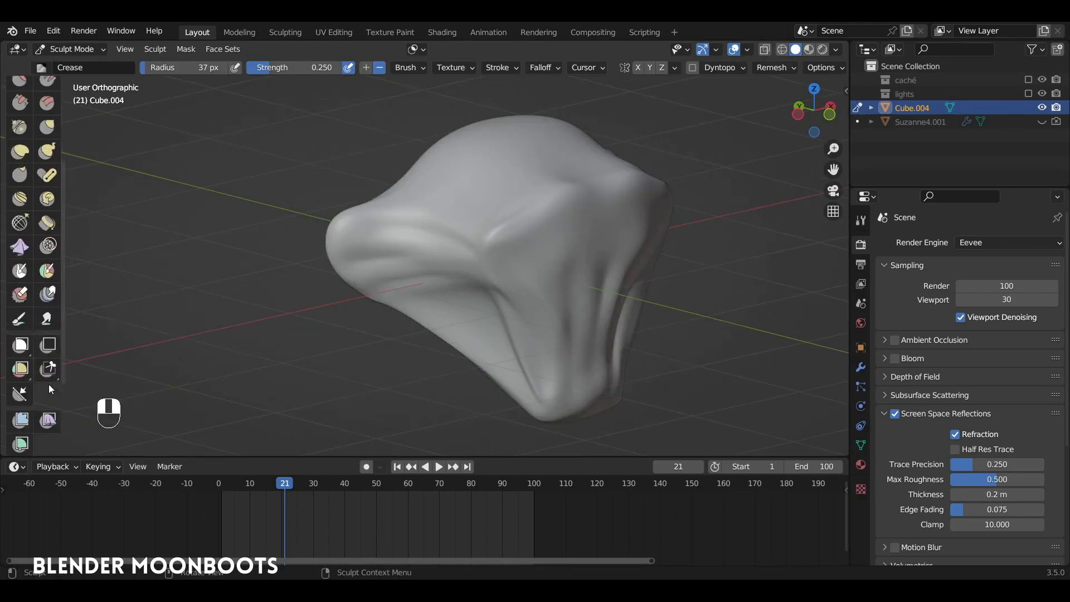
{"action": "left_click", "coordinate": [49, 397]}
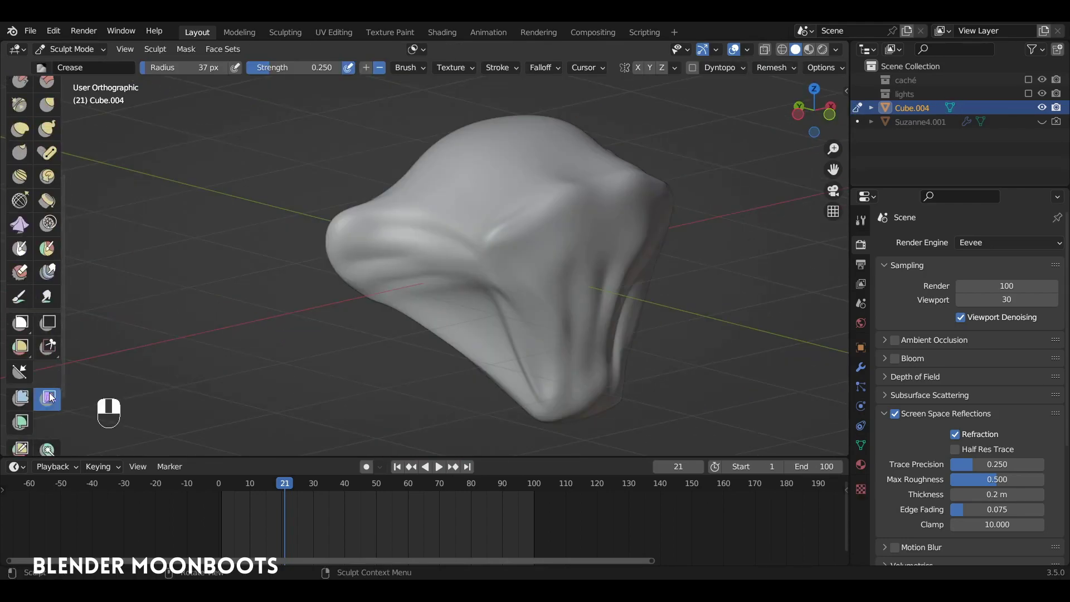
{"action": "left_click", "coordinate": [120, 67]}
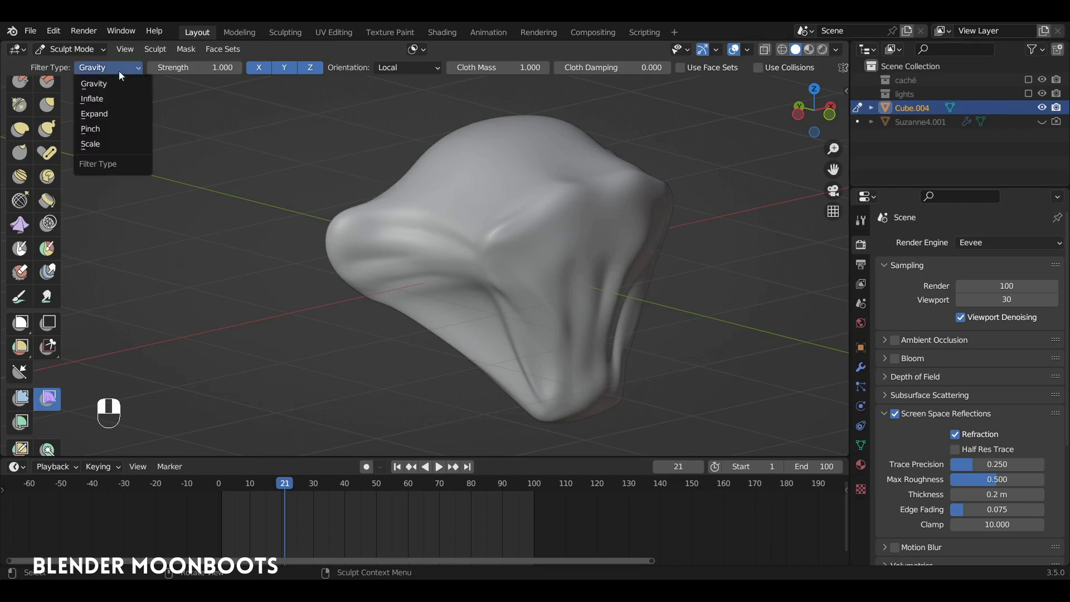
{"action": "left_click", "coordinate": [118, 129]}
- Try the Pinch cloth filter on the smoothed mesh and undo its effect
{"action": "left_click_drag", "start_coordinate": [508, 227], "coordinate": [575, 215]}
{"action": "key", "text": "ctrl+z"}
{"action": "key", "text": "ctrl+z"}
{"action": "key", "text": "ctrl+z"}
{"action": "middle_click_drag", "start_coordinate": [547, 106], "coordinate": [511, 126]}
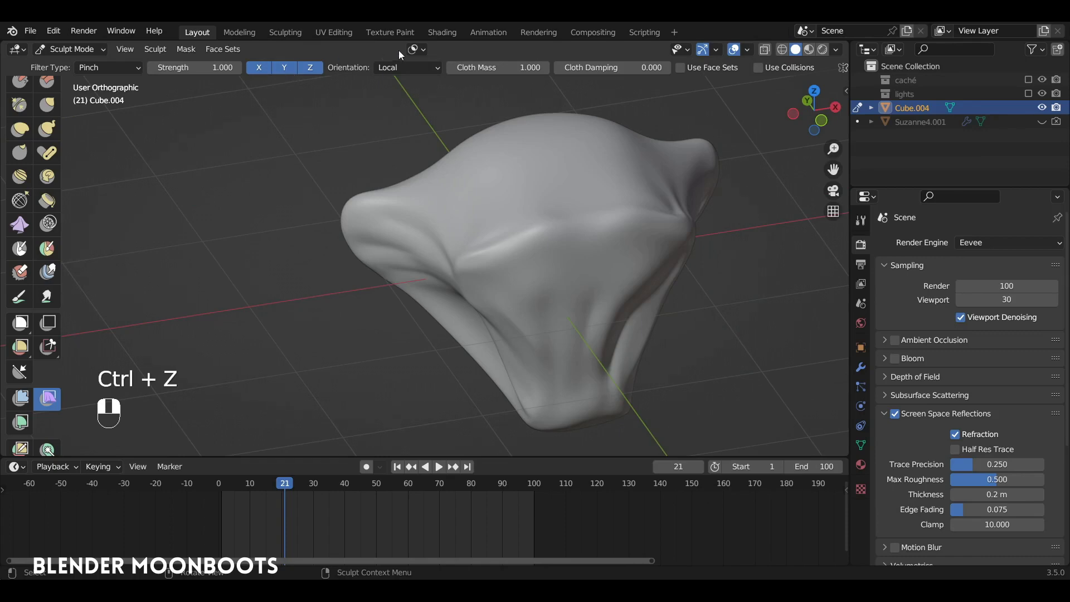
- Enable Cavity auto-masking for sculpting
{"action": "left_click", "coordinate": [415, 49]}
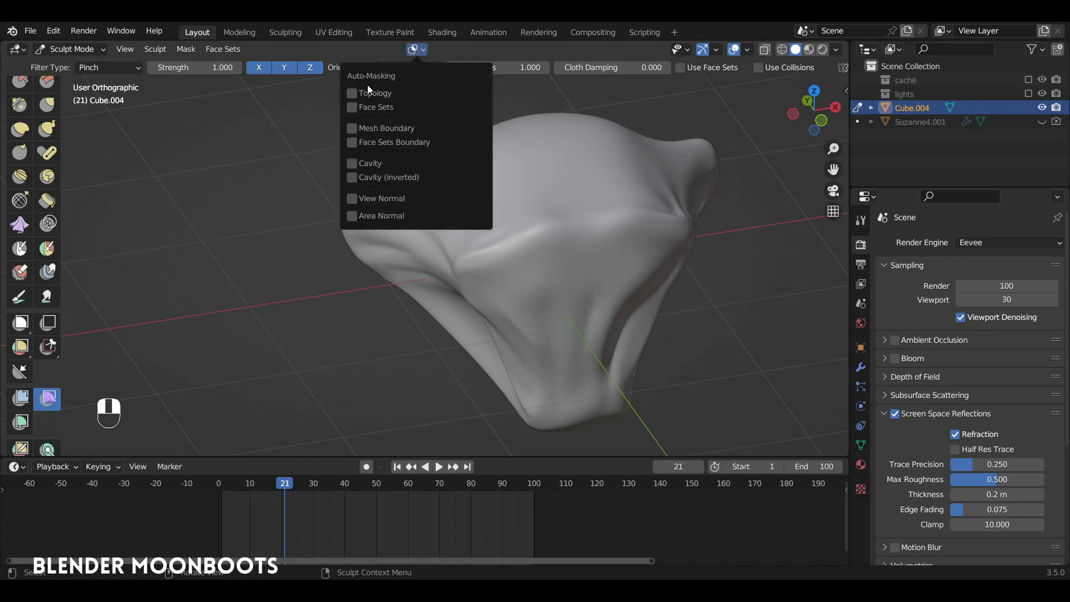
{"action": "left_click", "coordinate": [352, 163]}
{"action": "left_click_drag", "start_coordinate": [490, 201], "coordinate": [489, 267], "text": "alt"}
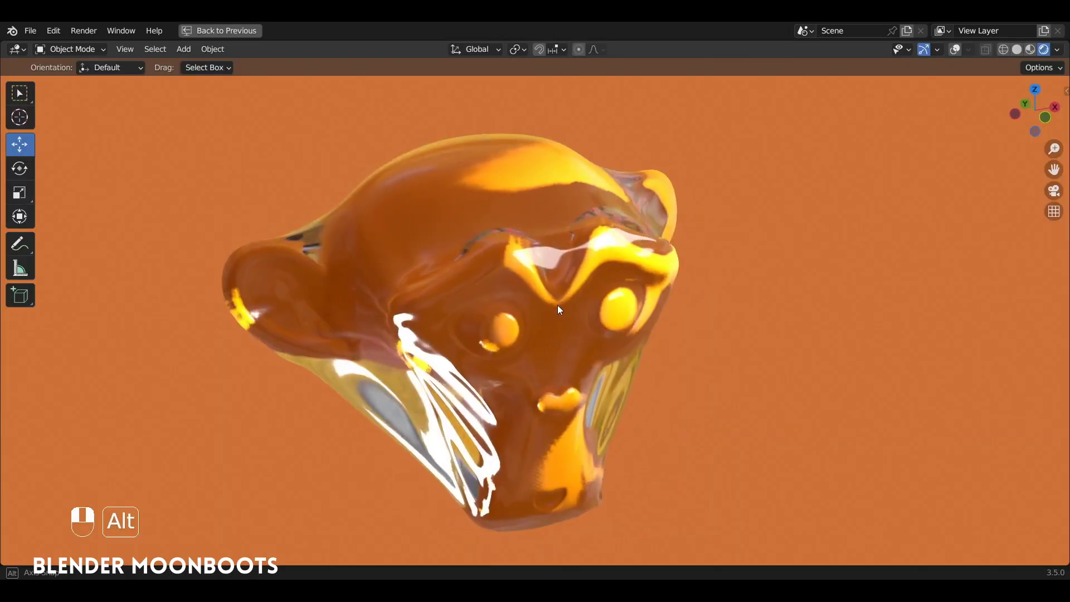
- Examine the rendered glossy wrap around the monkey head from several angles
{"action": "left_click_drag", "start_coordinate": [557, 306], "coordinate": [589, 273], "text": "alt"}
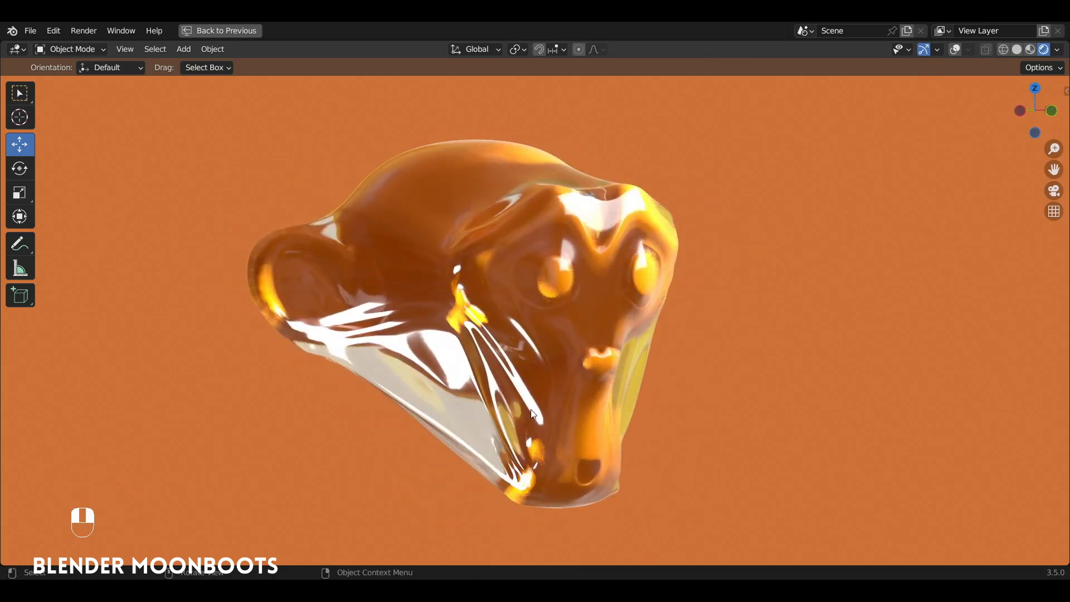
{"action": "left_click_drag", "start_coordinate": [533, 415], "coordinate": [692, 242], "text": "alt"}
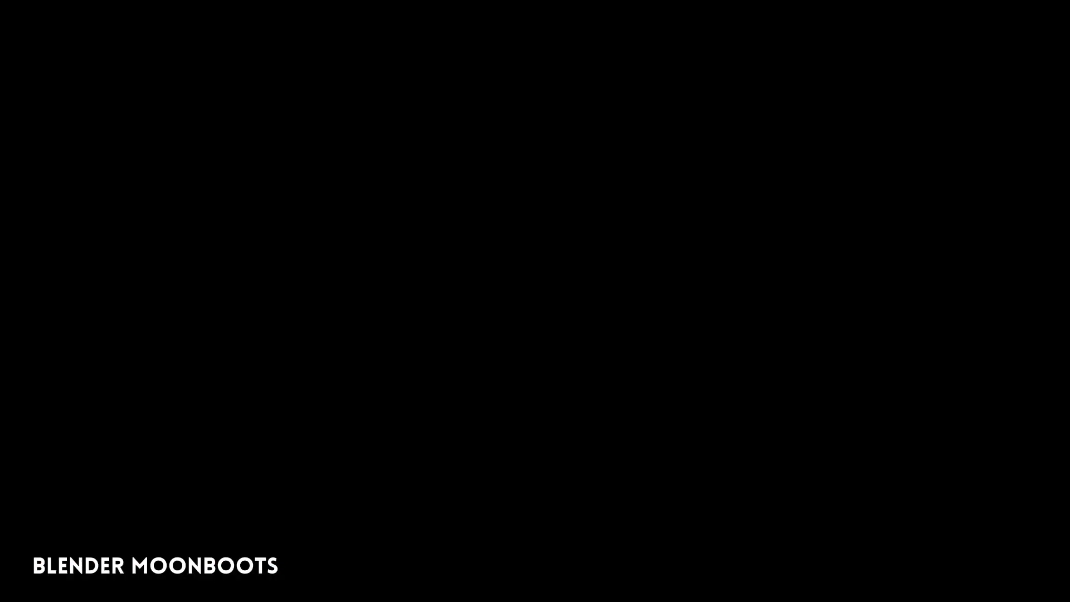